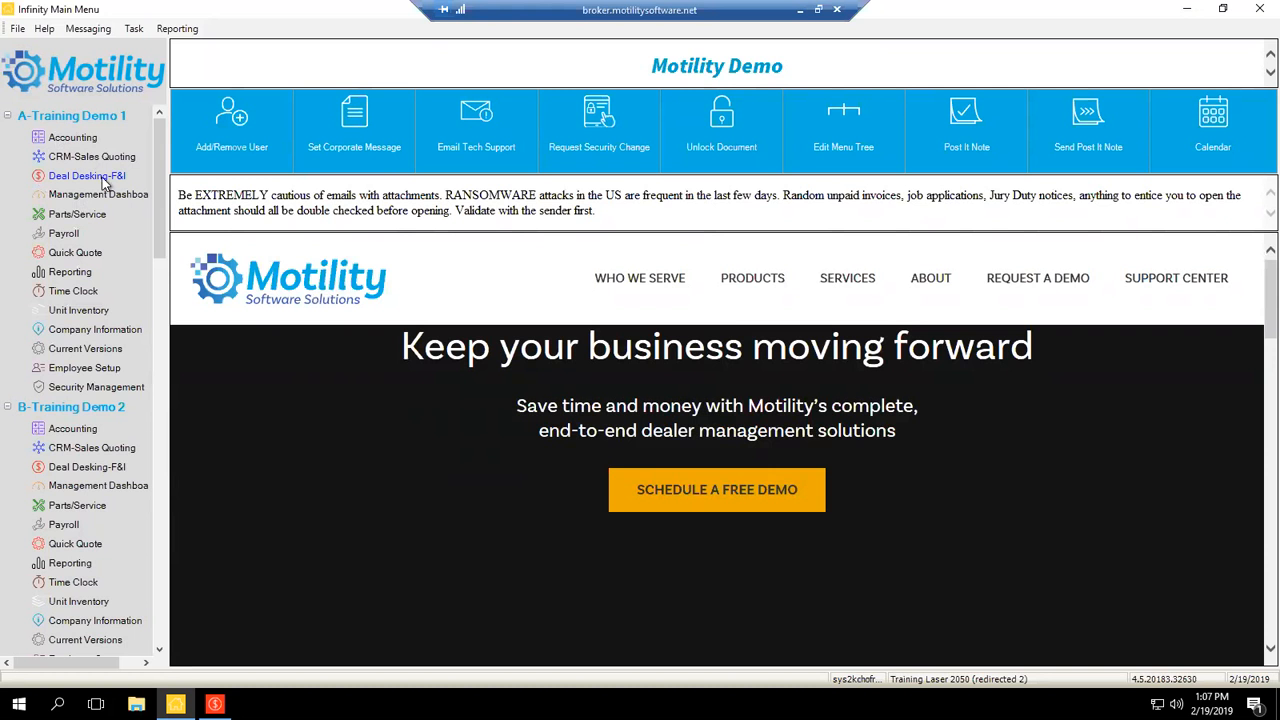
Start Deal Desking-F&I for A-Training Demo 1, open the wholesale deal with the $100,000.00 deposit, and dismiss its unit notices.
click(66, 178)
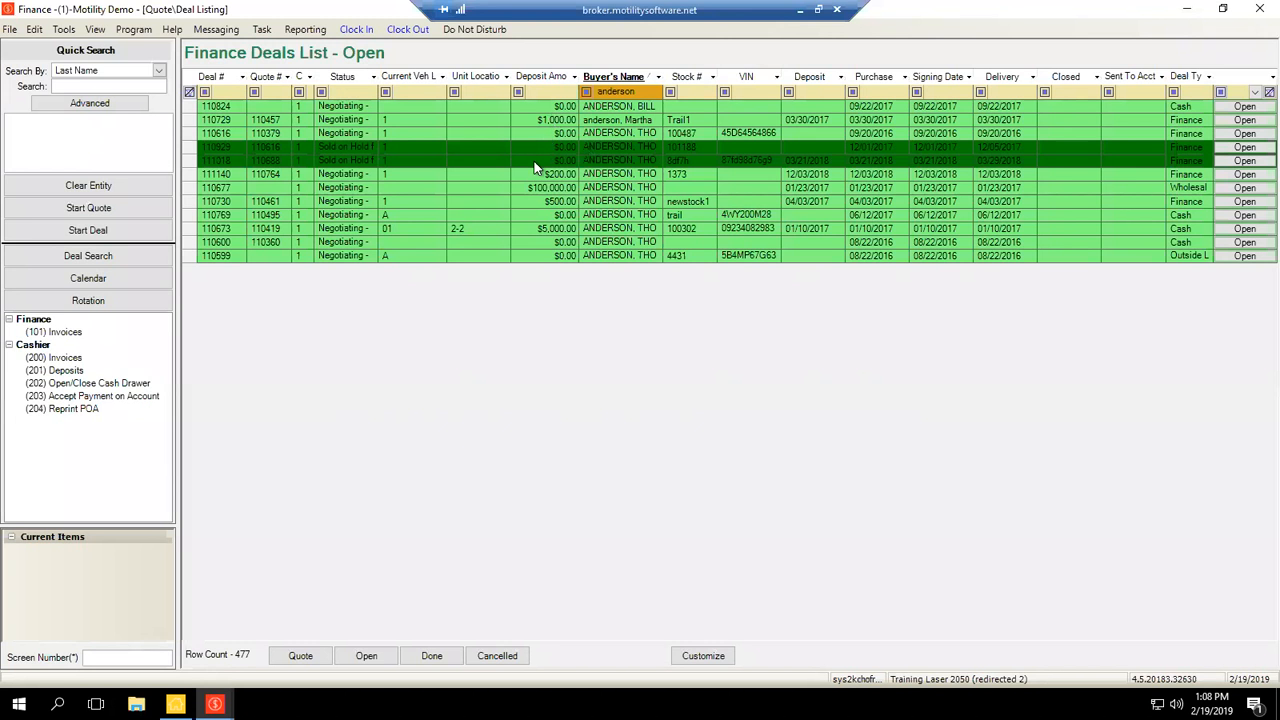
click(538, 187)
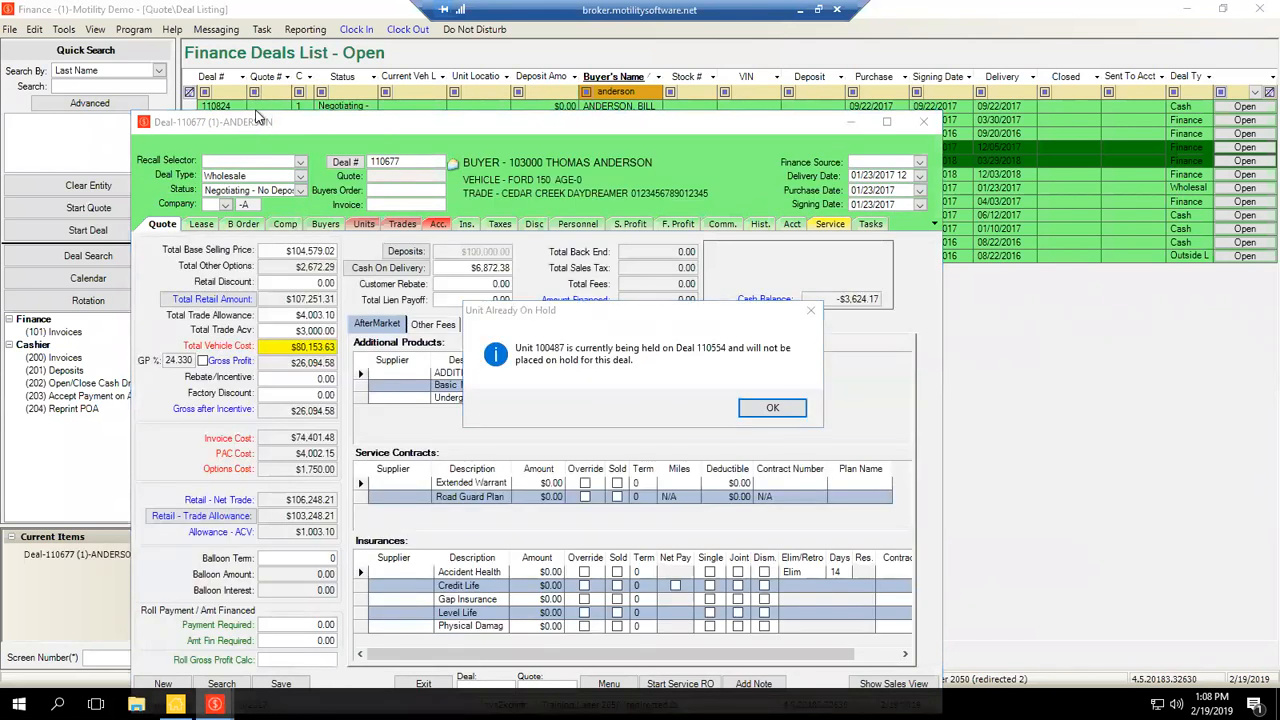
key(Return)
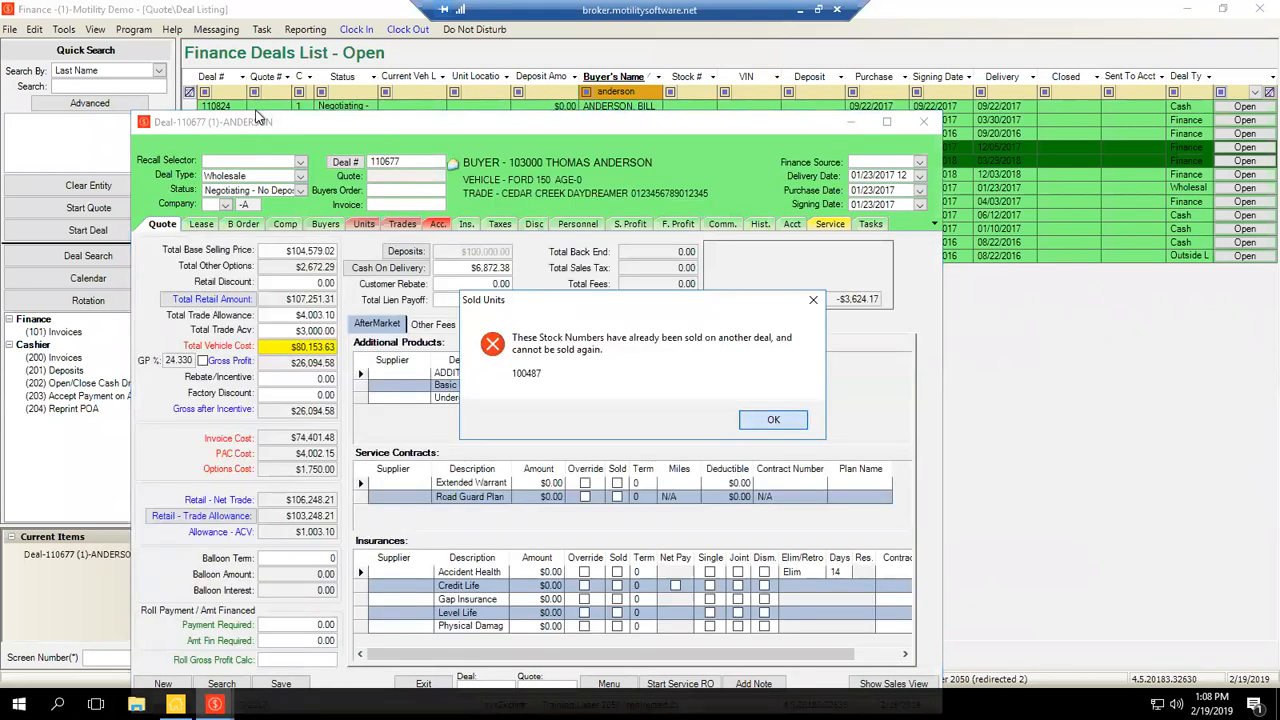
key(Return)
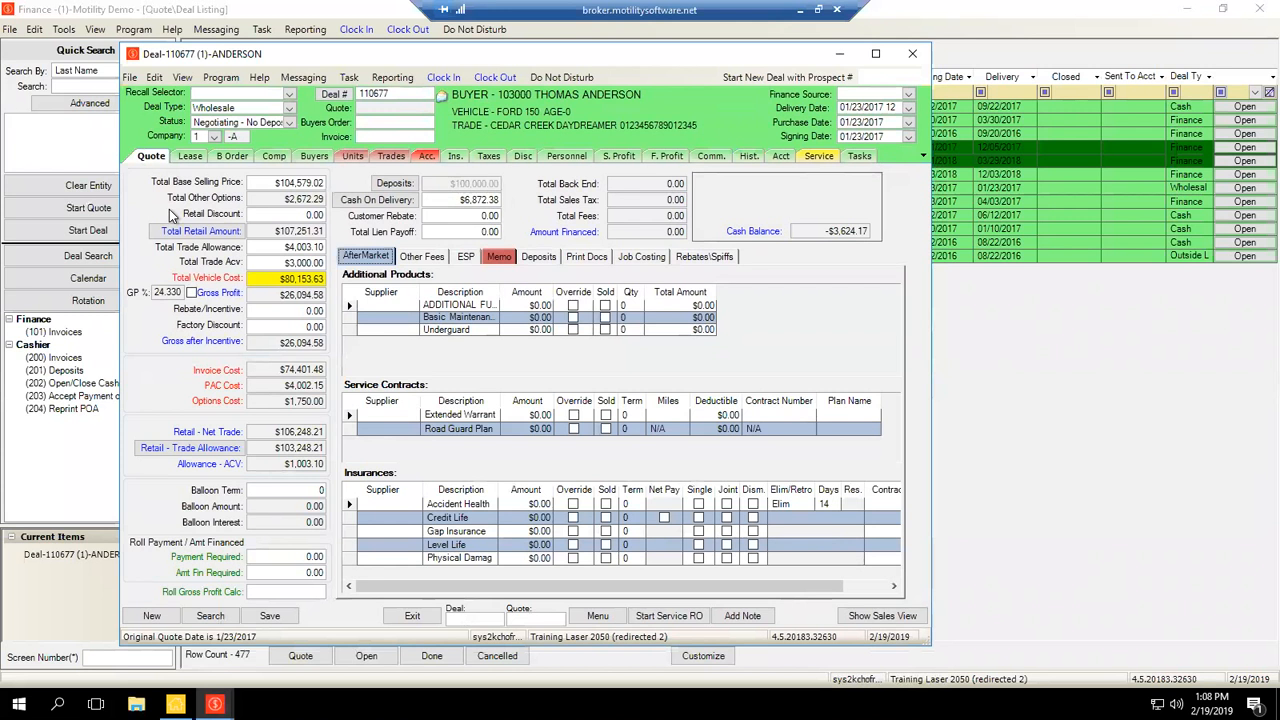
Go through the deal's quote sections from AfterMarket to Rebates\Spiffs.
key(Right)
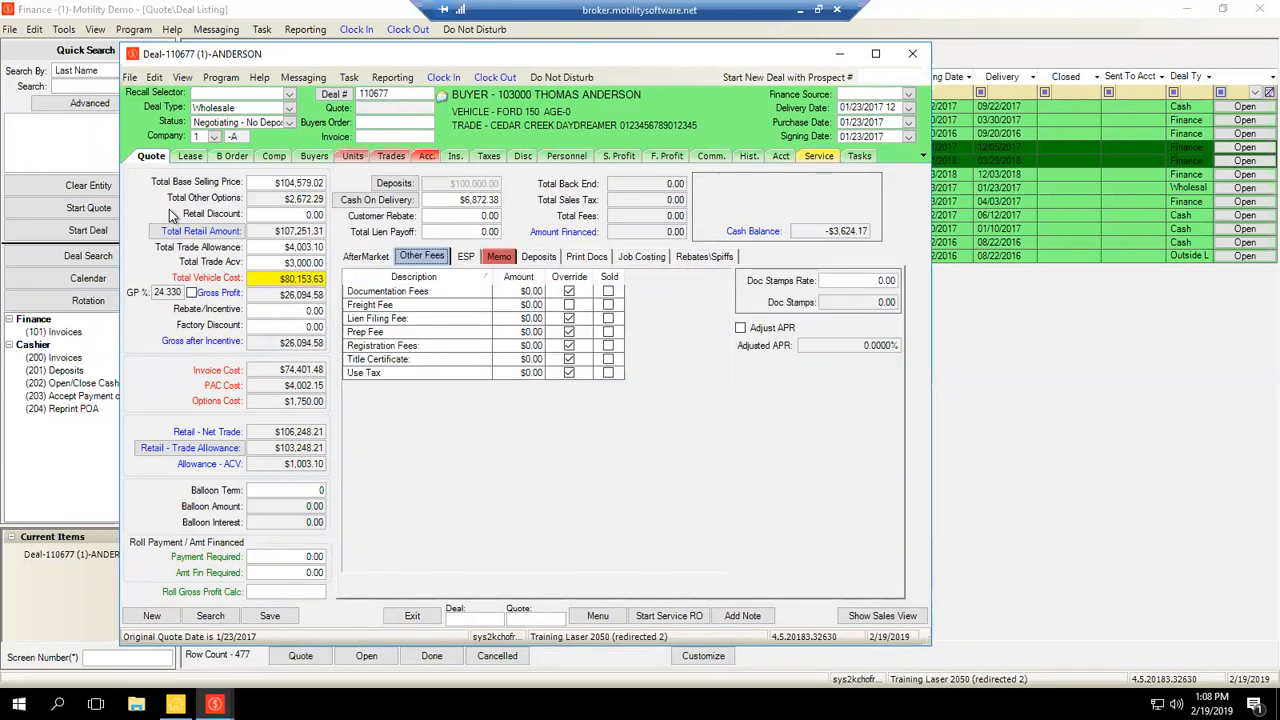
key(Right)
key(Right)
key(Right)
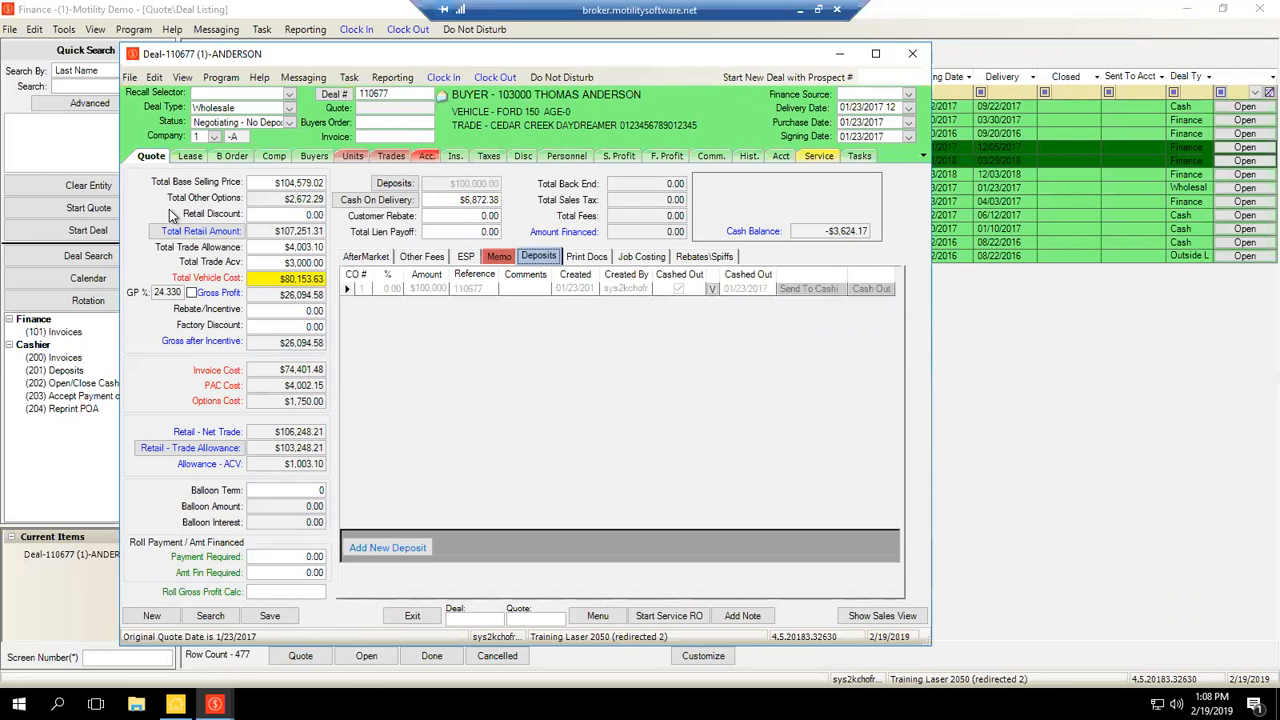
key(Right)
key(Right)
key(Right)
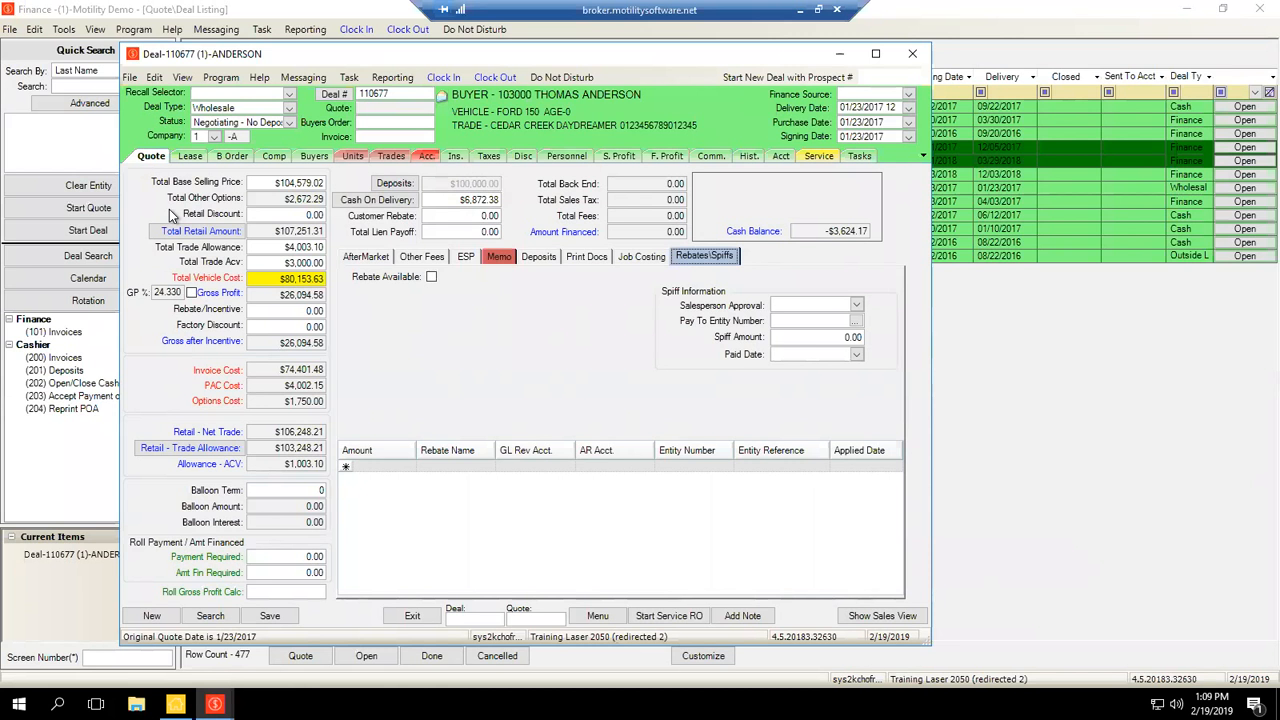
Select an approving salesperson in the deal's spiff information and set the spiff amount to $500.00.
click(857, 305)
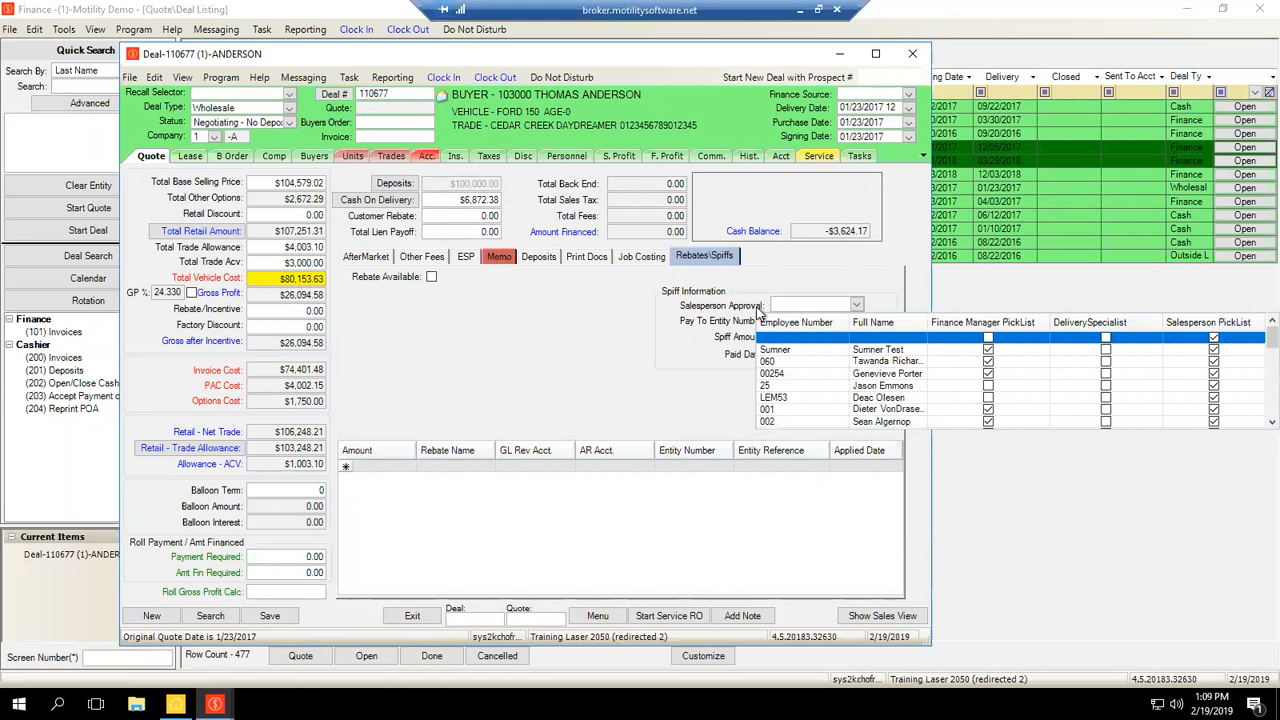
click(878, 398)
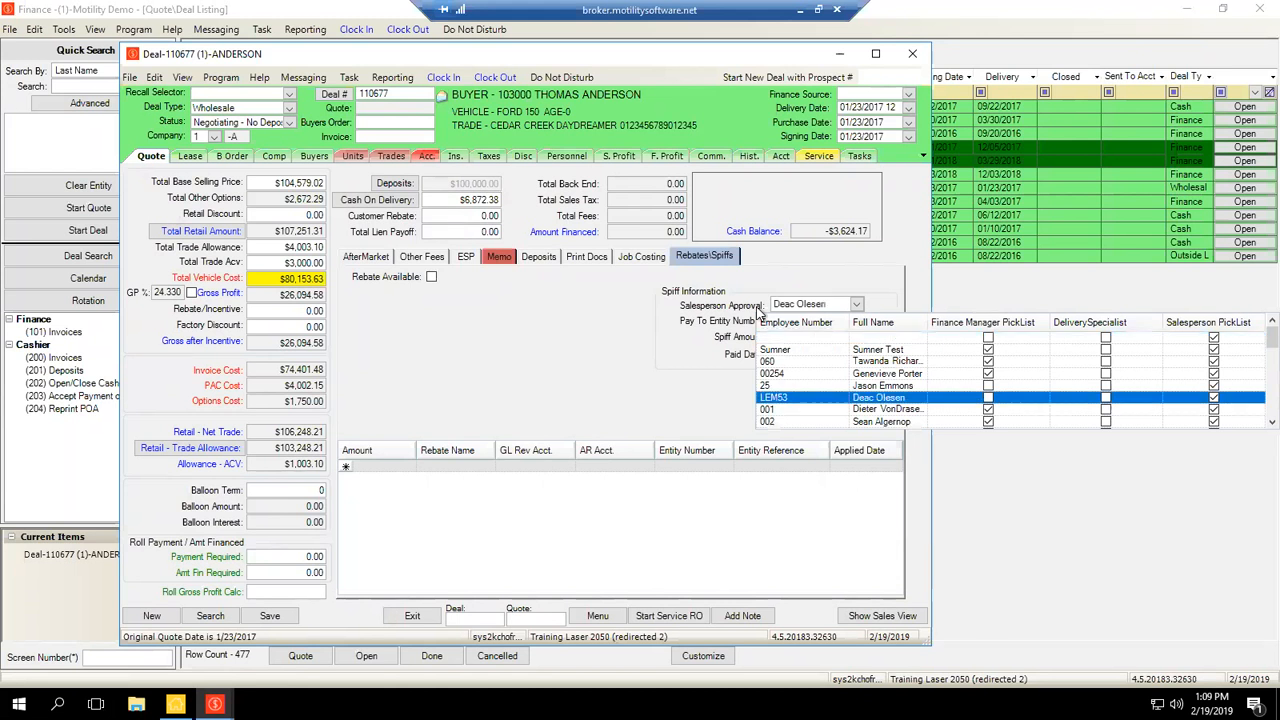
key(Tab)
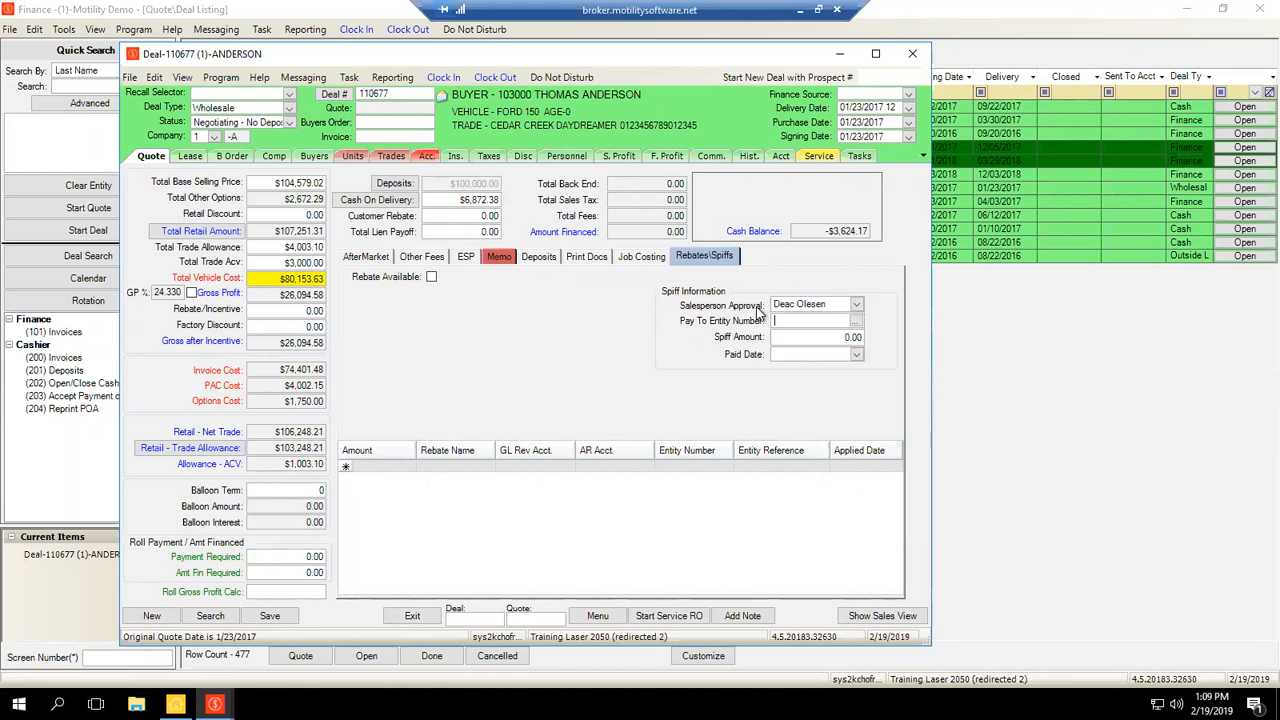
key(Tab)
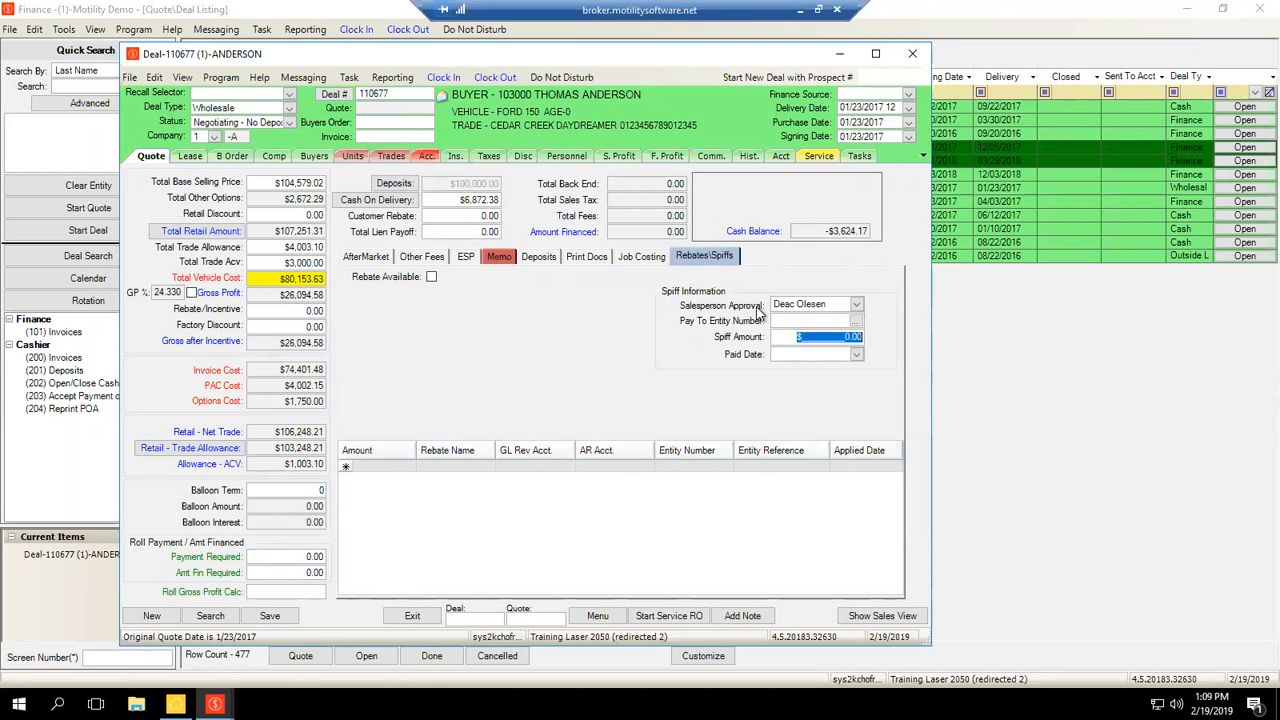
text(500)
key(Tab)
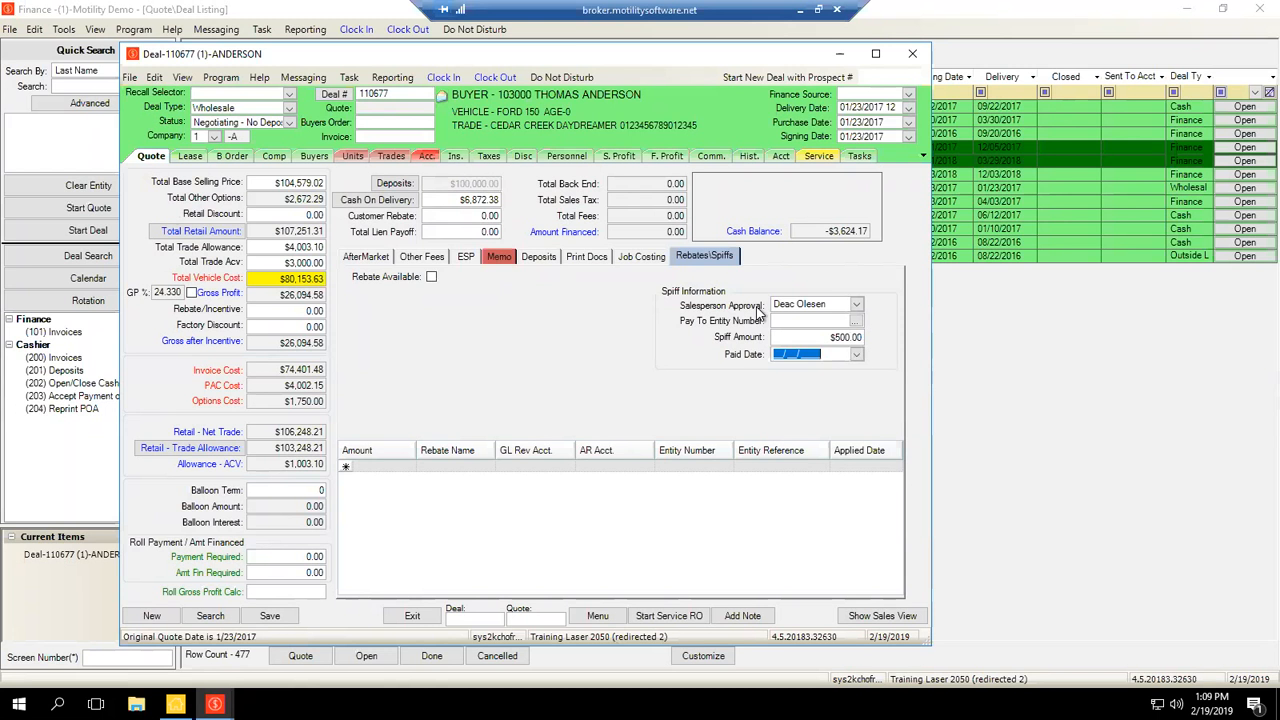
Examine the deal's Rebate/Incentive and Factory Discount fields.
key(Tab)
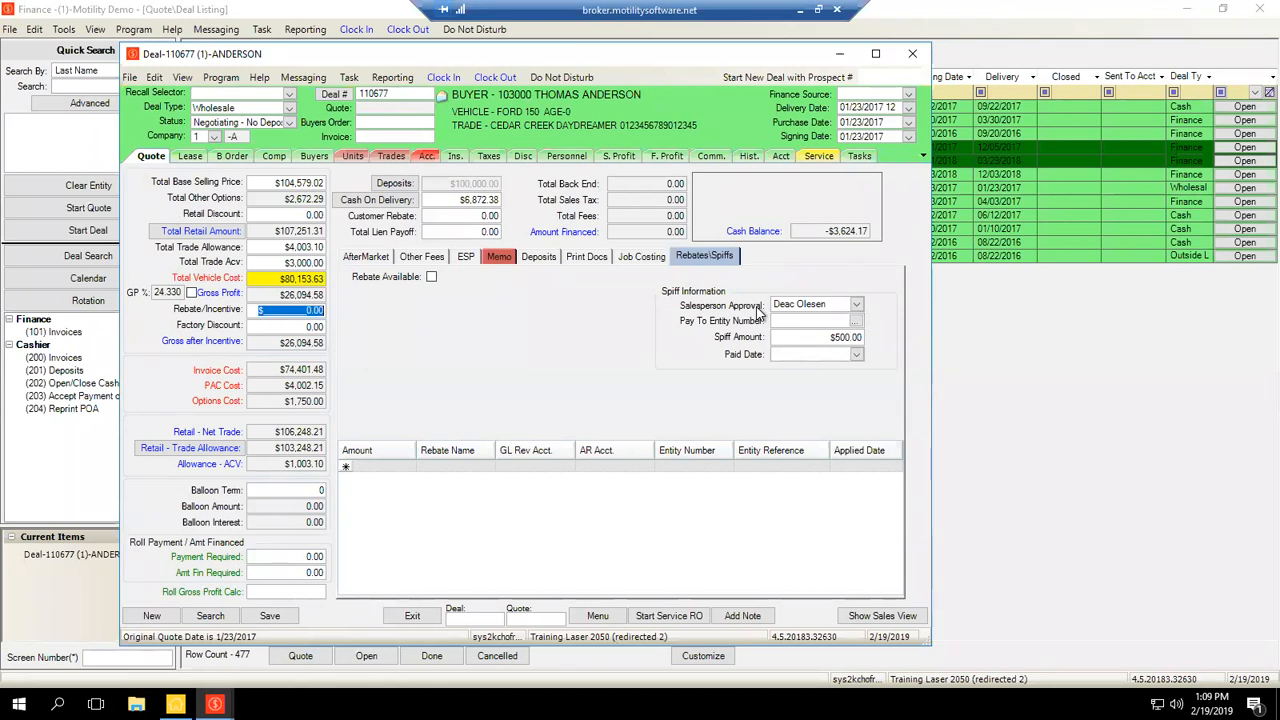
key(Tab)
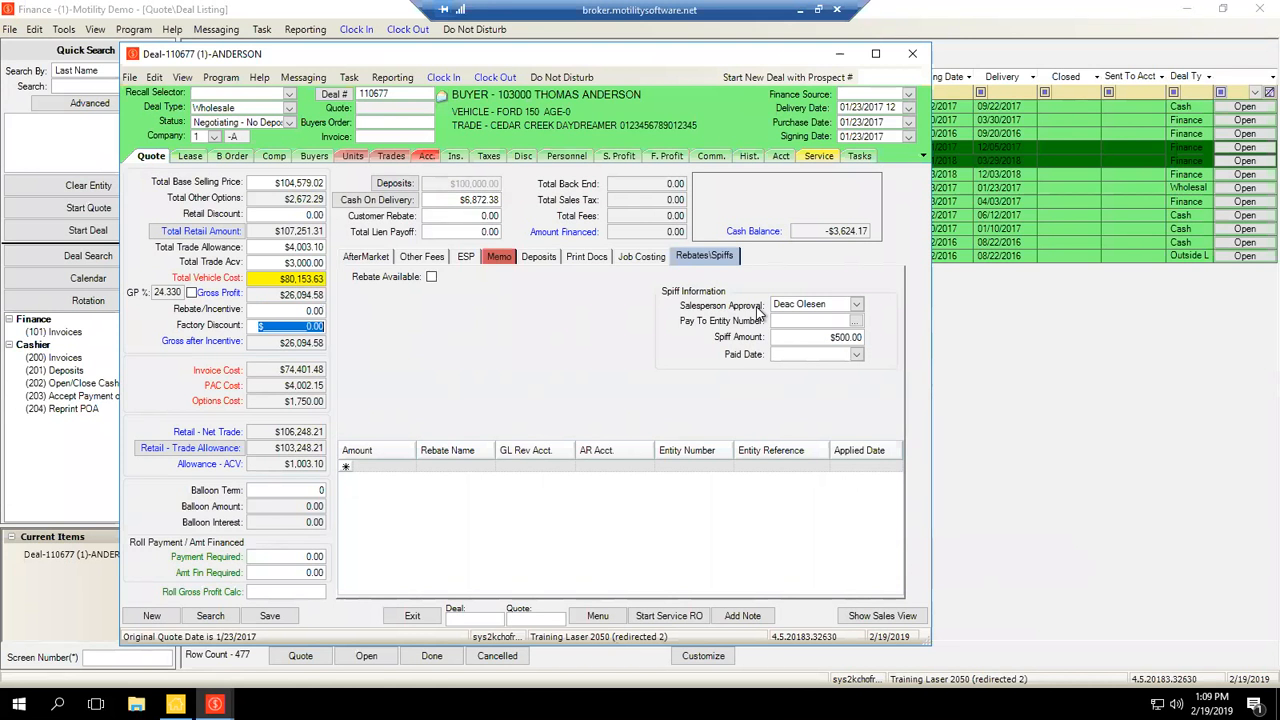
key(shift+Tab)
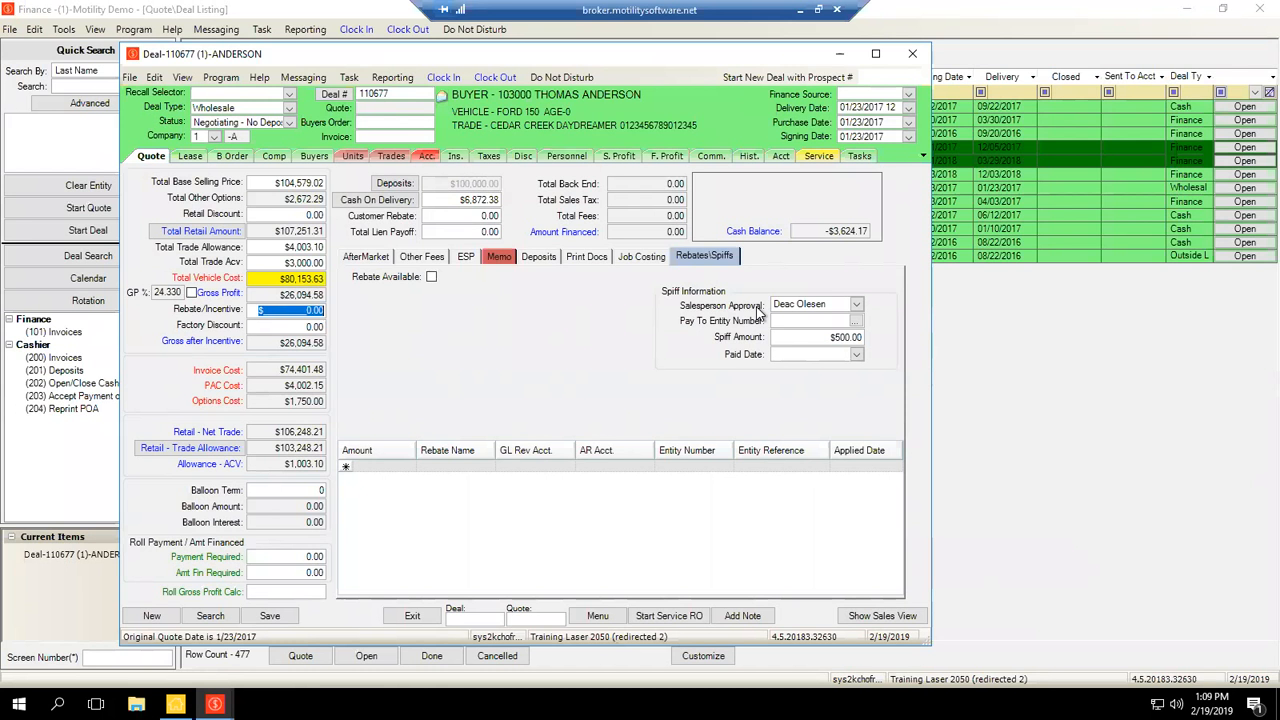
click(290, 310)
drag(324, 310, 282, 310)
click(307, 310)
key(Tab)
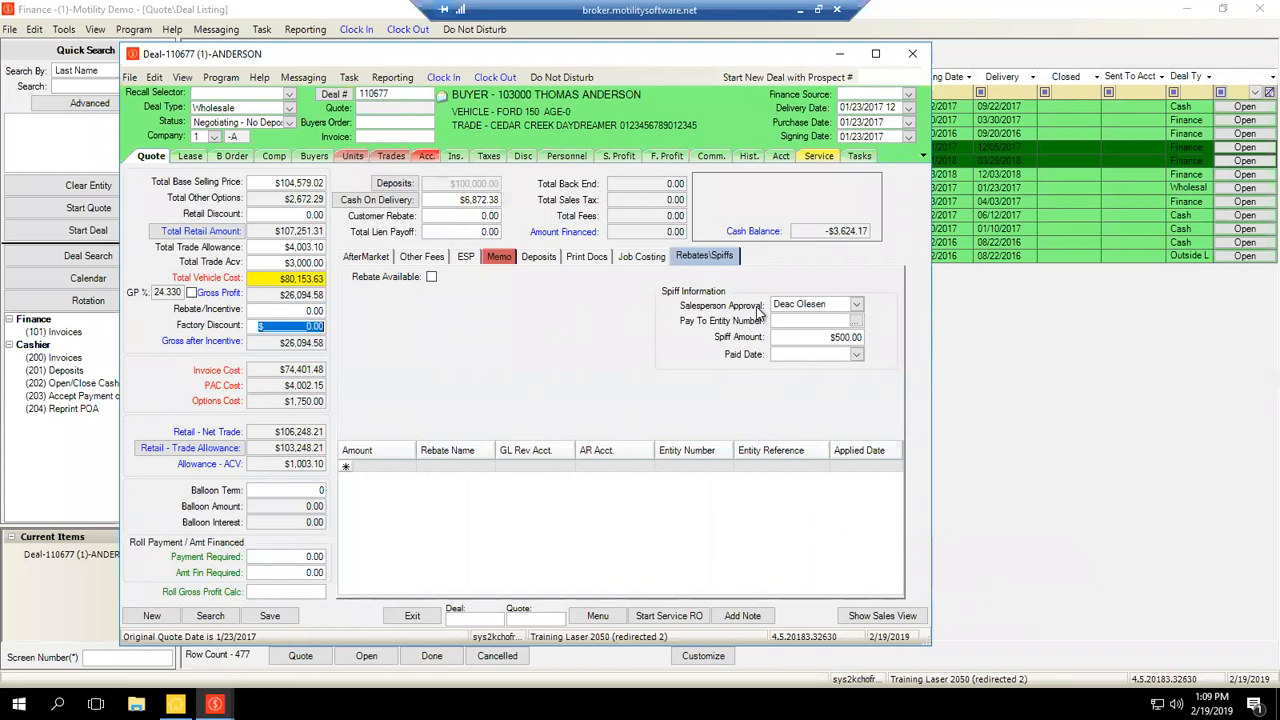
click(307, 326)
drag(273, 326, 325, 326)
click(307, 326)
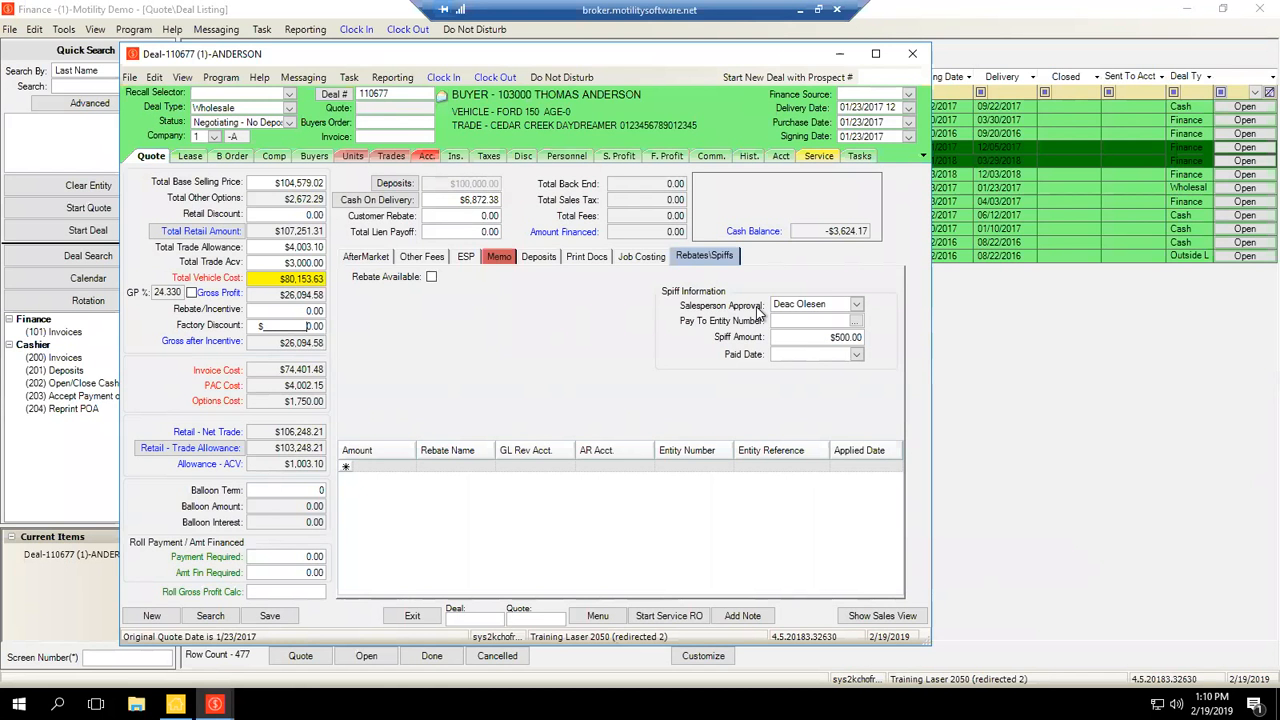
click(757, 307)
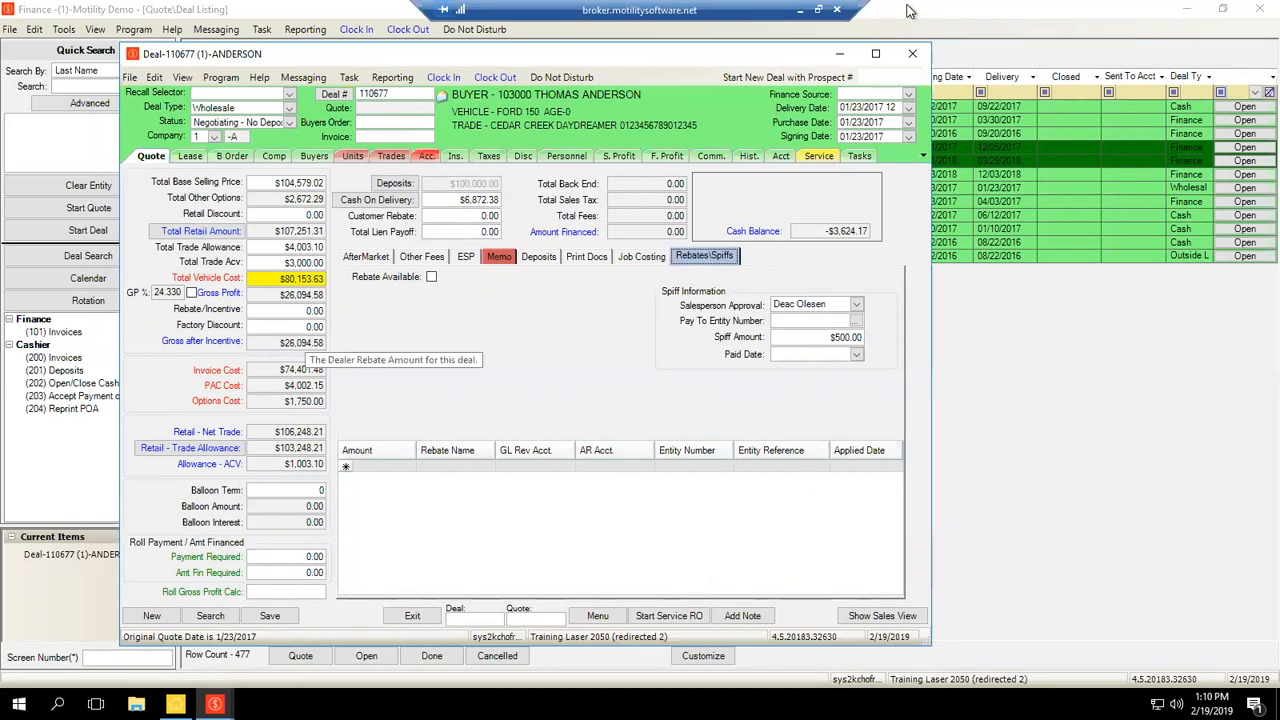
key(Tab)
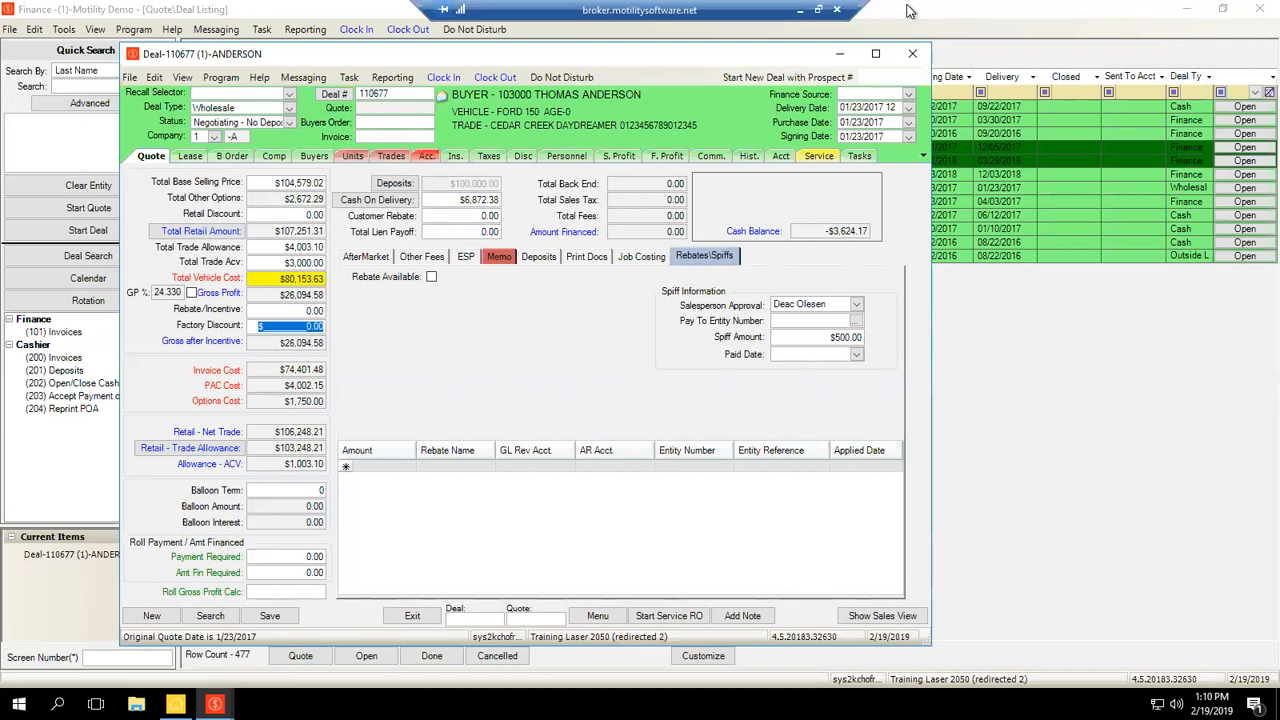
key(Left)
key(ctrl+a)
key(Left)
key(Tab)
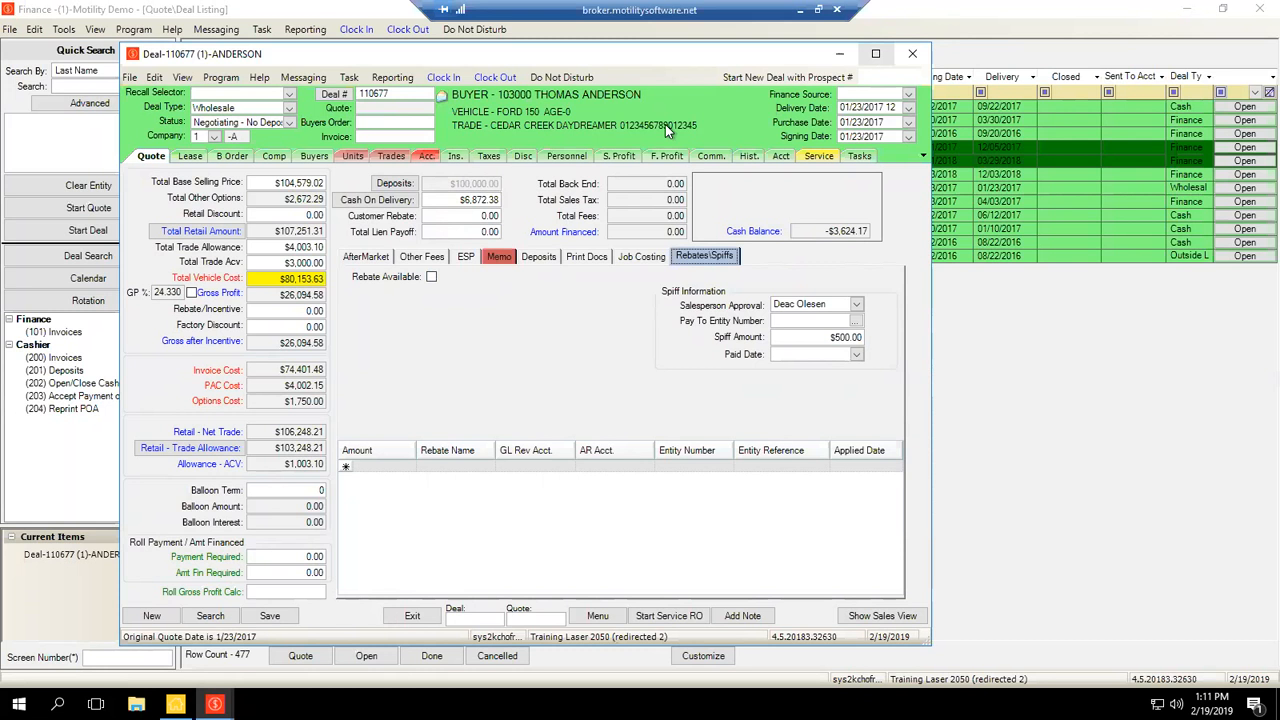
Close the wholesale deal without saving its changes.
click(912, 54)
key(Tab)
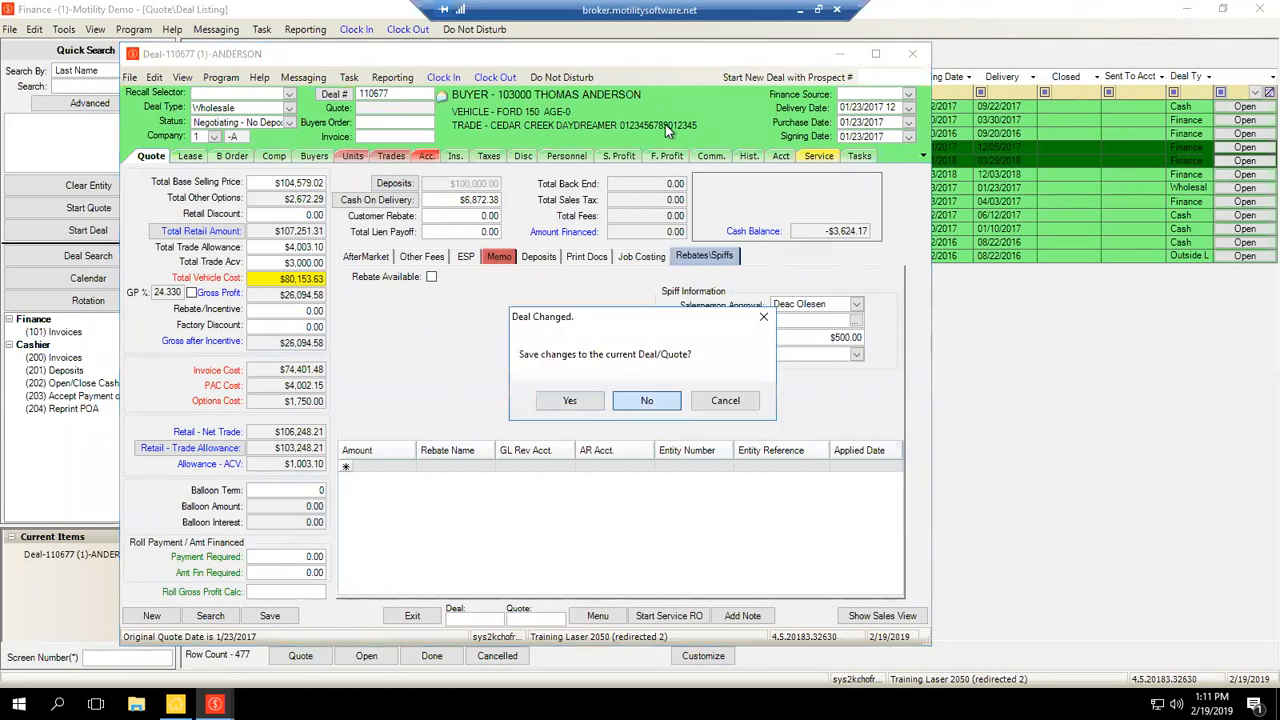
key(Return)
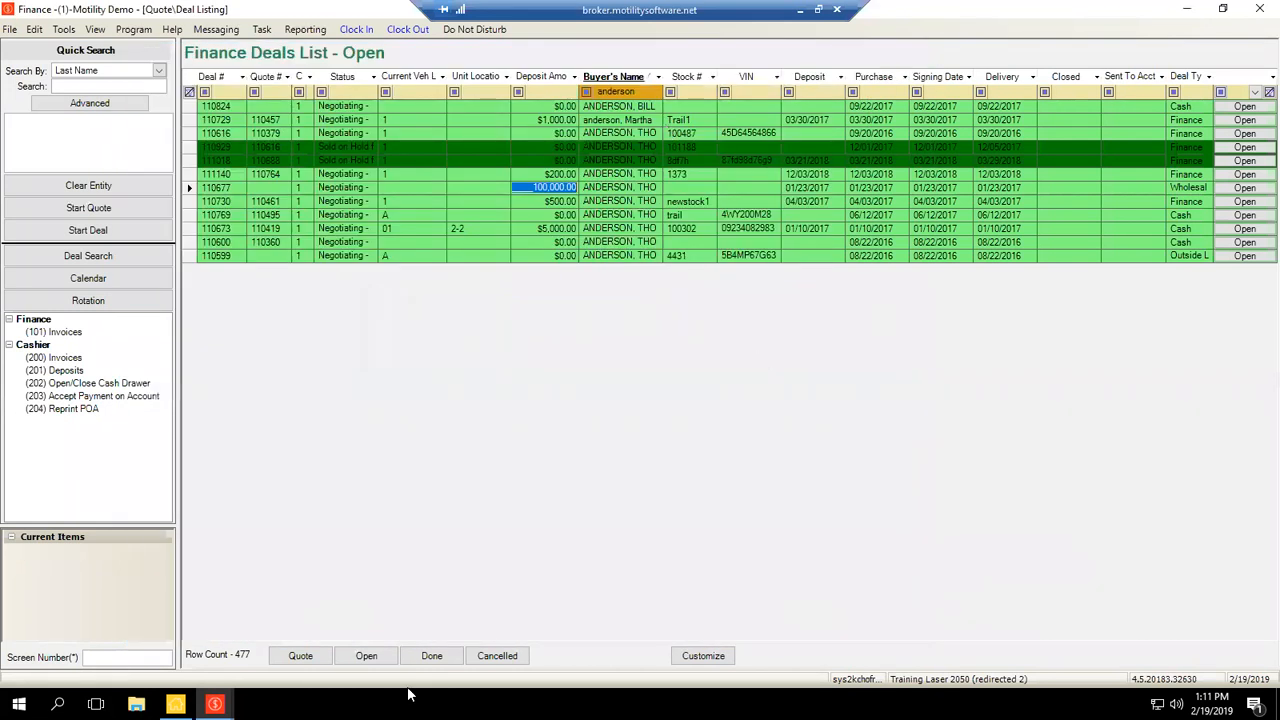
List the done deals and open the finance deal for stock number 100314 at its Rebates\Spiffs section.
click(431, 655)
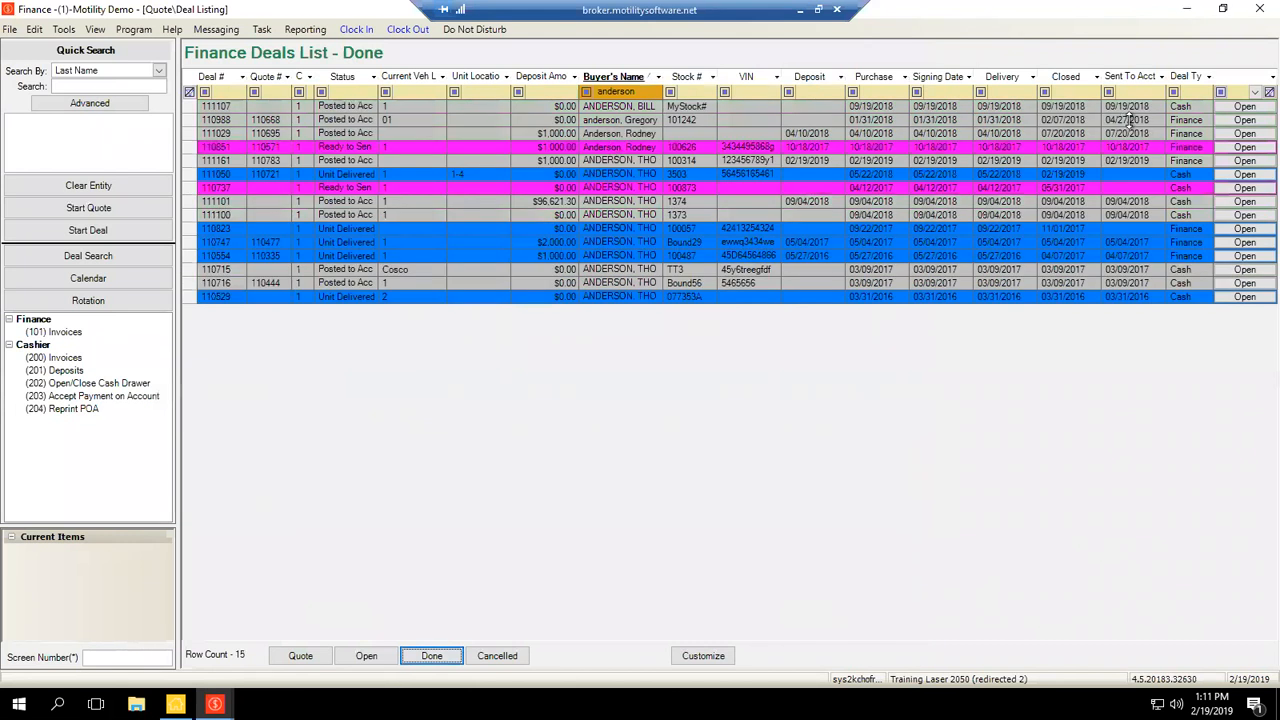
click(581, 161)
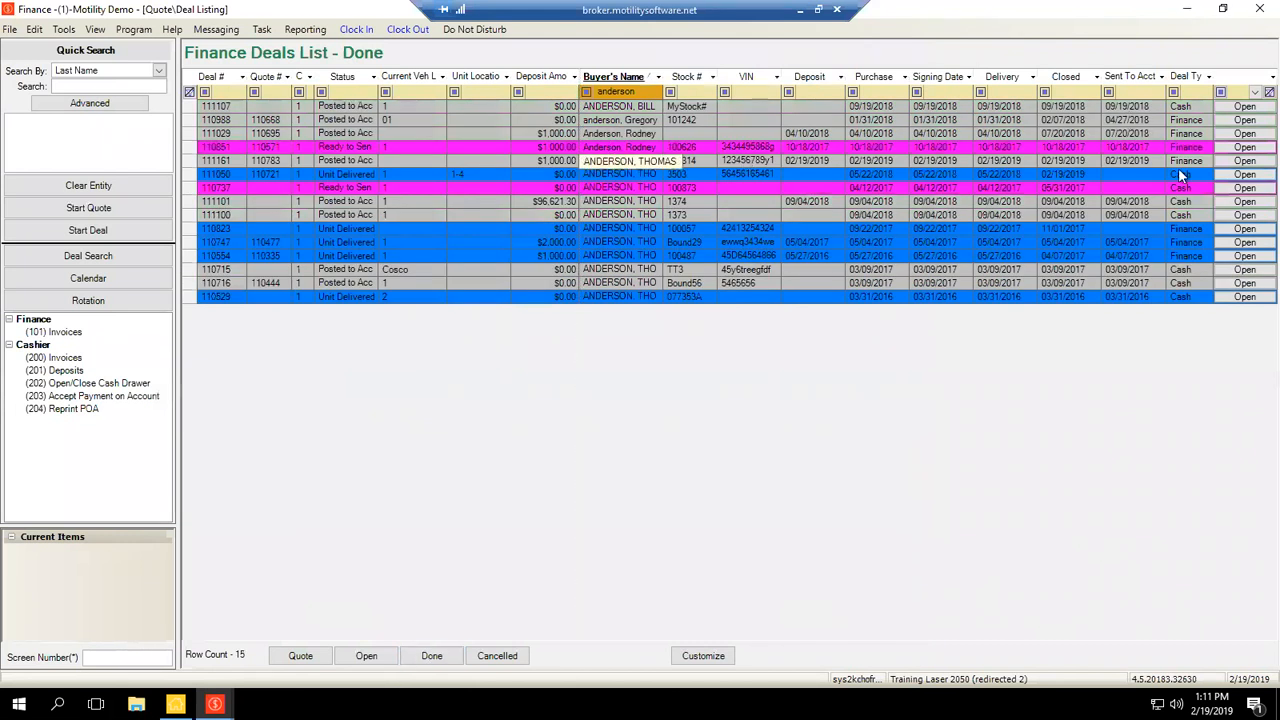
click(1244, 163)
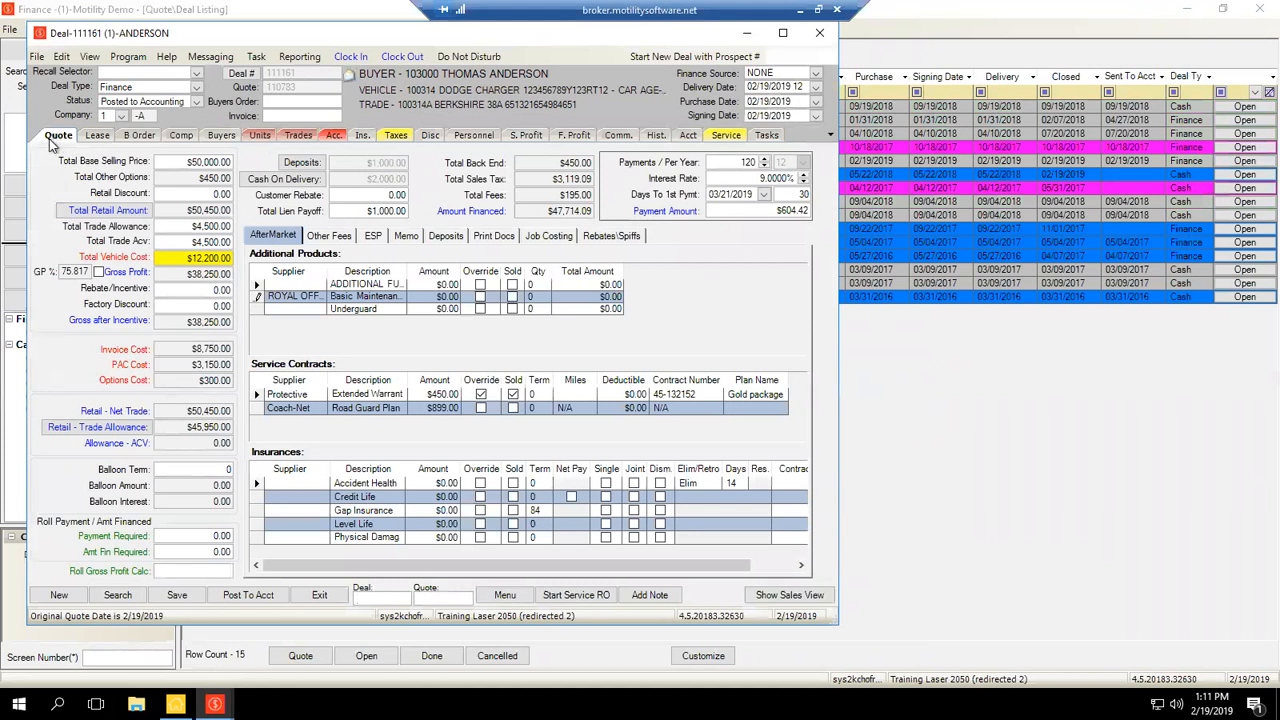
click(138, 197)
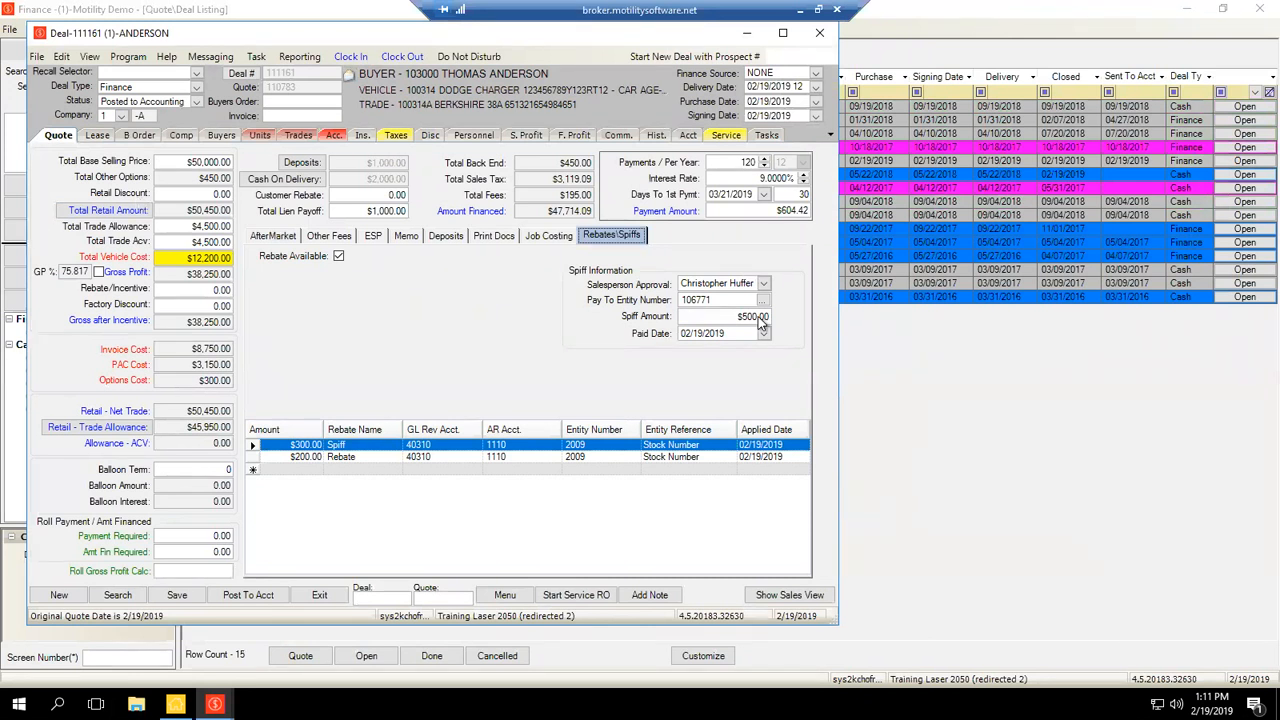
Review the spiff information and the Rebate line's amount, GL revenue account and AR account.
click(763, 265)
click(763, 265)
click(300, 457)
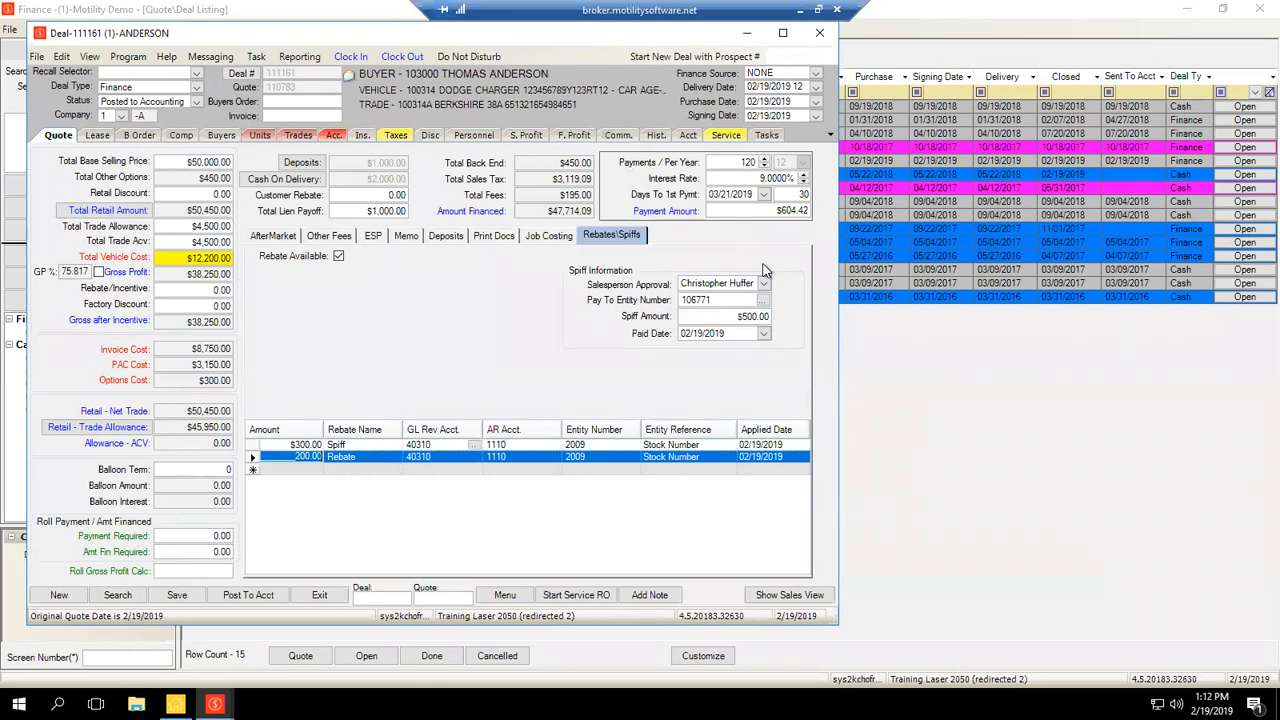
key(Tab)
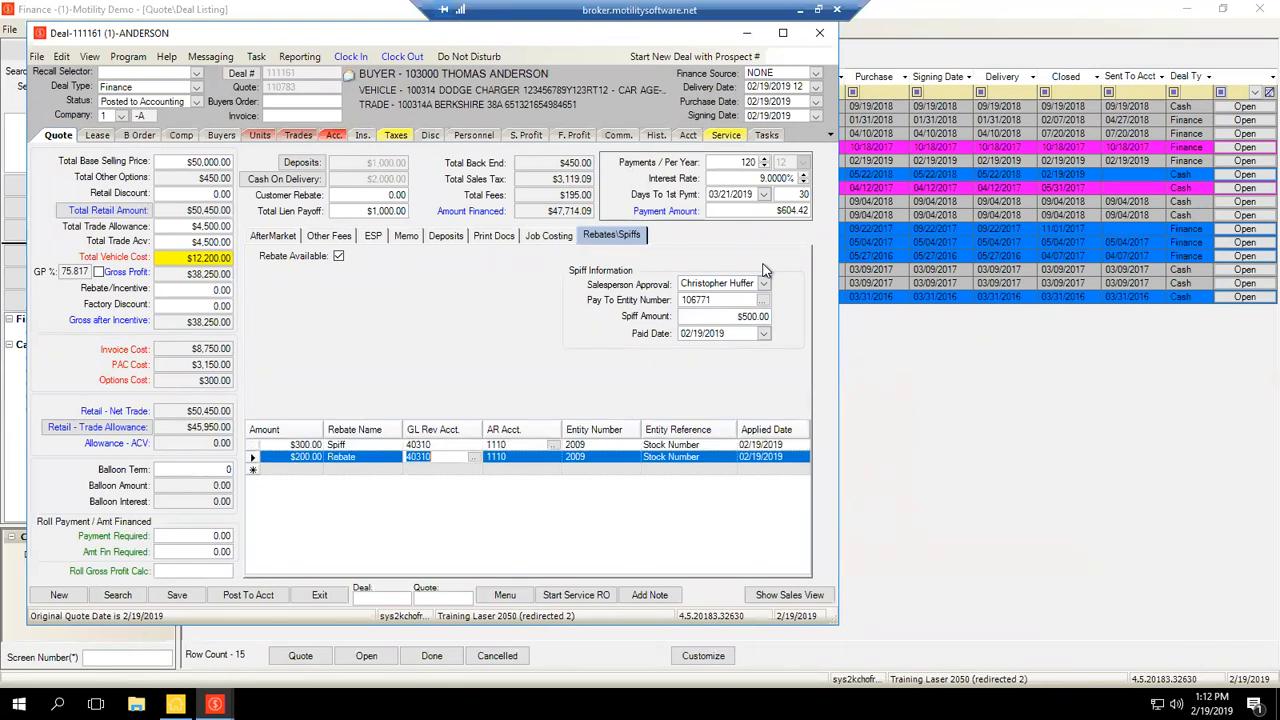
key(Tab)
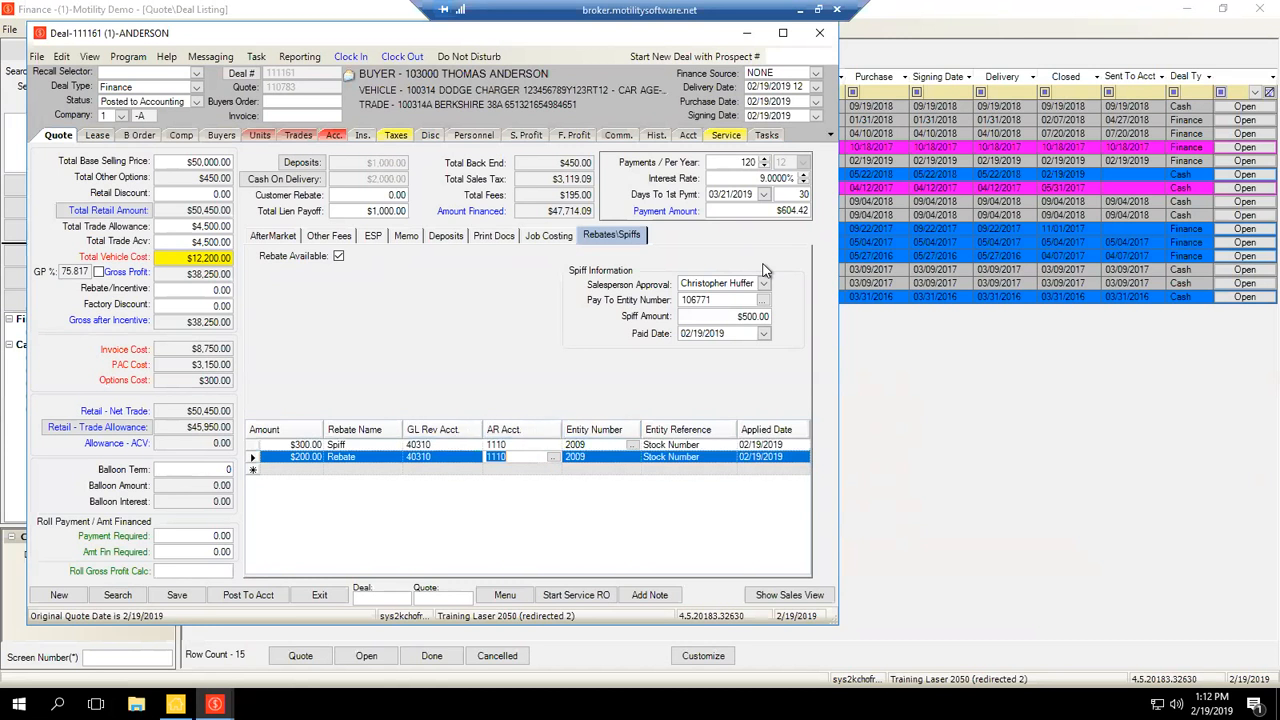
Set the Entity Reference of the $300.00 Spiff line to Deal Number.
click(597, 445)
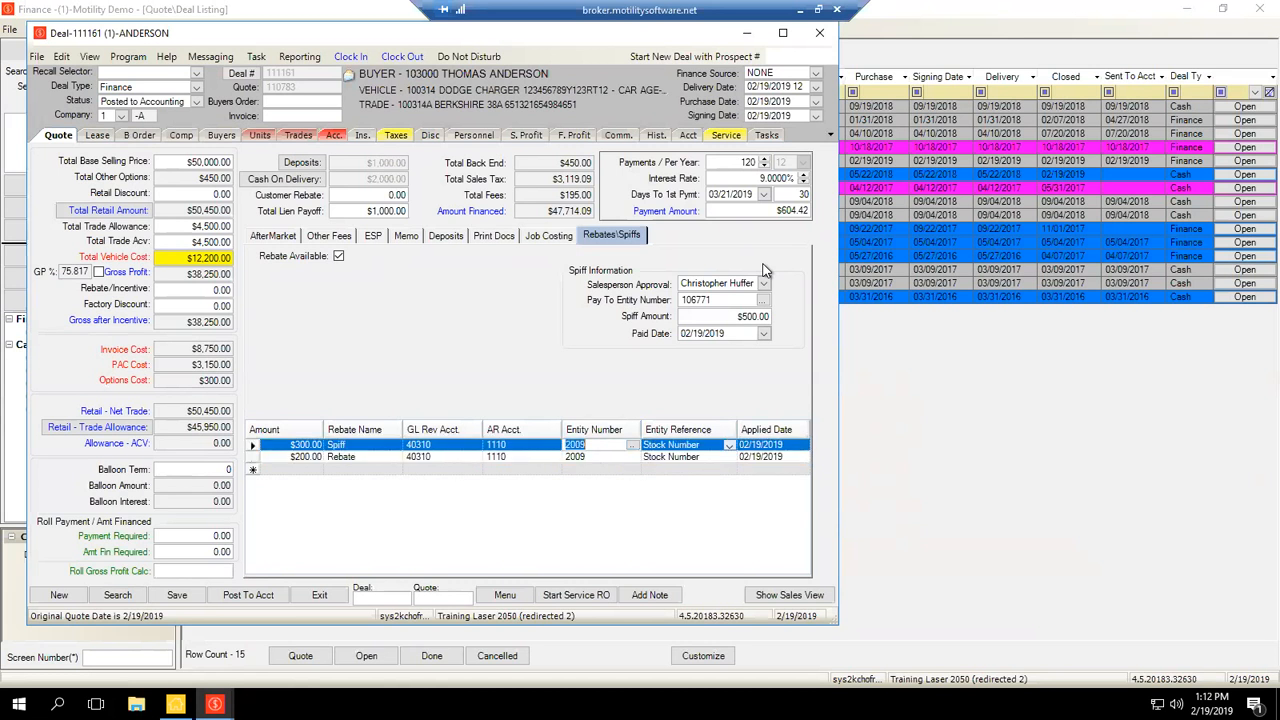
click(729, 445)
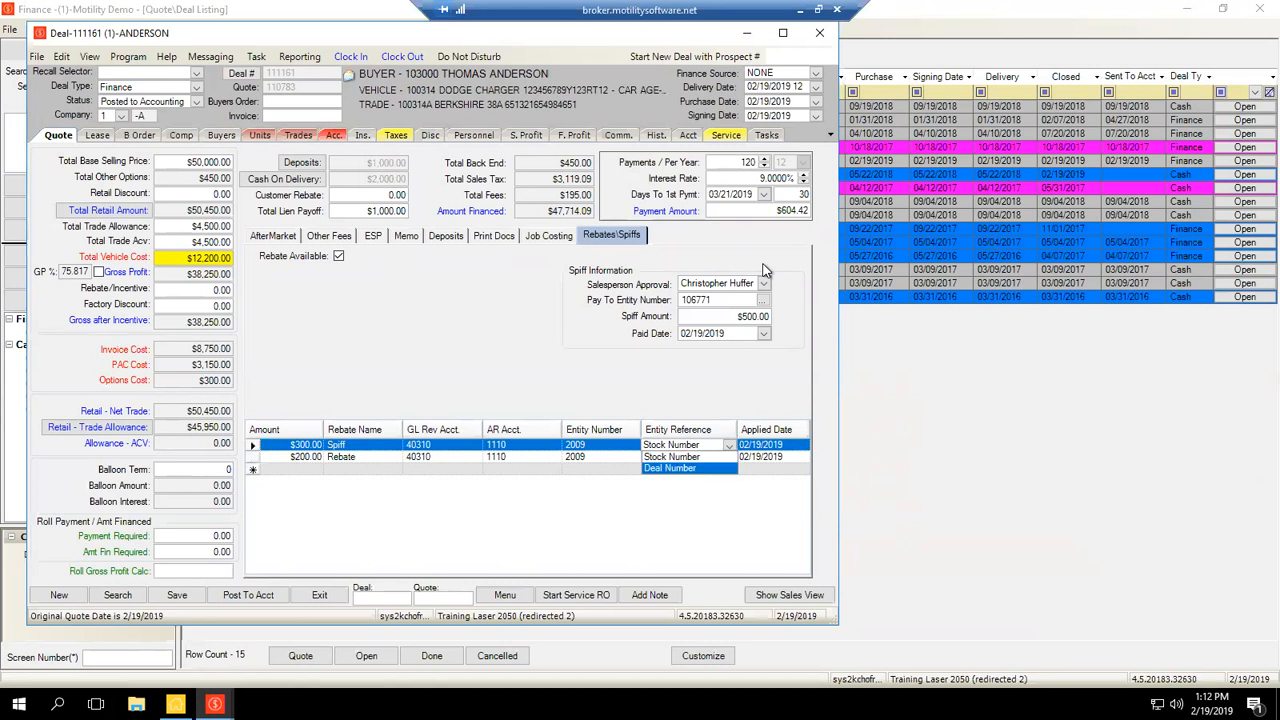
key(Return)
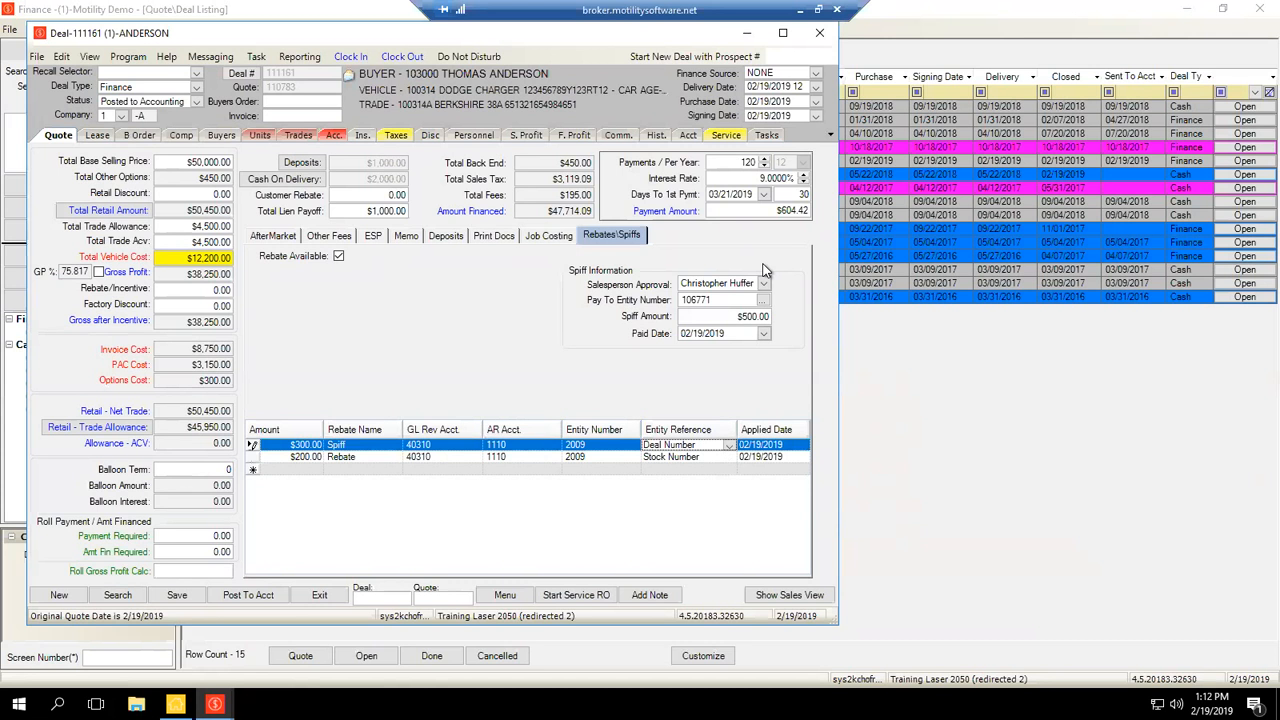
key(Tab)
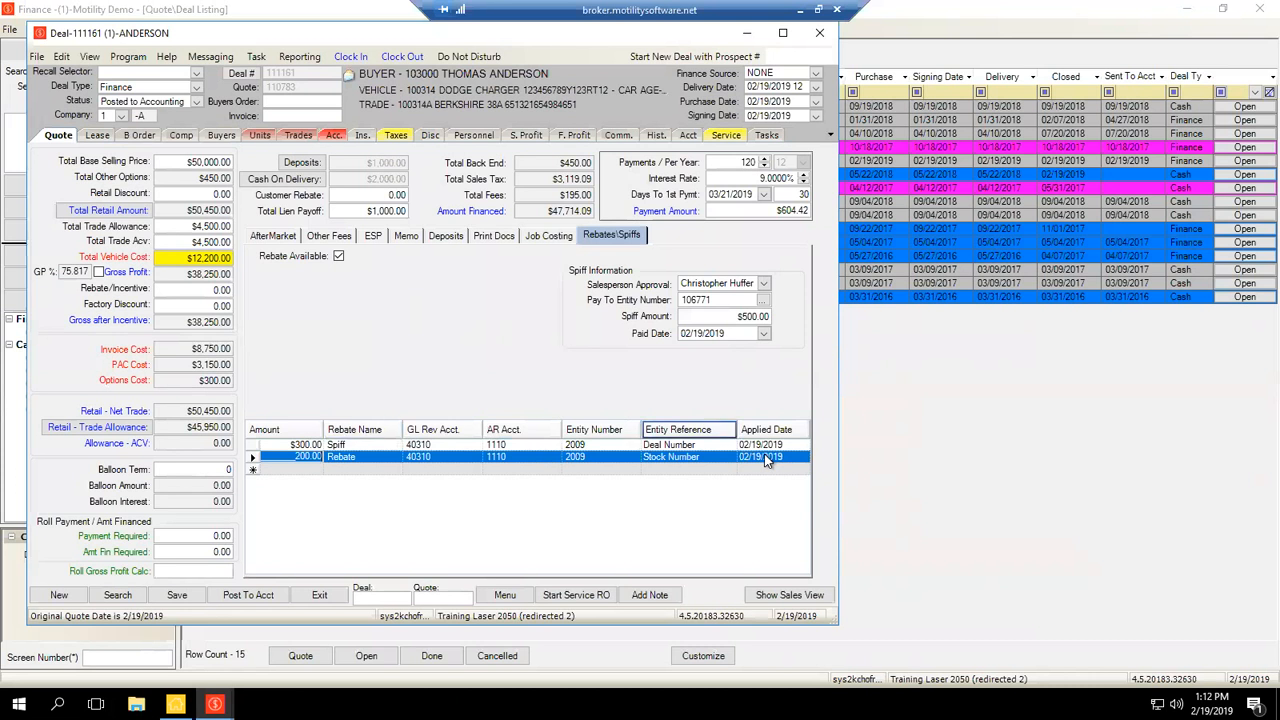
Set the $300.00 Spiff line's Entity Number to the Pay To Entity Number from the spiff information.
click(170, 597)
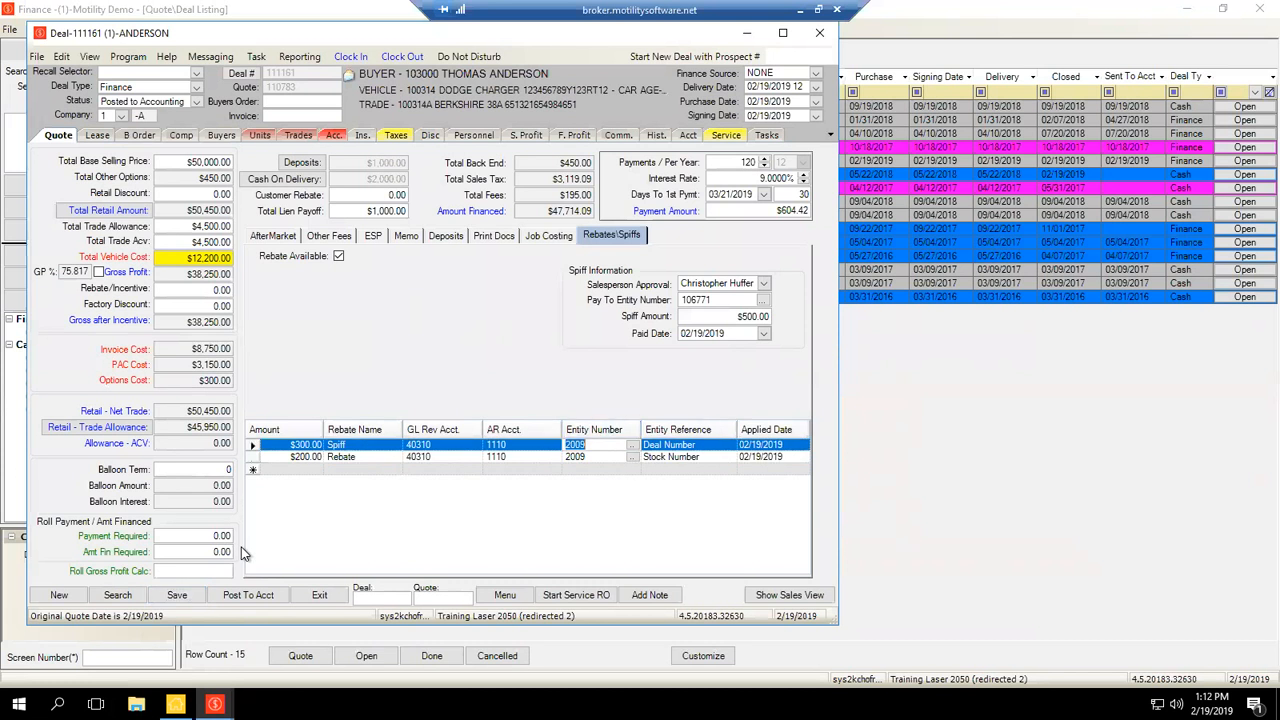
text(106771)
key(Tab)
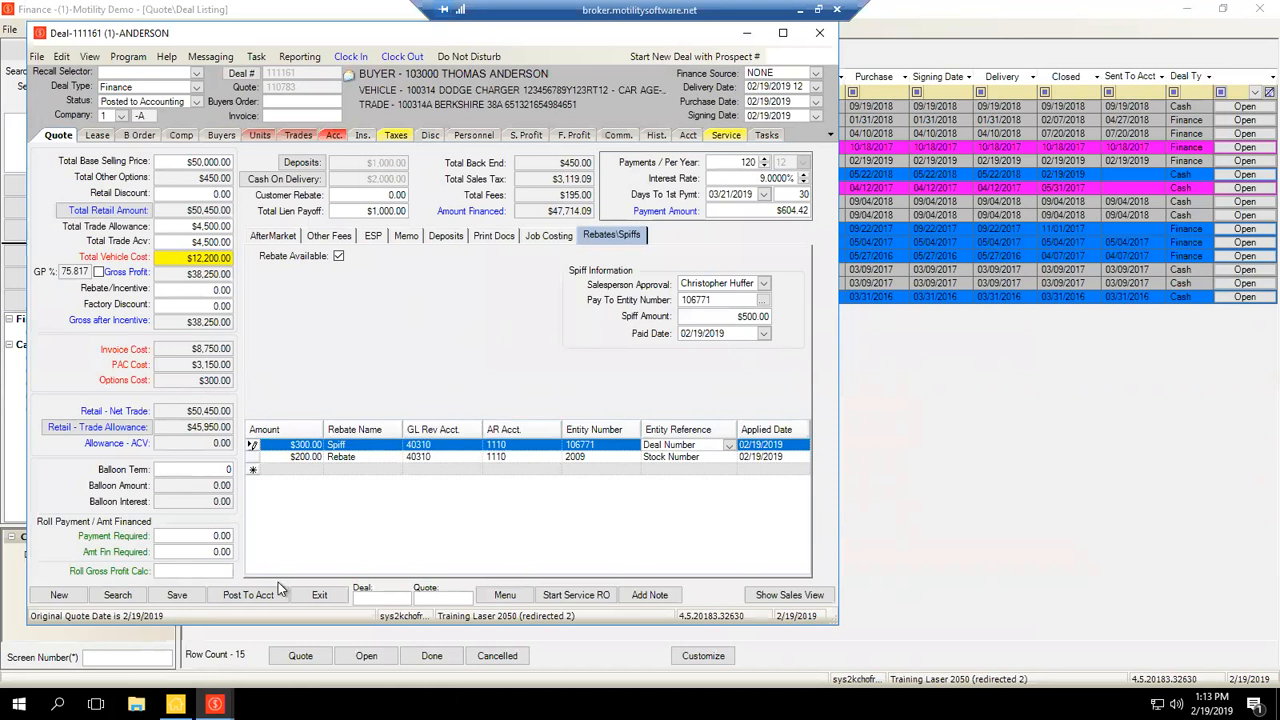
Save the deal with its updated Spiff line and post it to accounting.
click(177, 595)
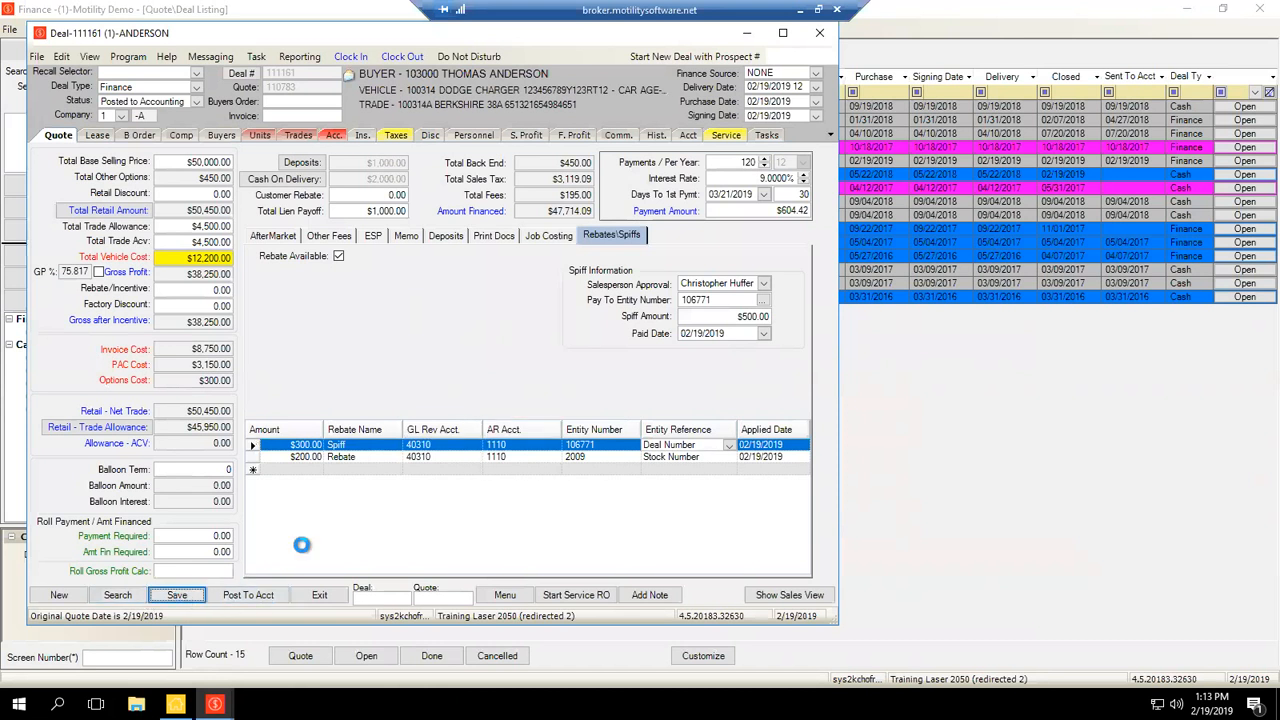
click(236, 599)
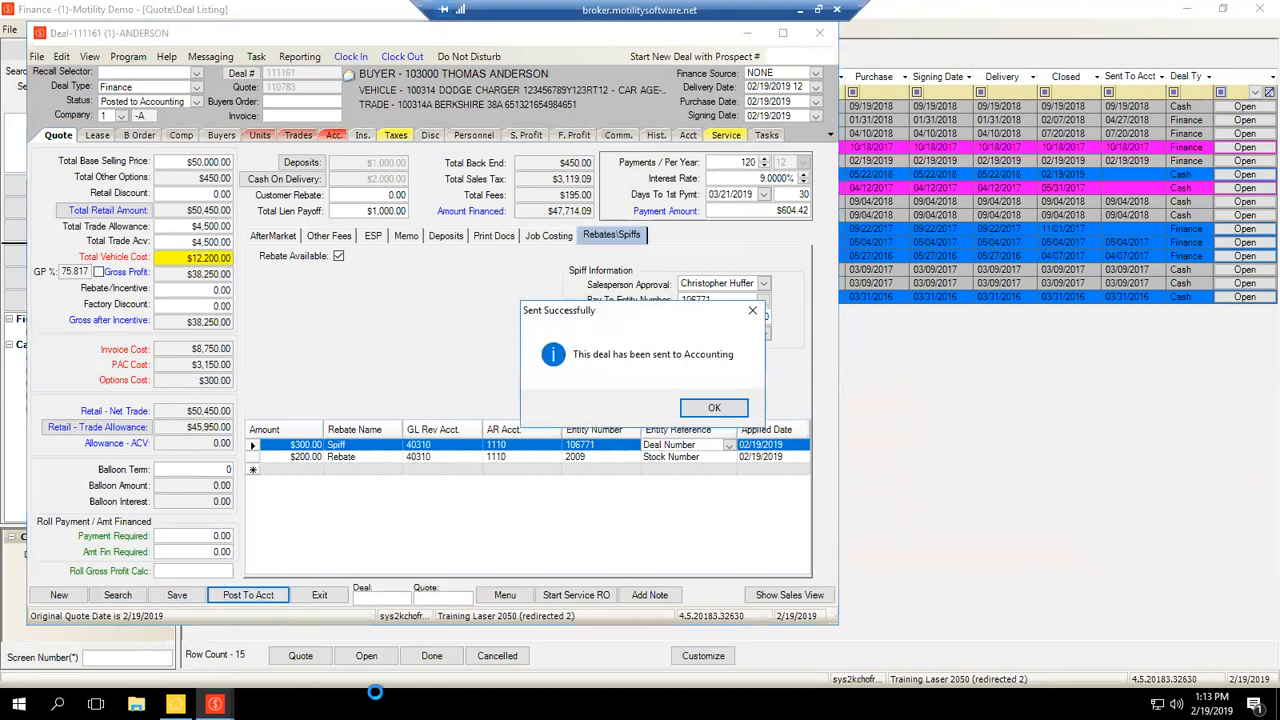
key(Return)
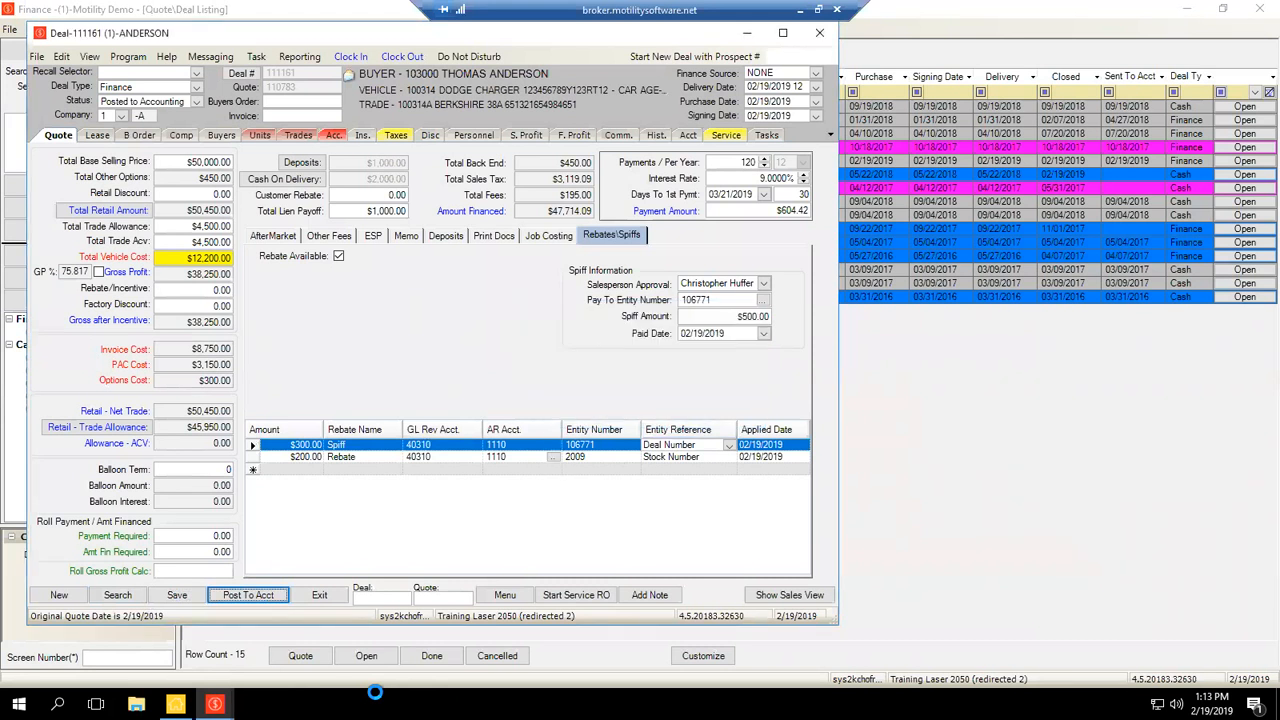
Open the deal's latest accounting transaction that has not been reversed, and maximize it.
click(89, 56)
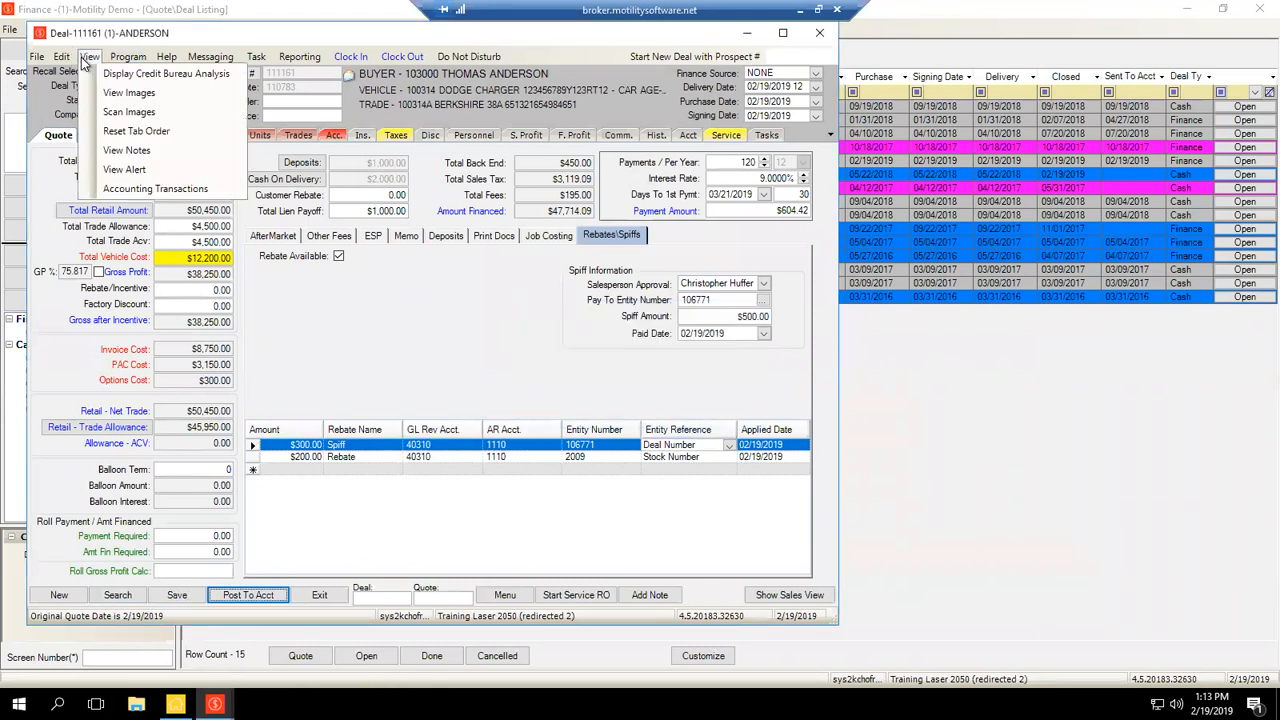
click(132, 188)
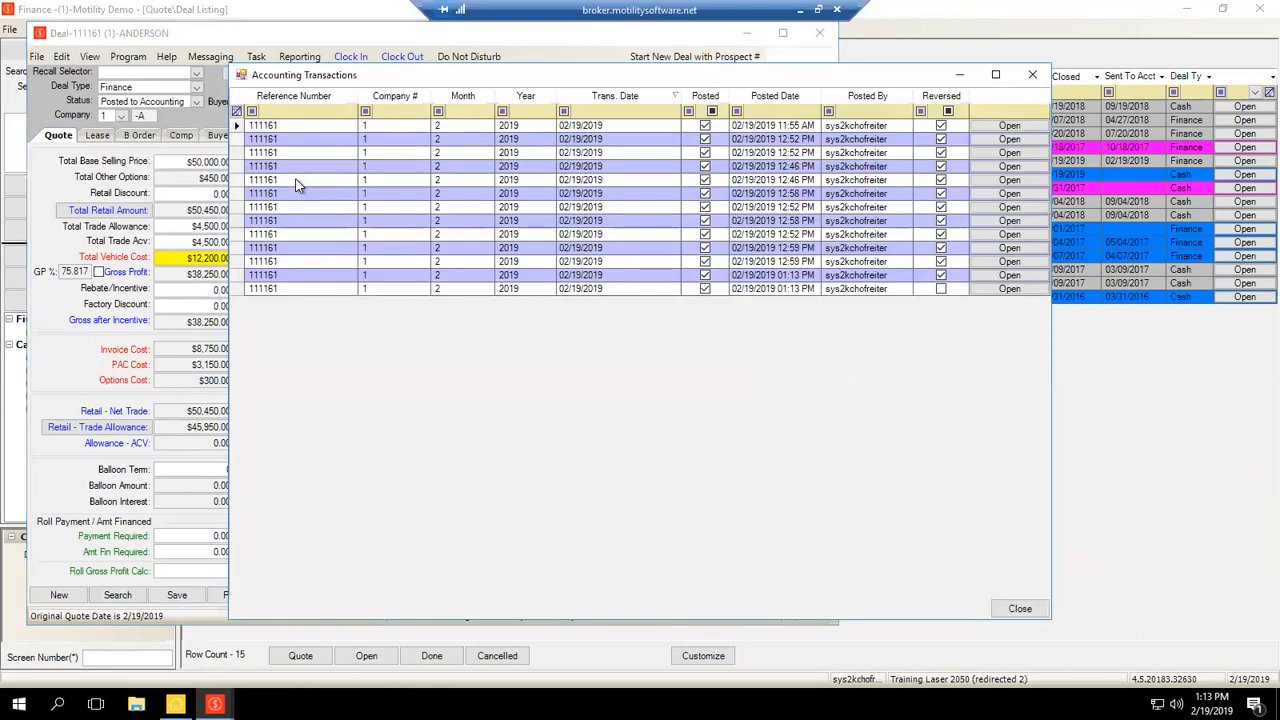
double_click(296, 184)
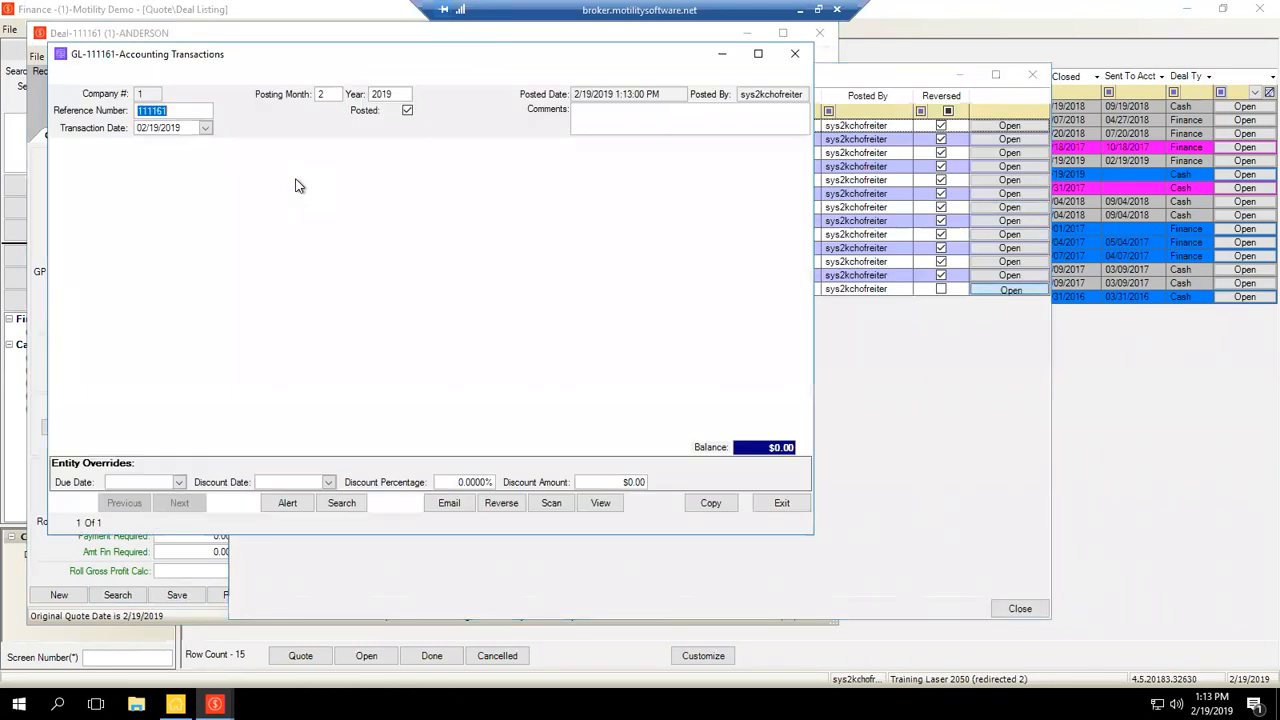
click(758, 53)
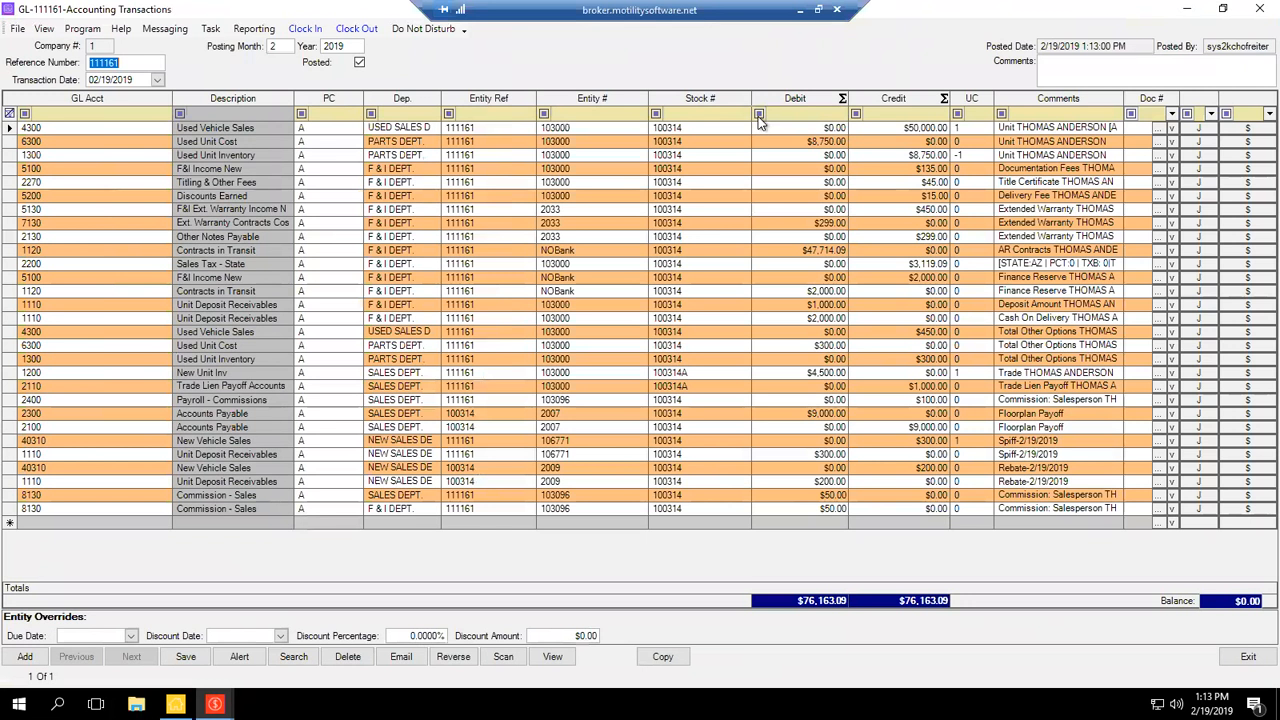
Examine the Spiff and Rebate entries in the accounting transaction, including the rebate's credit amount, entity number, reference and account descriptions.
click(1028, 441)
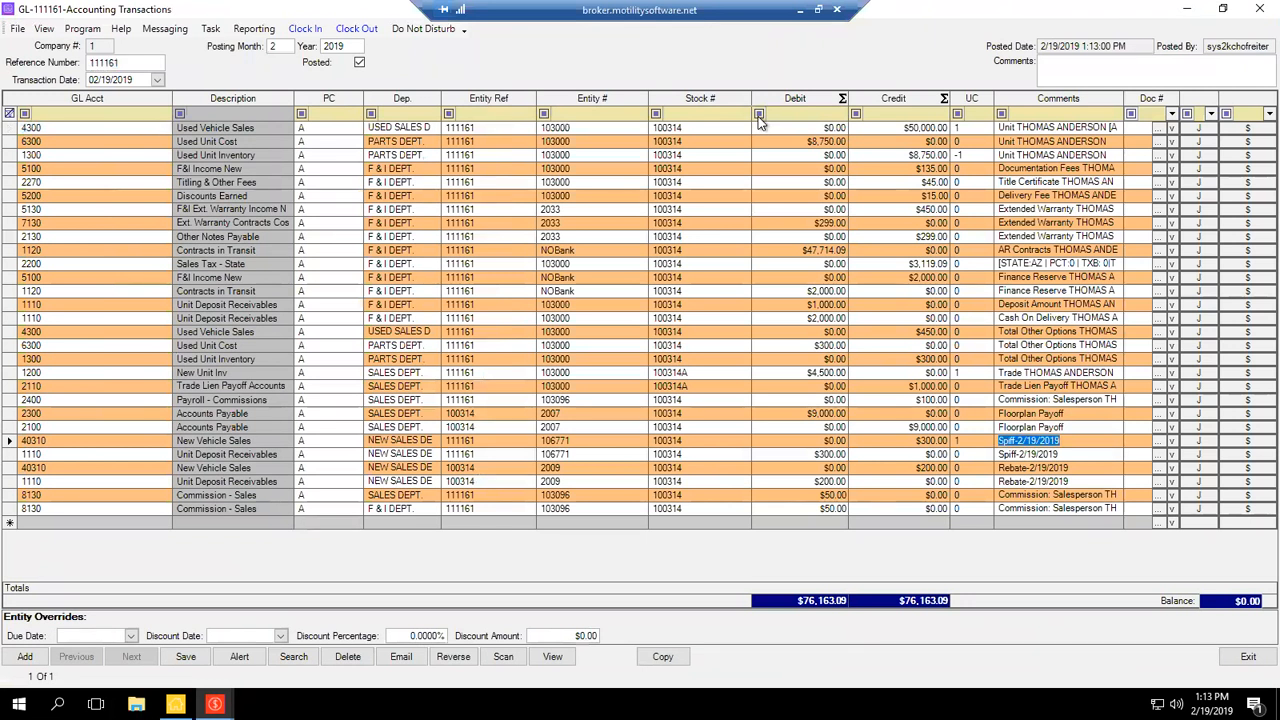
key(Down)
key(Down)
key(Down)
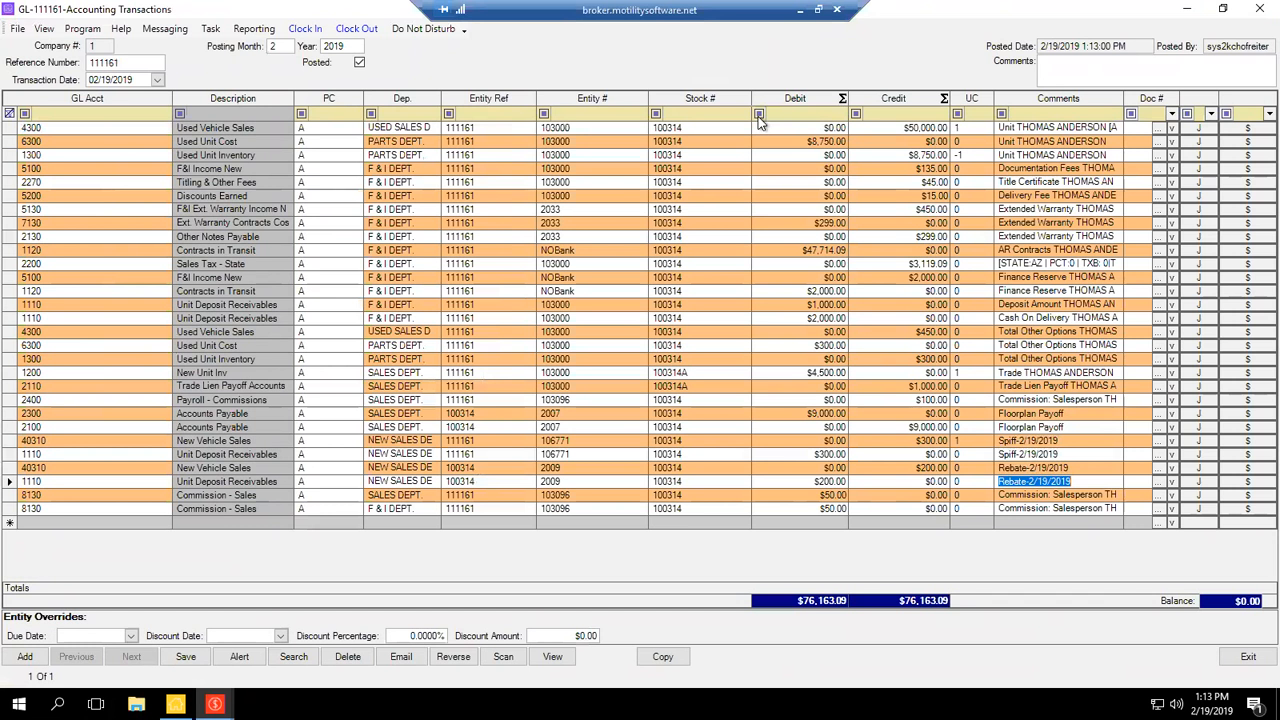
key(Up)
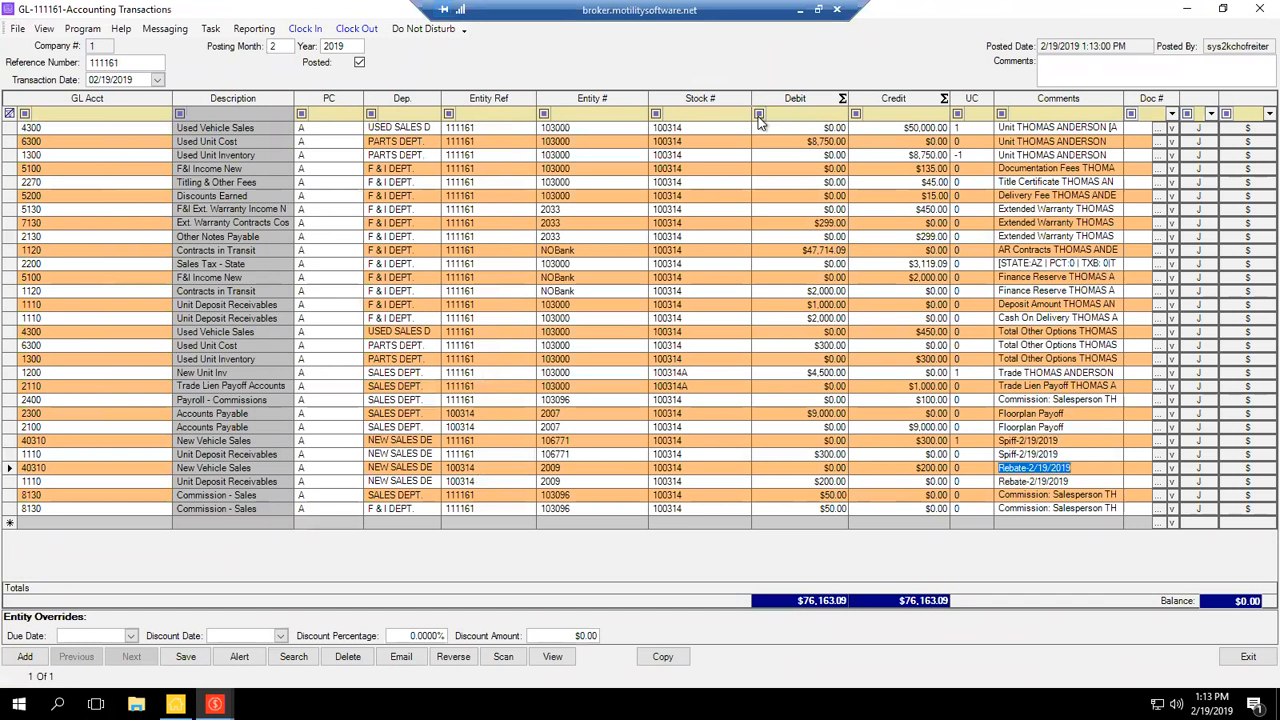
key(Left)
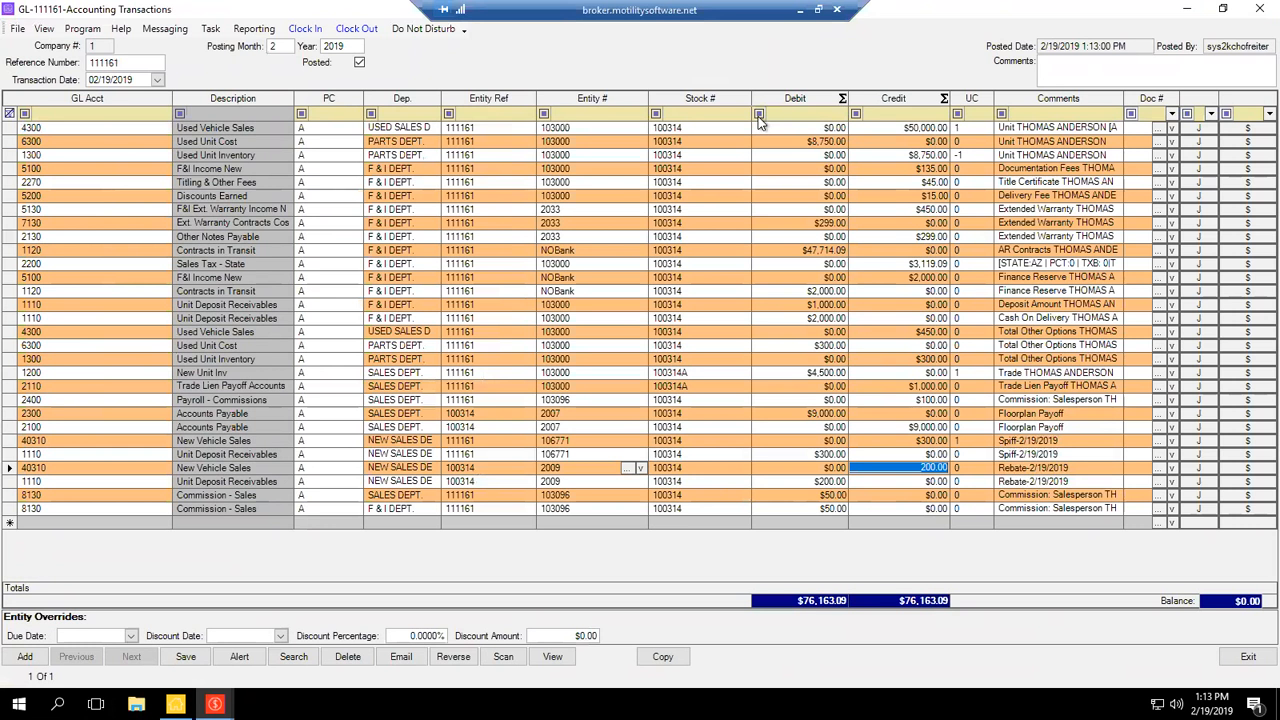
key(Left)
key(Left)
key(Left)
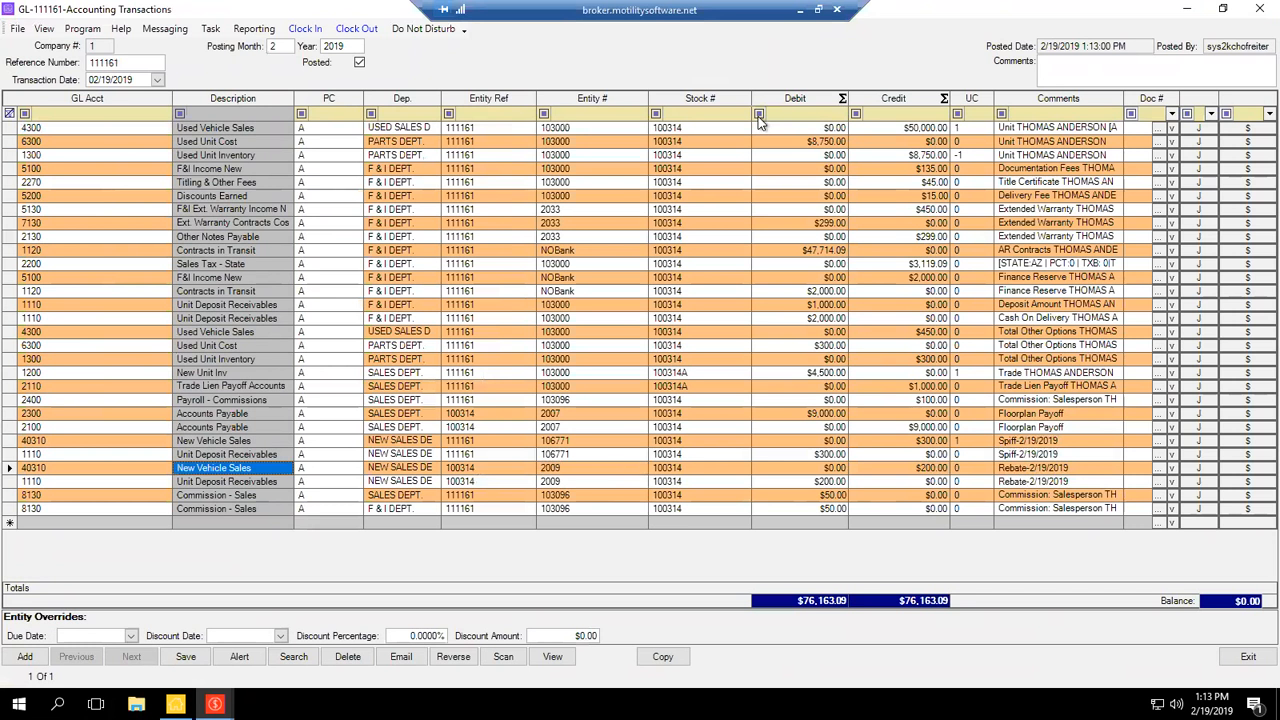
key(Down)
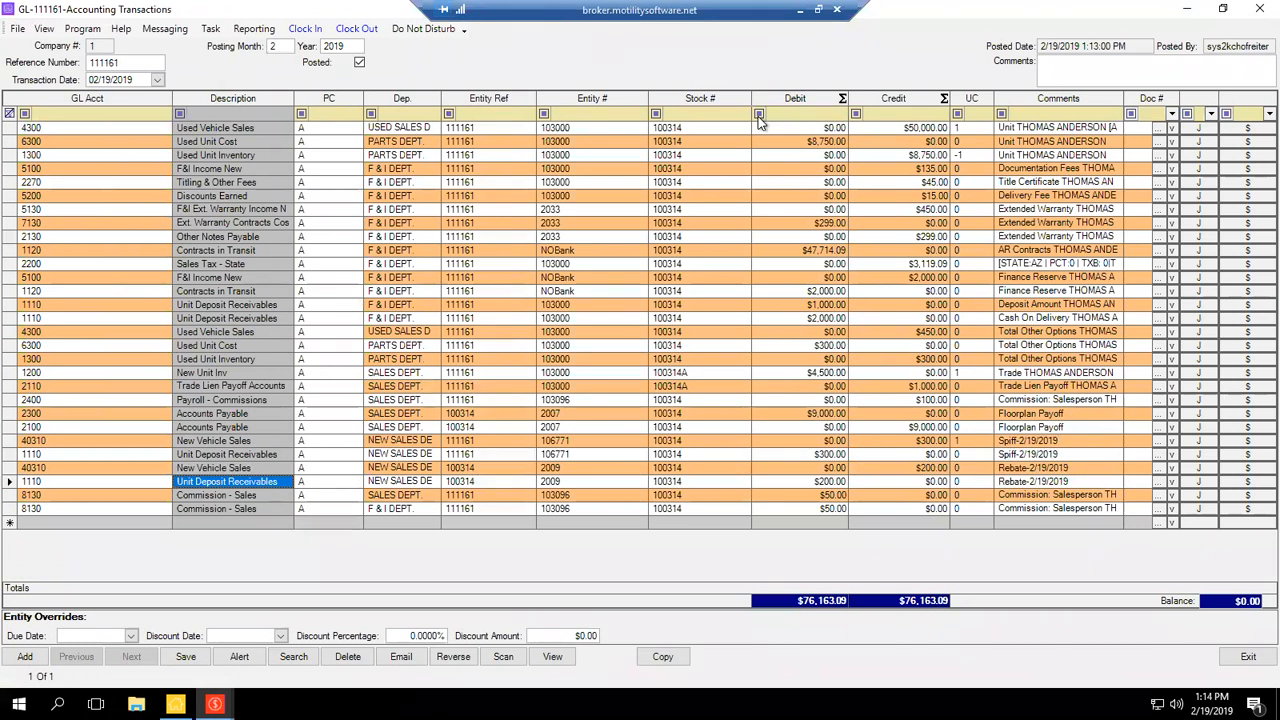
Check the Spiff entries' debit amount, entity number and account descriptions, and return to the deal.
click(800, 454)
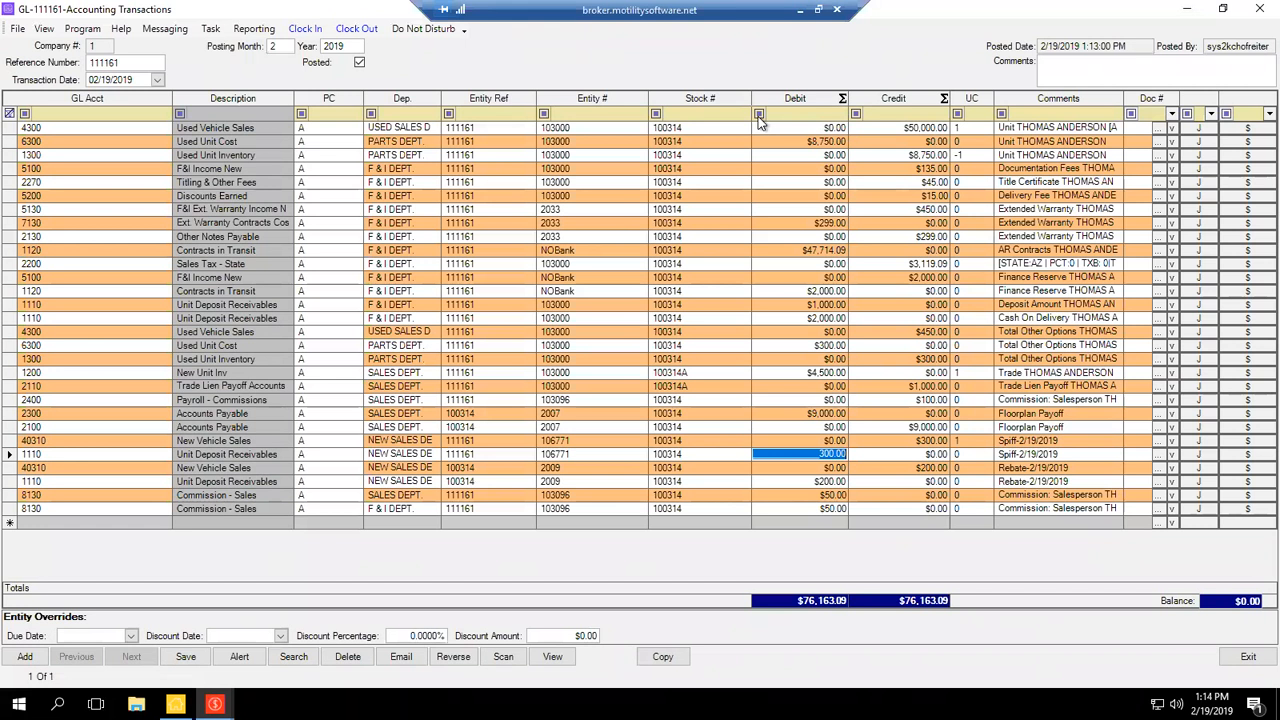
key(shift+Tab)
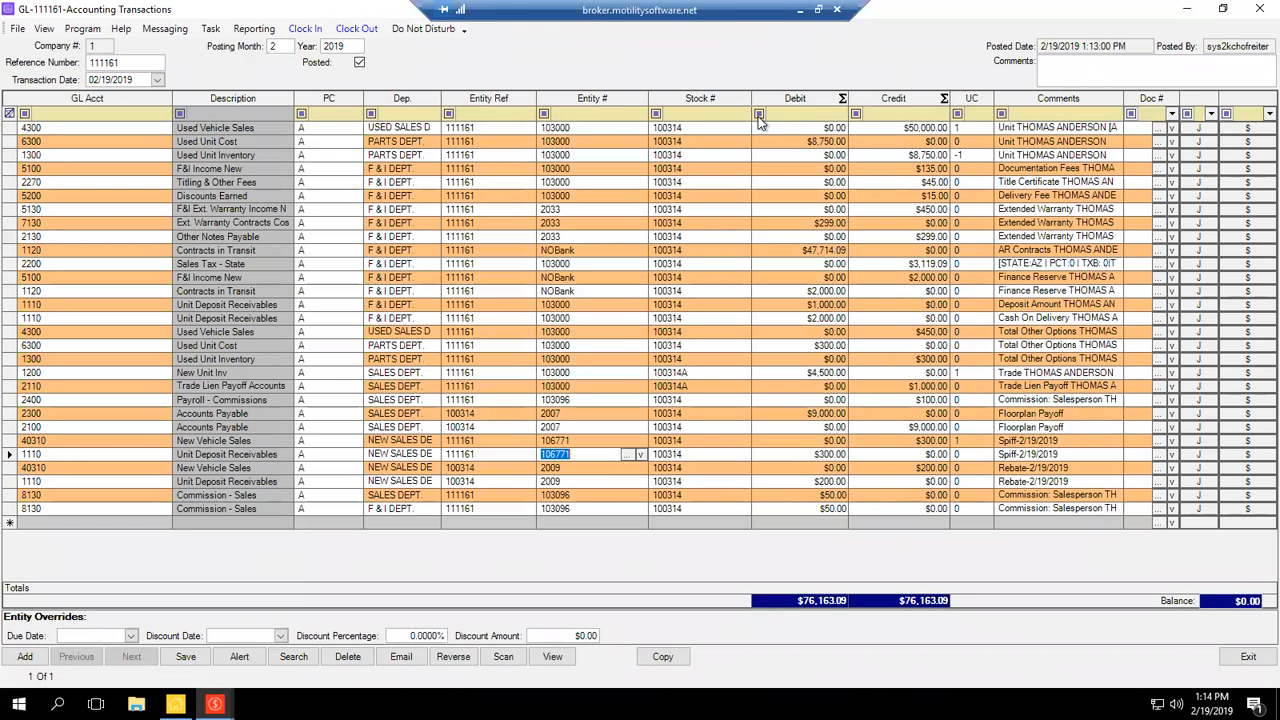
key(Up)
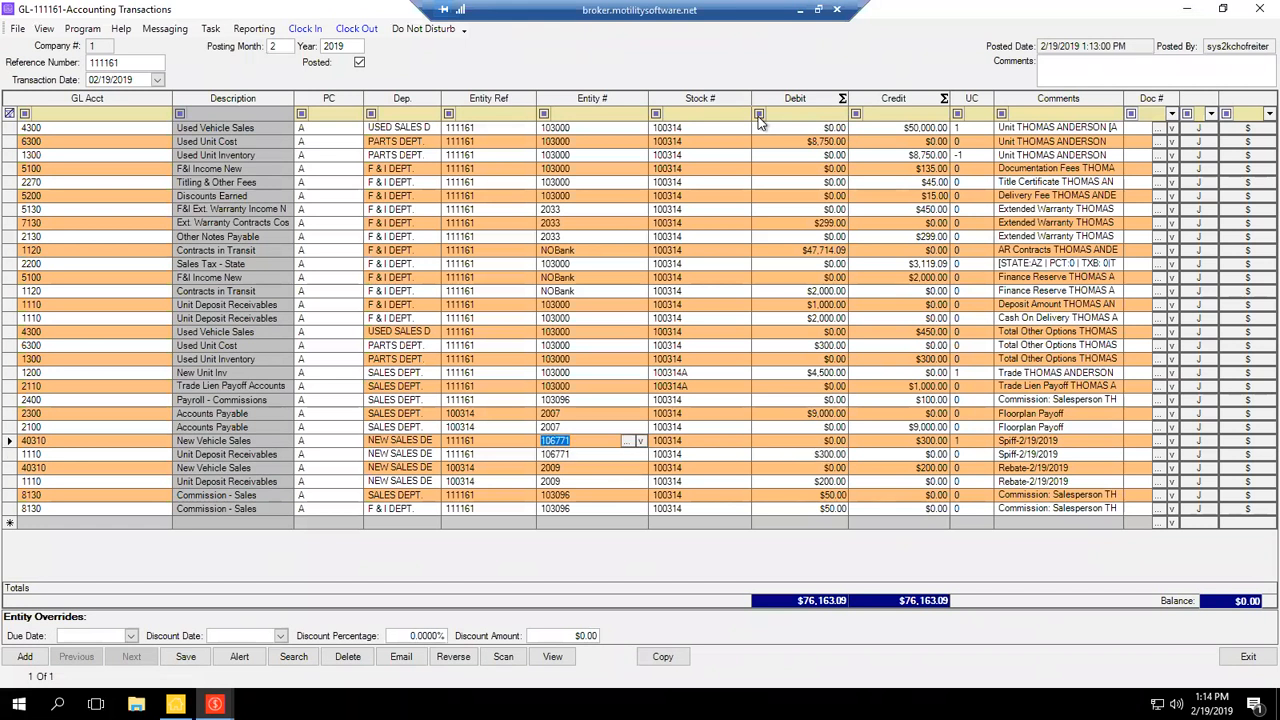
click(230, 454)
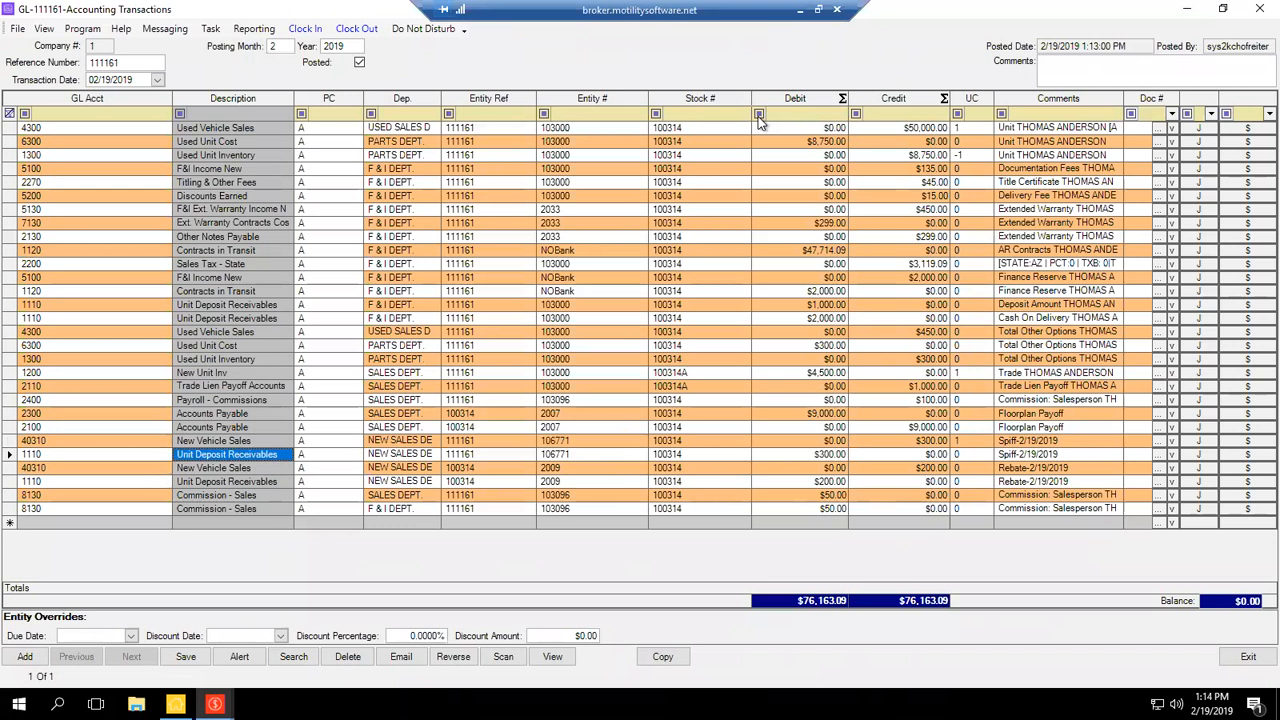
key(Up)
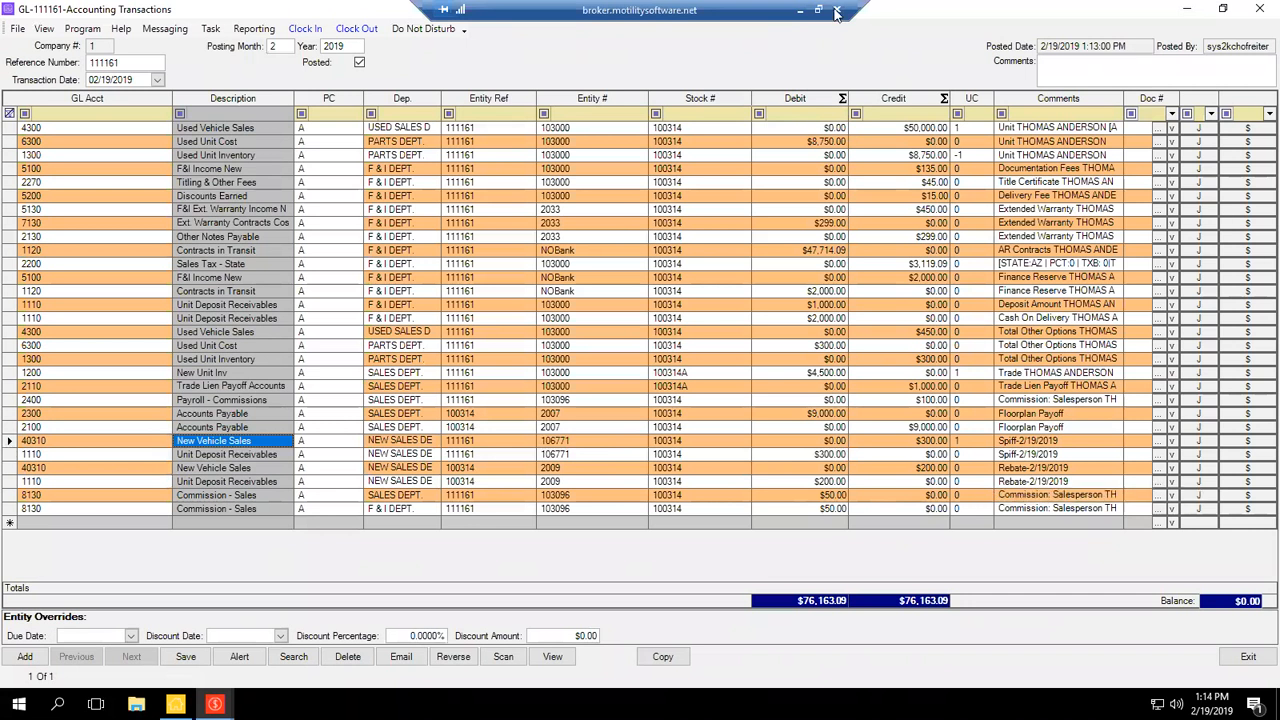
double_click(8, 14)
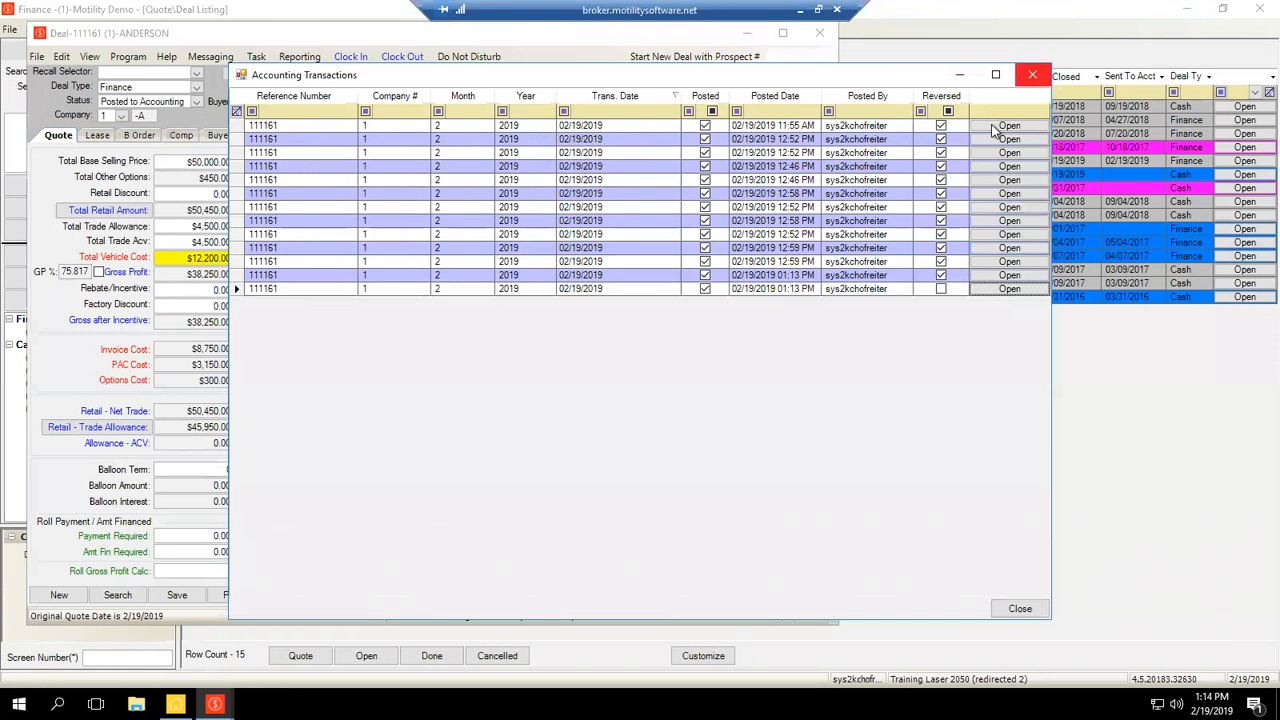
click(1032, 75)
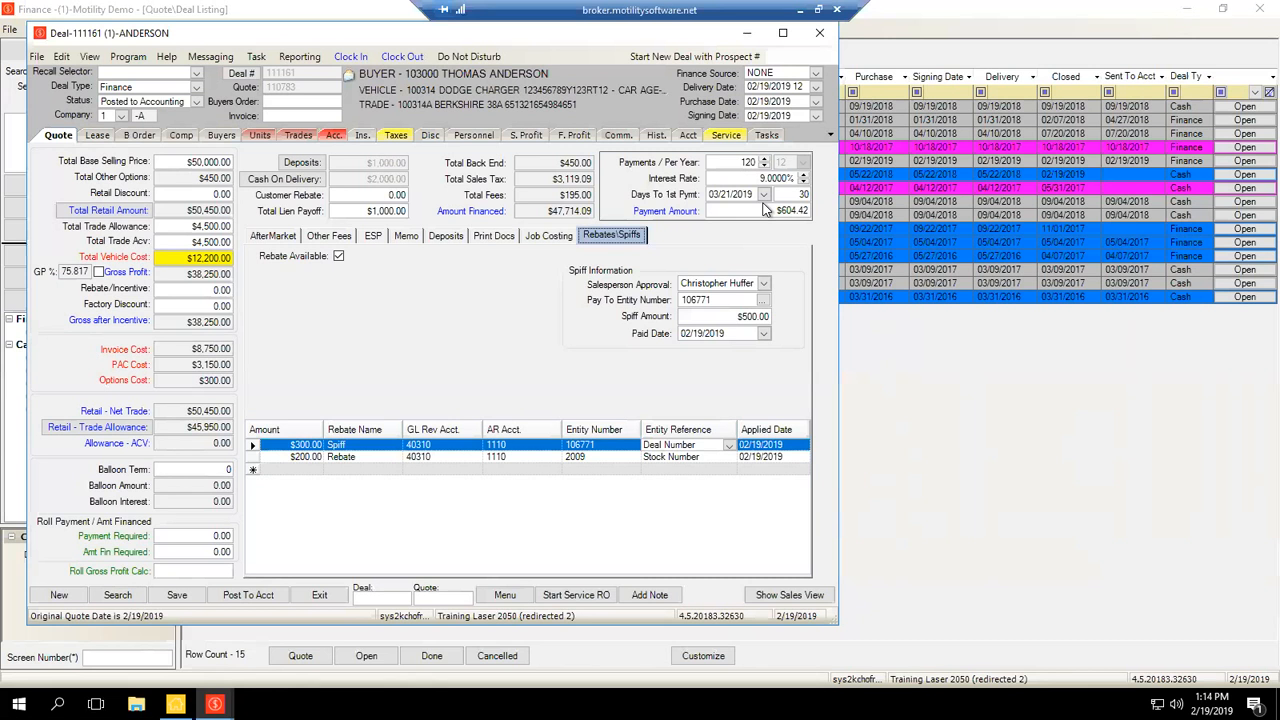
Examine the deal's Rebate/Incentive, Factory Discount and Gross after Incentive fields.
key(shift+Tab)
key(shift+Tab)
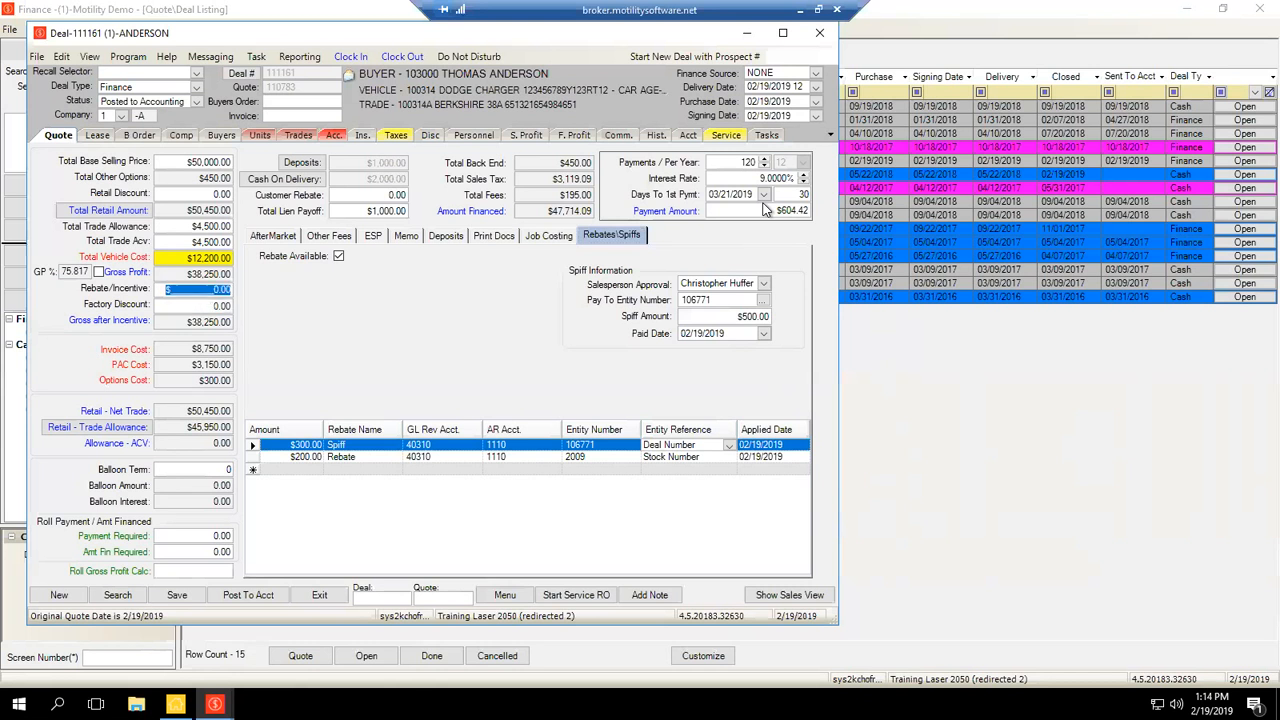
key(Tab)
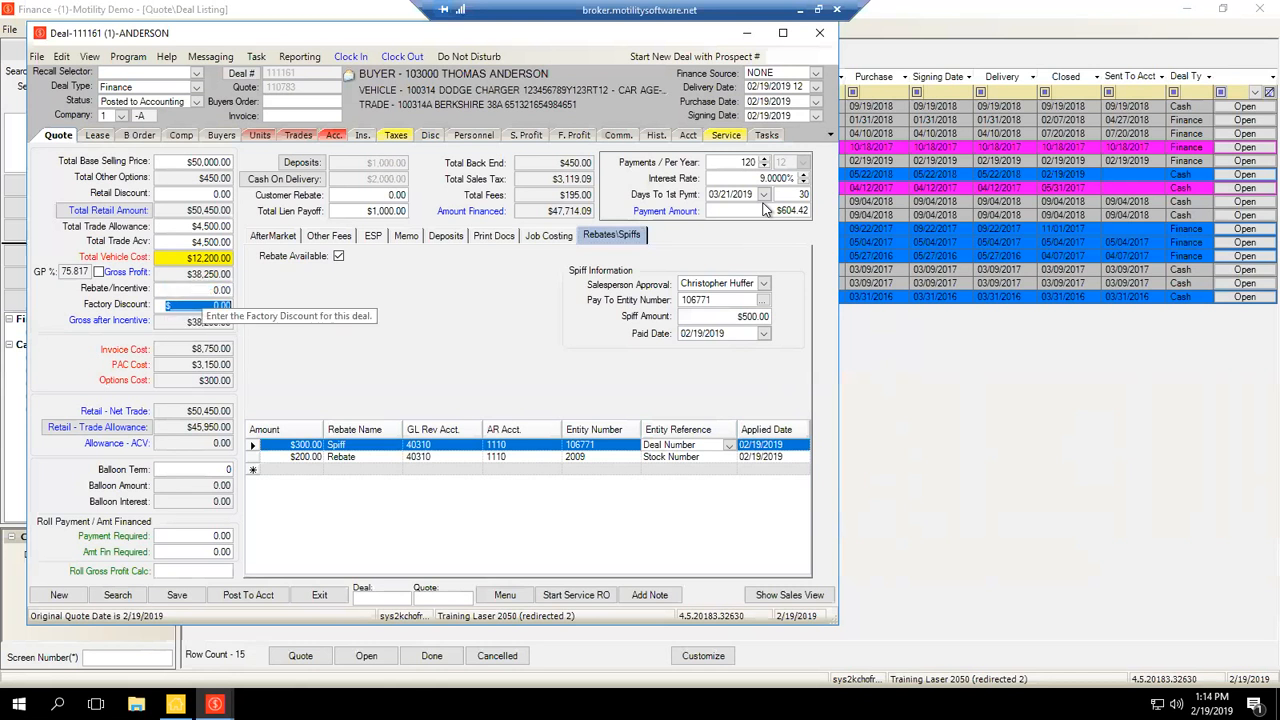
click(190, 305)
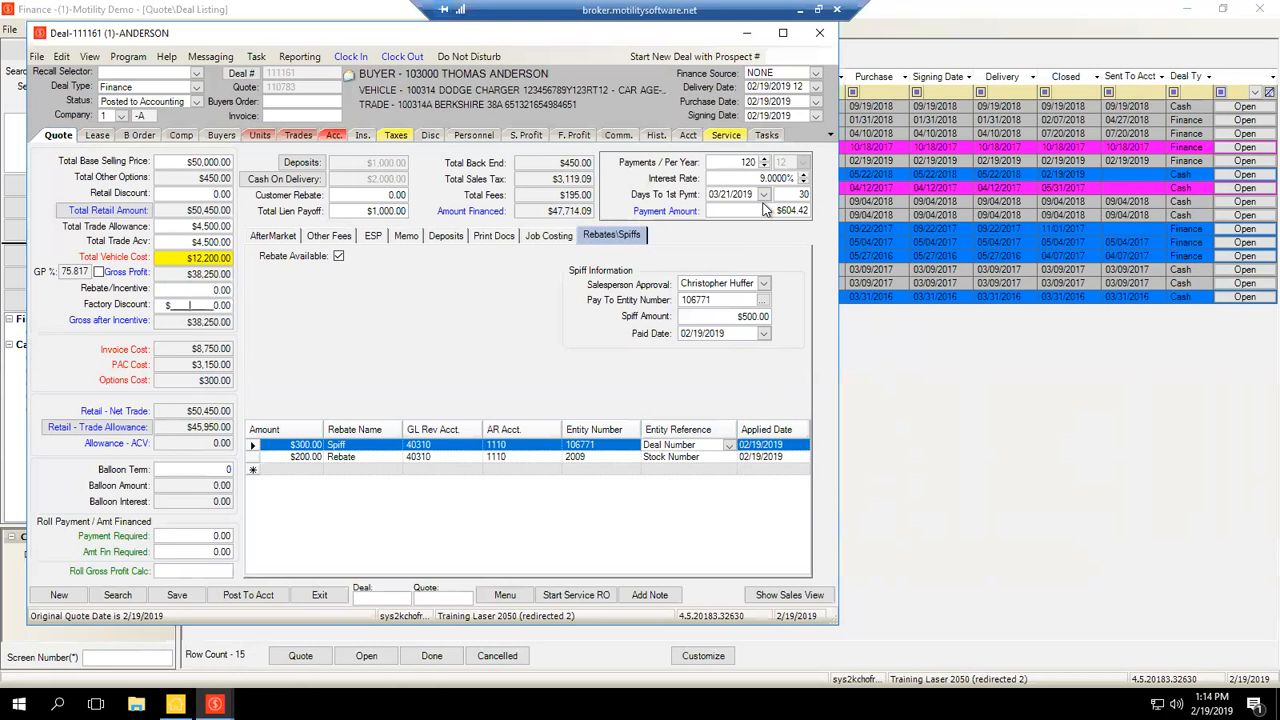
key(Tab)
click(766, 533)
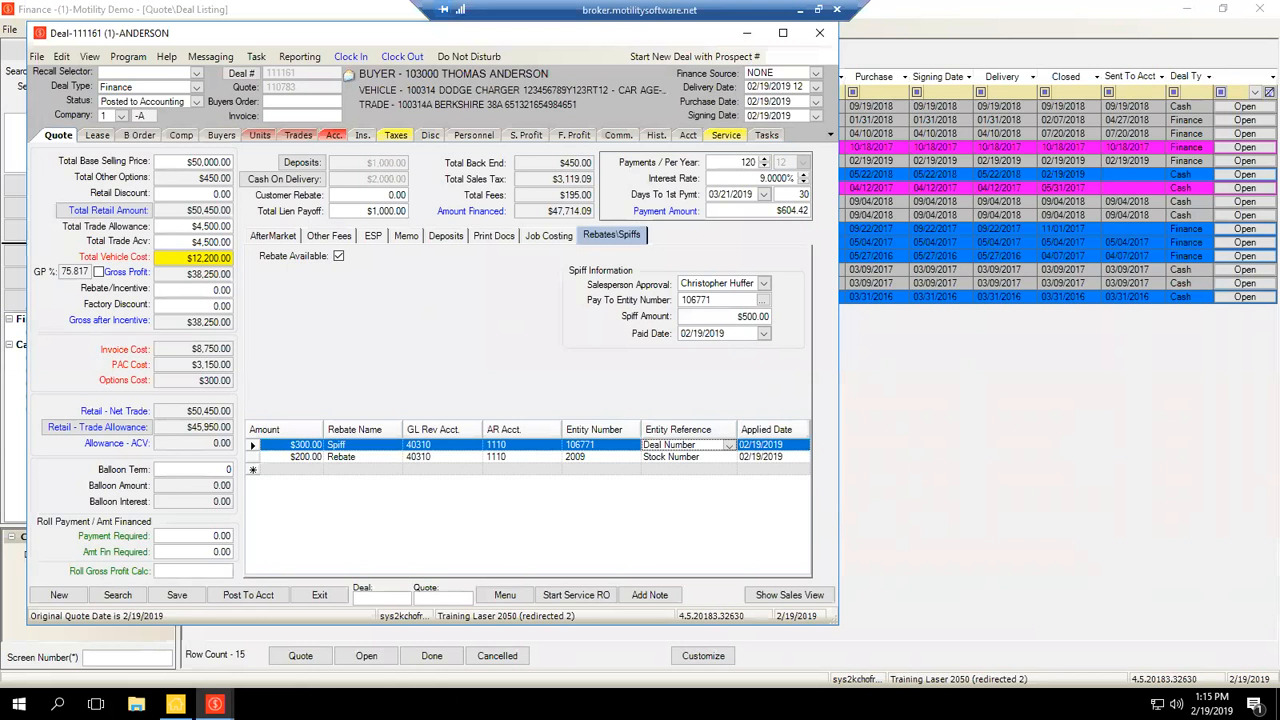
click(748, 331)
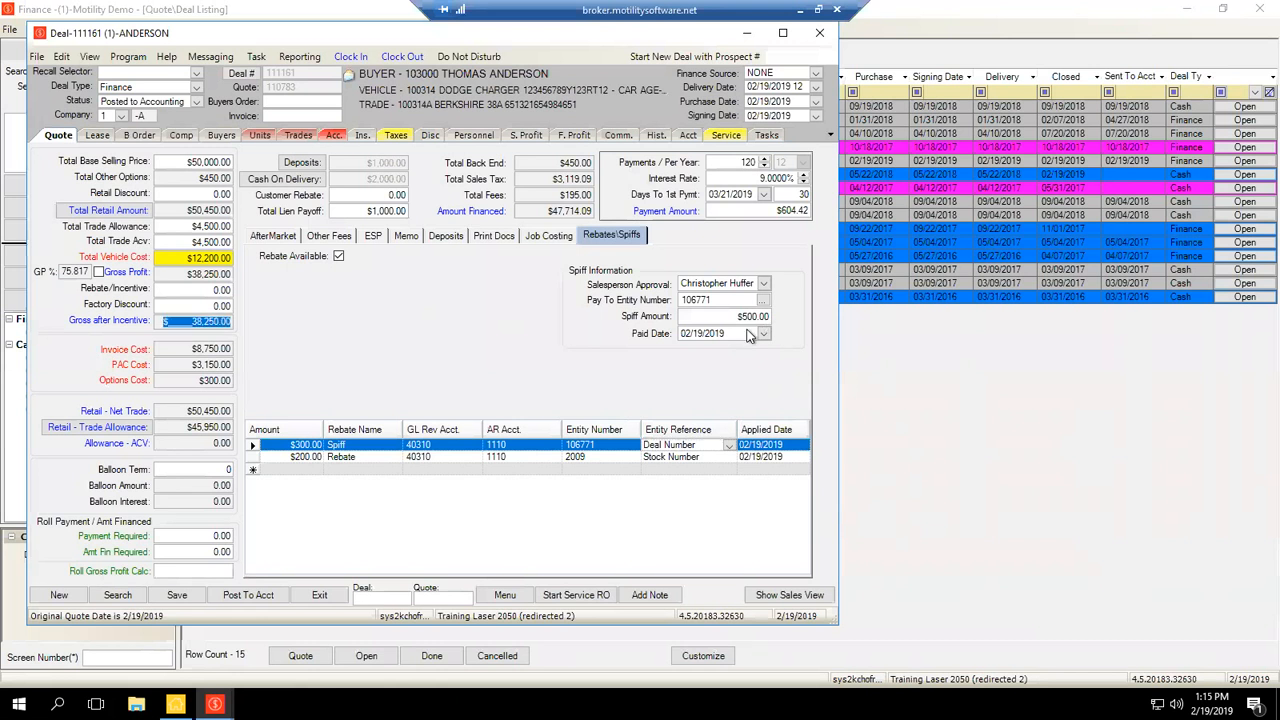
Delete both the $200.00 Rebate line and the $300.00 Spiff line from the deal.
click(253, 457)
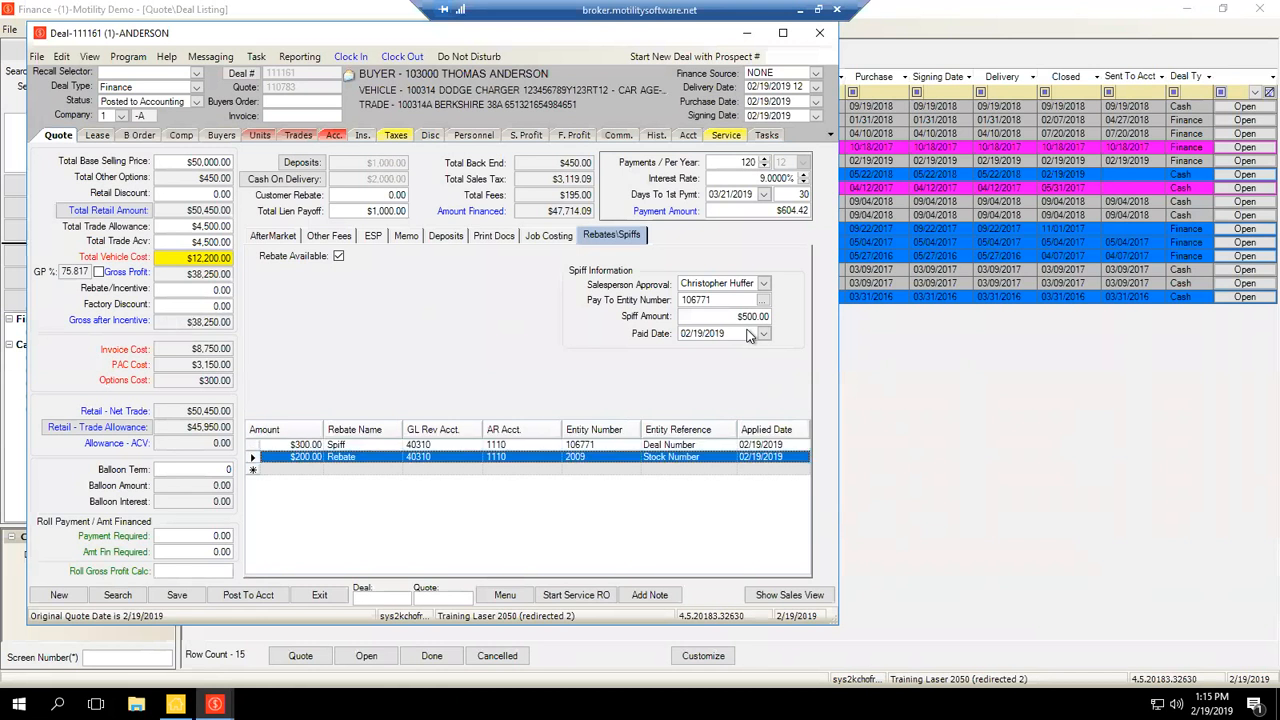
key(Delete)
key(Return)
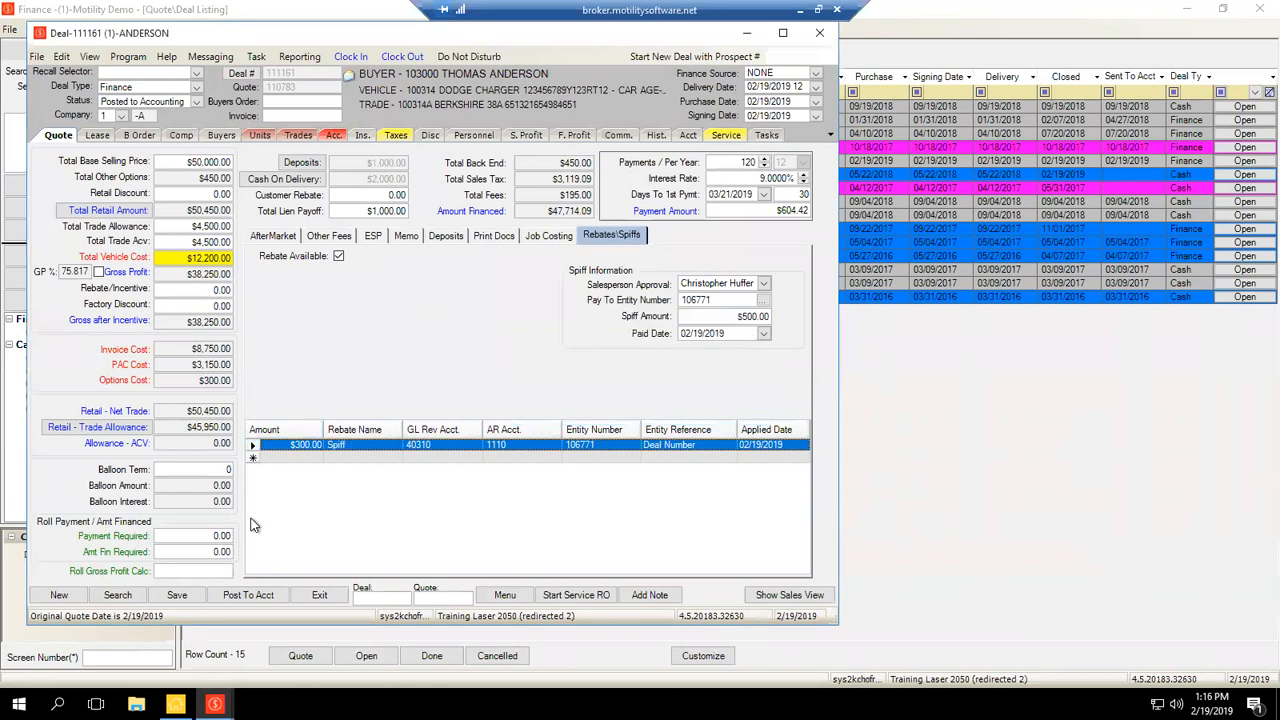
key(Delete)
key(Return)
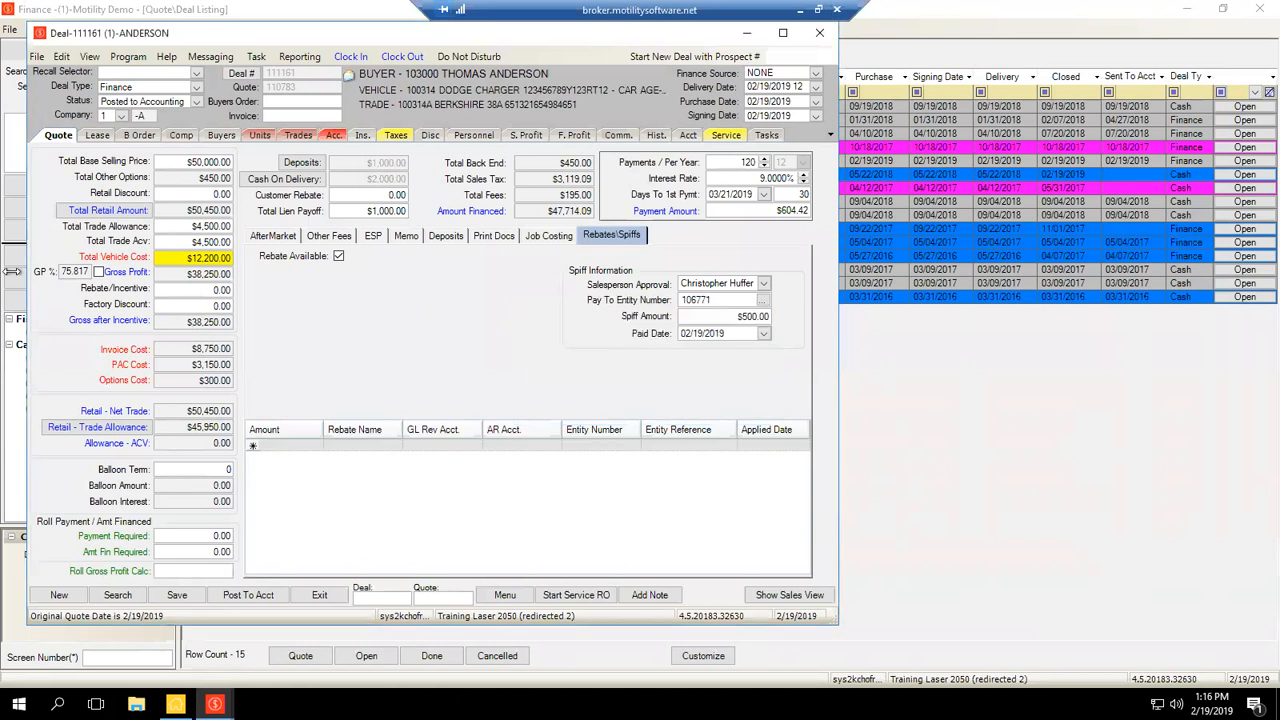
Check the gross after incentive and the sales profit figures, and add a new rebate line with an amount of $300.00.
click(197, 321)
click(193, 321)
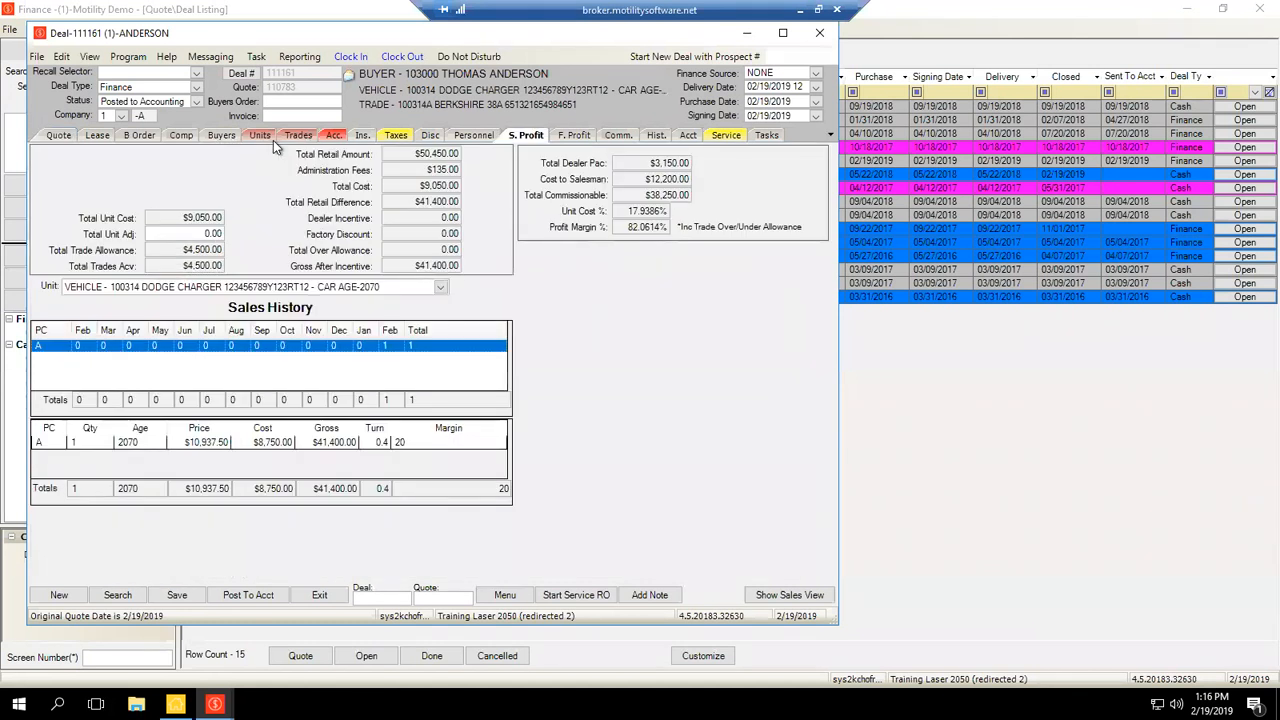
click(62, 136)
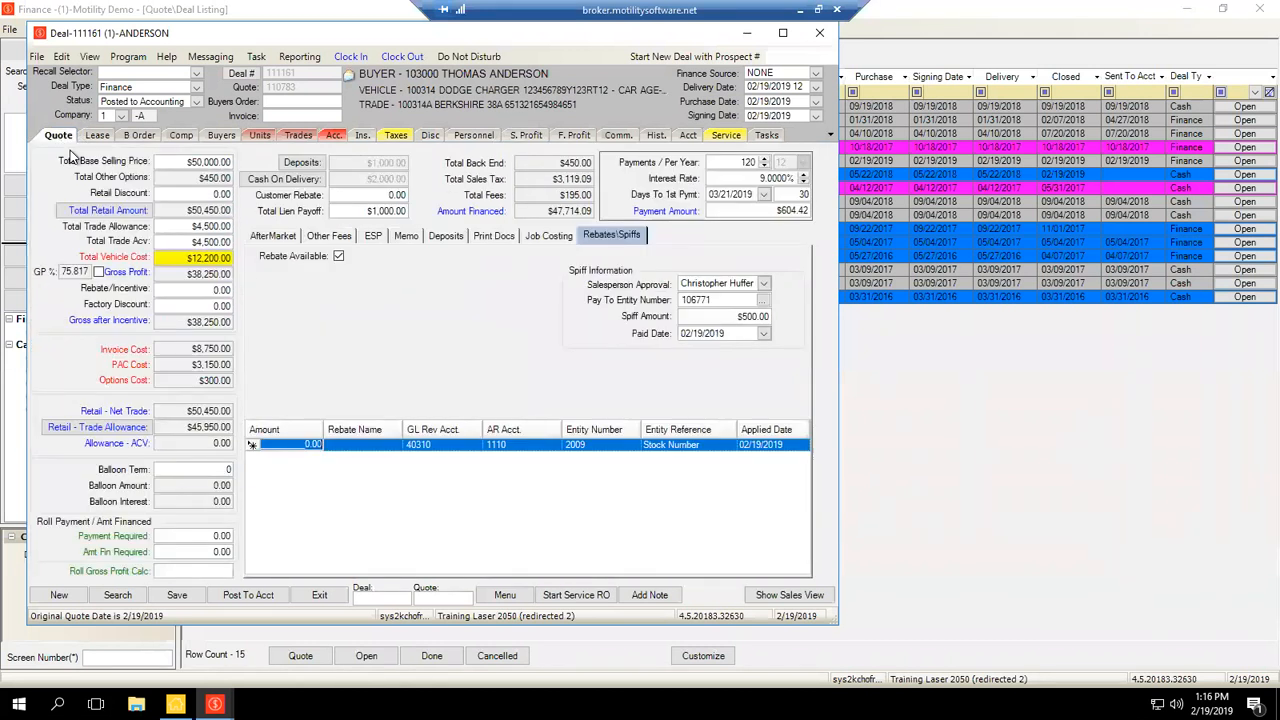
text(300)
key(Tab)
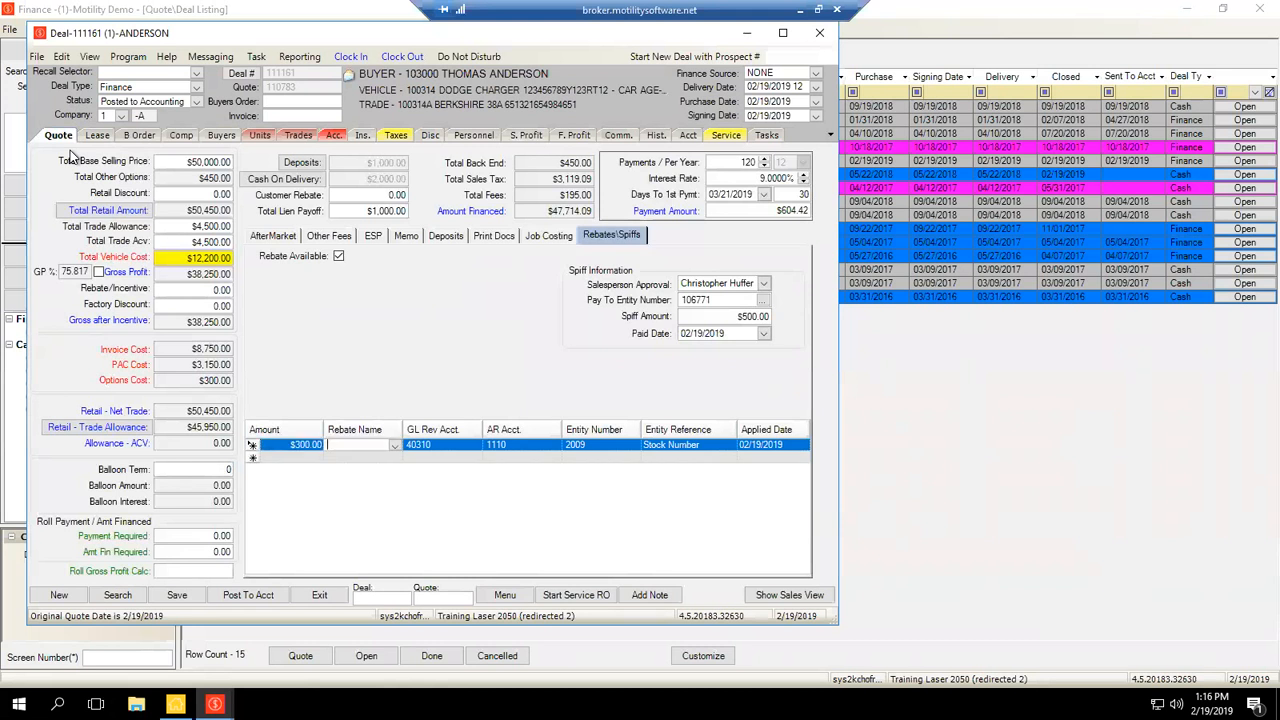
Check the Dealer Incentive in the sales profit figures and save the deal with its new $300.00 line.
click(526, 135)
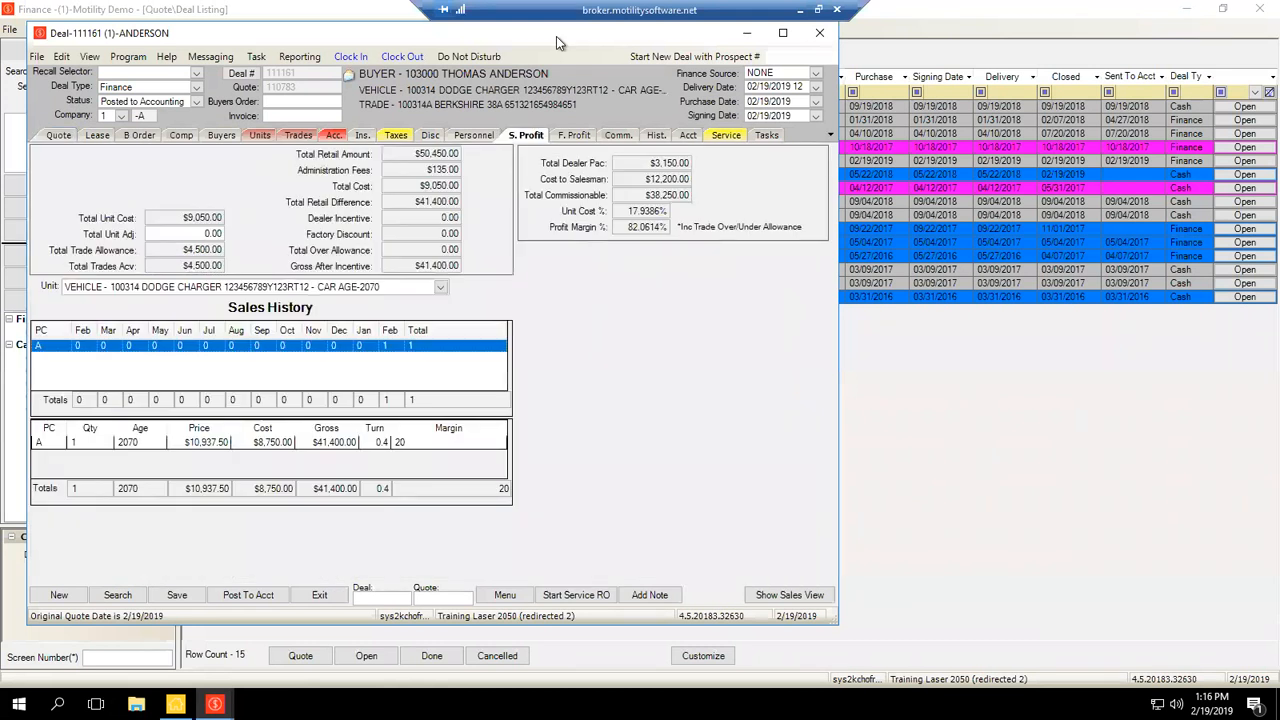
key(Tab)
key(Tab)
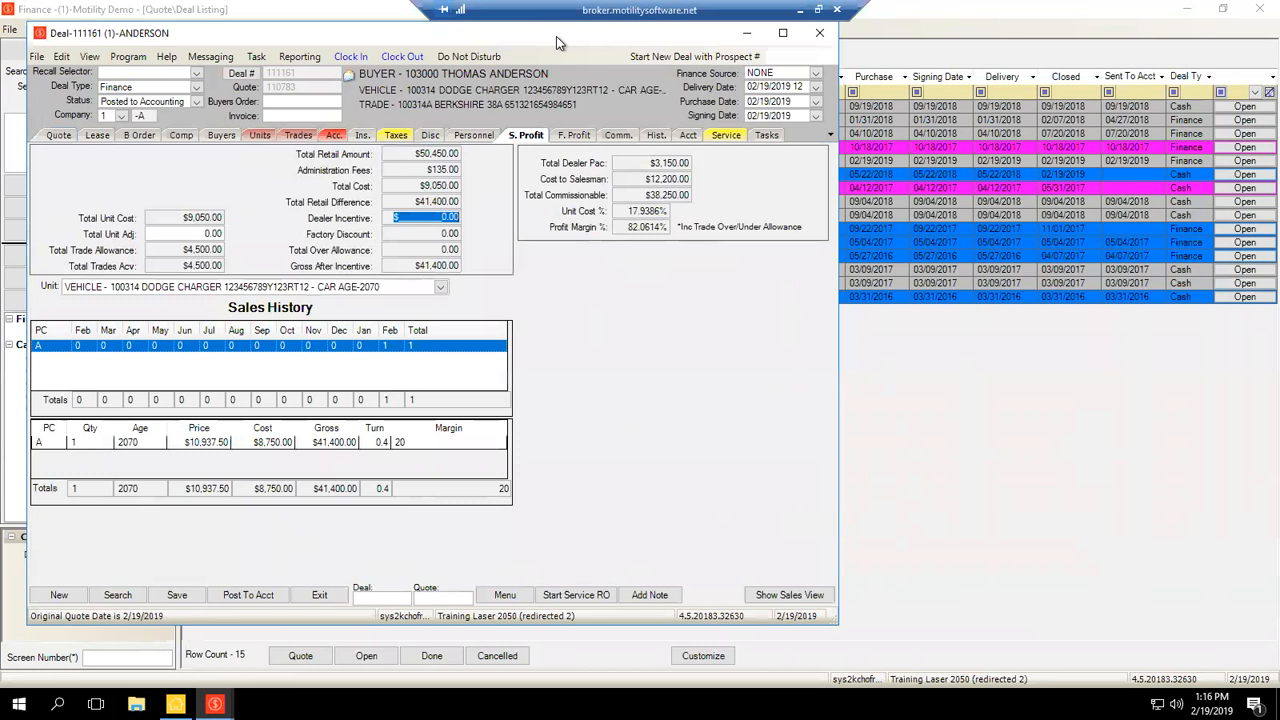
click(176, 597)
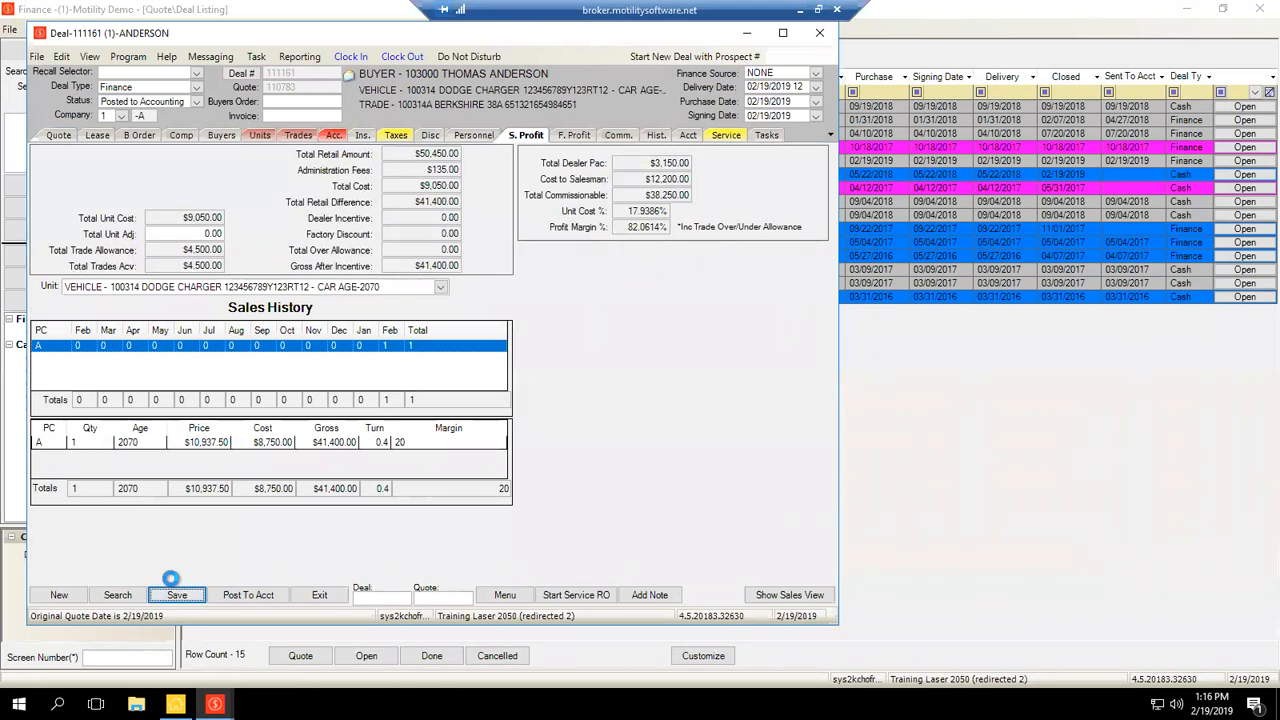
click(49, 135)
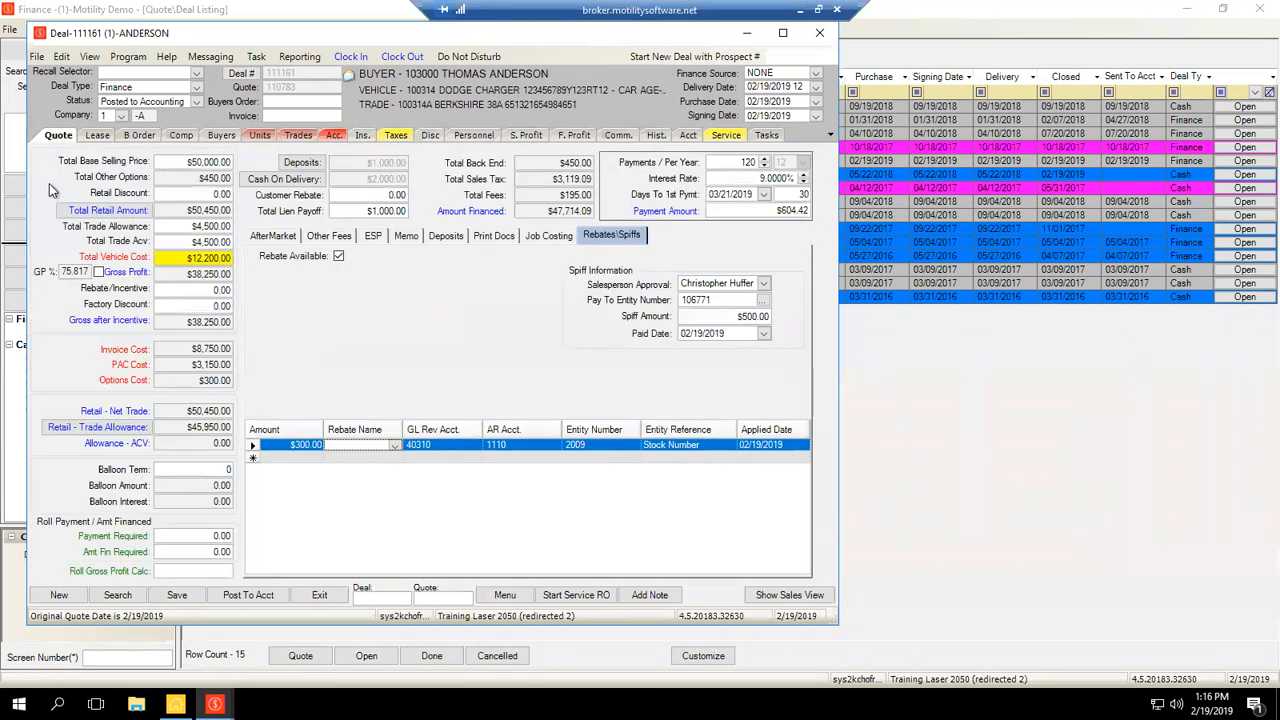
Set the deal's Factory Discount to $300.00 and check the gross after incentive.
key(Tab)
key(Tab)
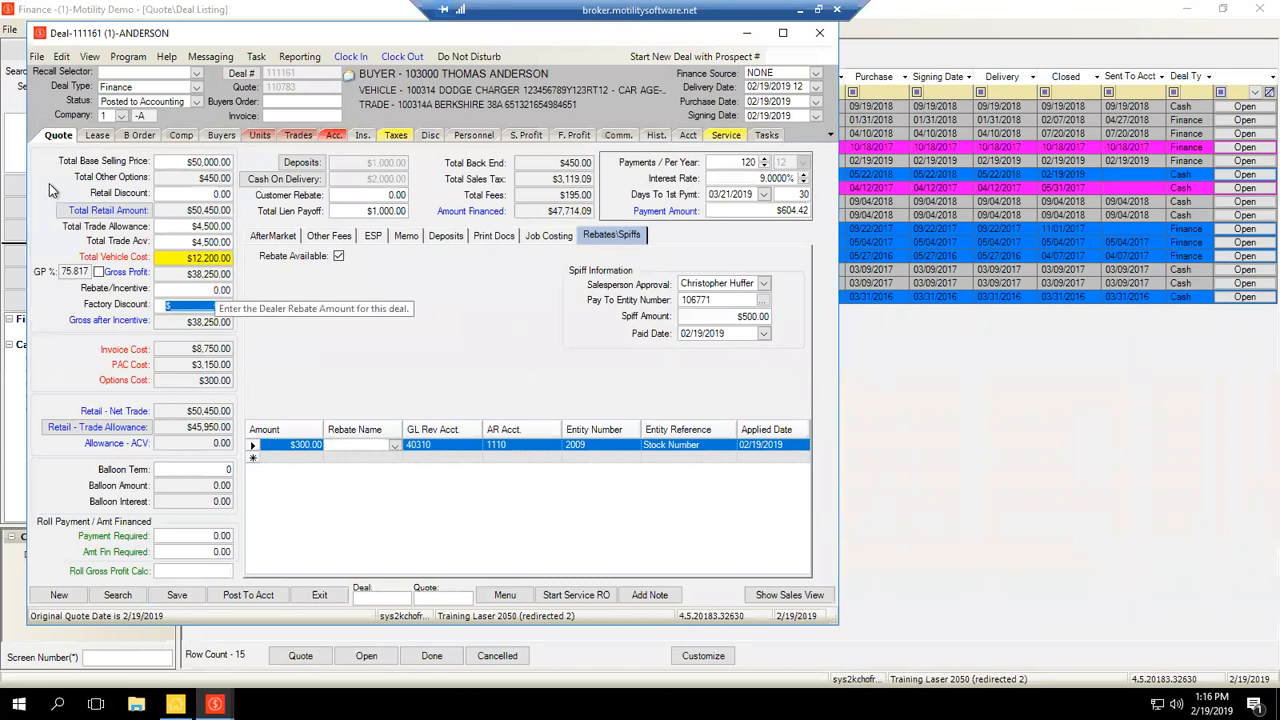
text(300)
key(Tab)
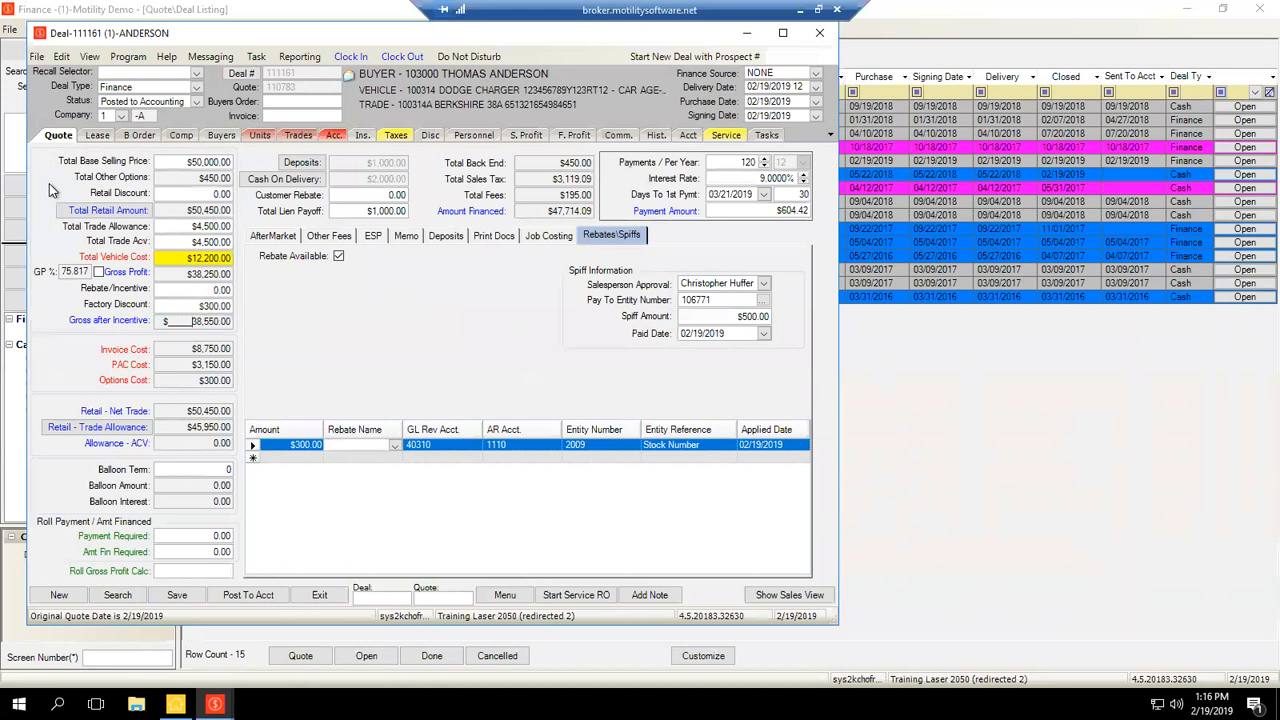
key(shift+Tab)
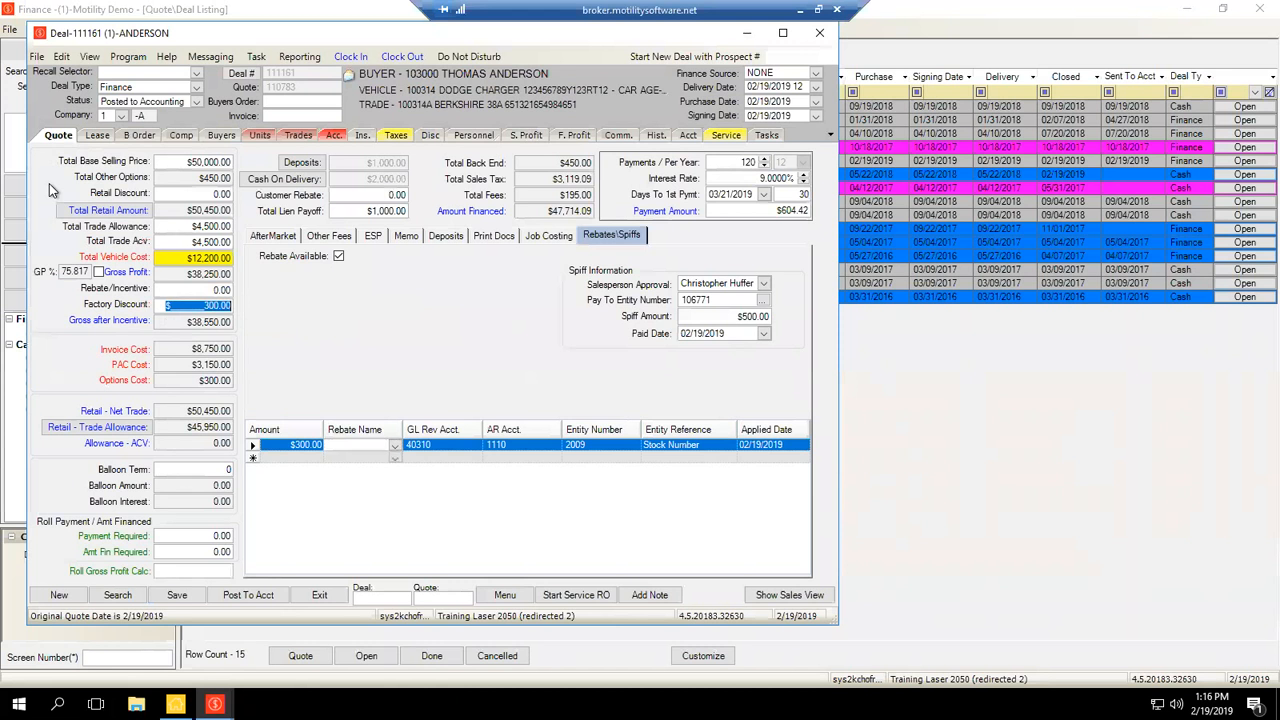
key(Tab)
key(Left)
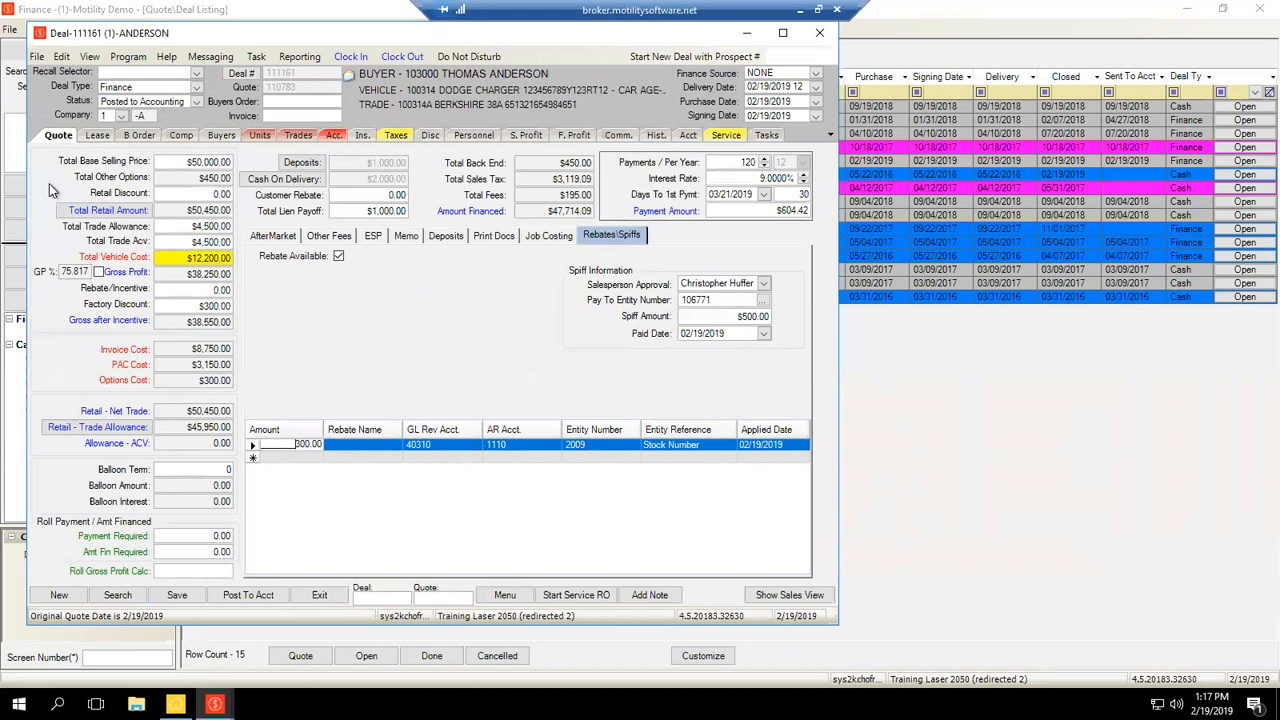
Check the Dealer Incentive and Factory Discount in the deal's sales profit figures.
click(526, 135)
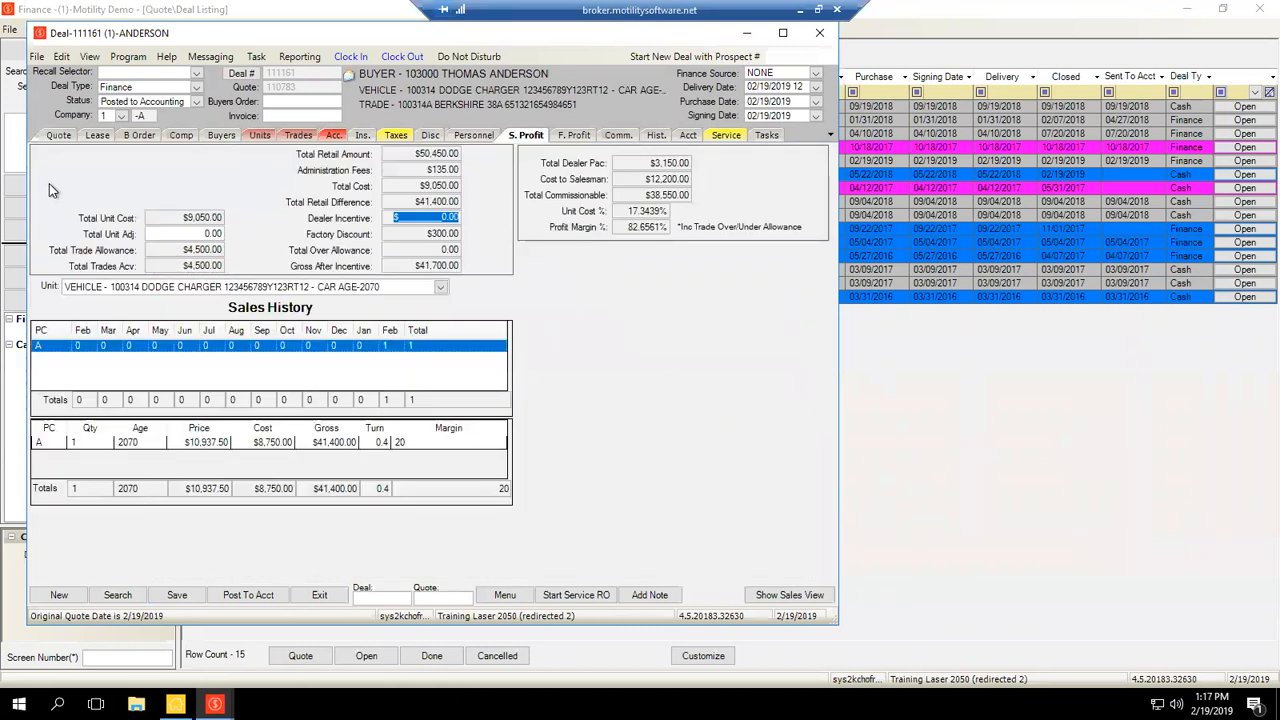
key(Tab)
click(432, 233)
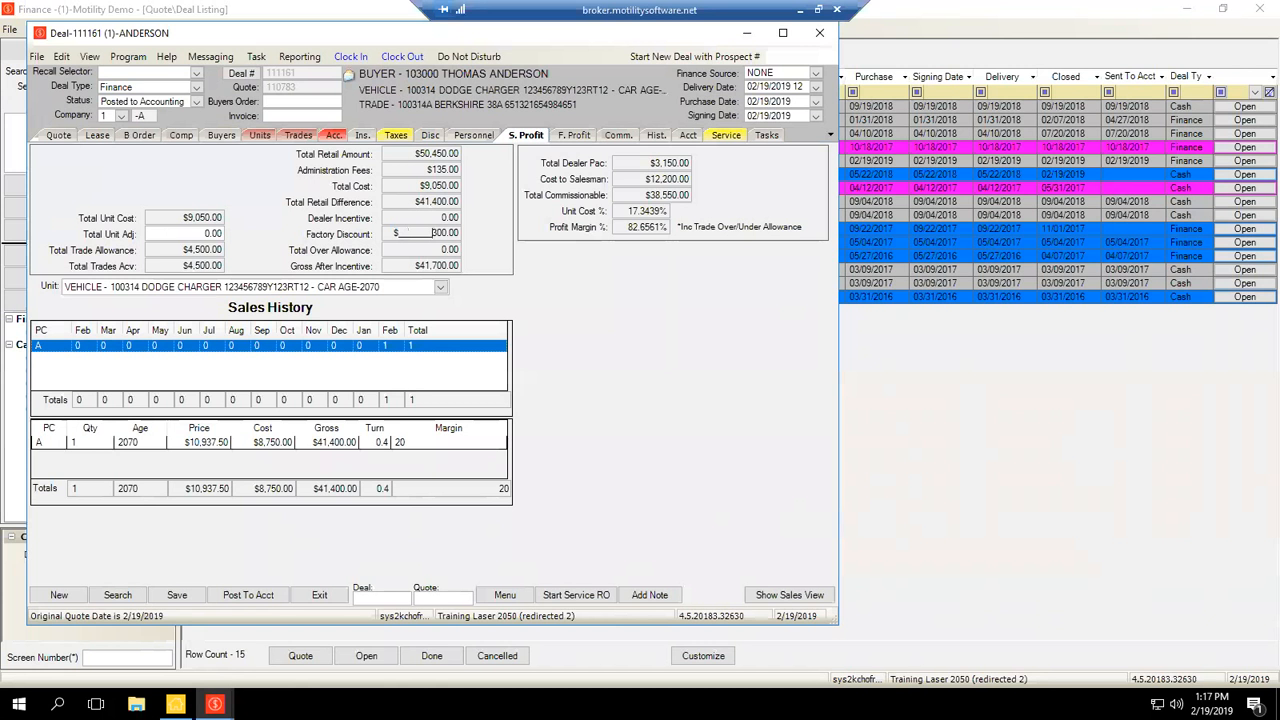
Return to the deal's quote figures and review the Rebate/Incentive field and the rebate line's name and account fields.
click(60, 137)
key(Tab)
key(Tab)
key(Tab)
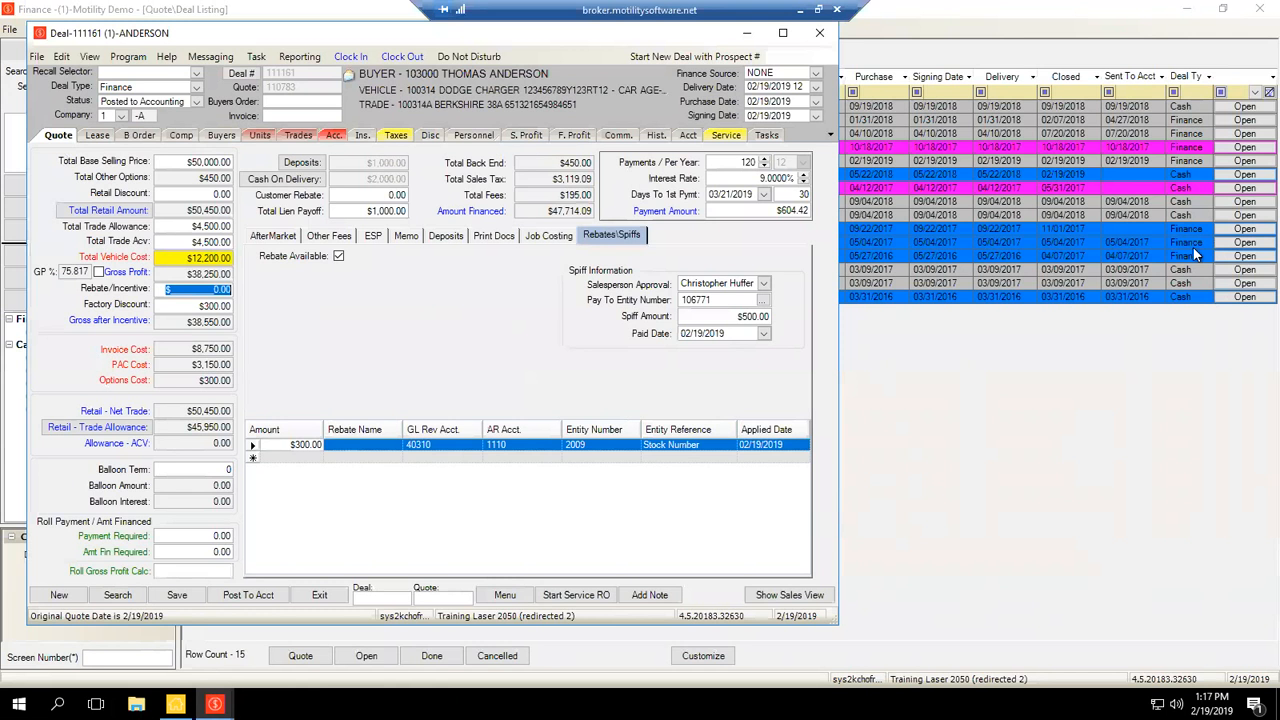
click(364, 445)
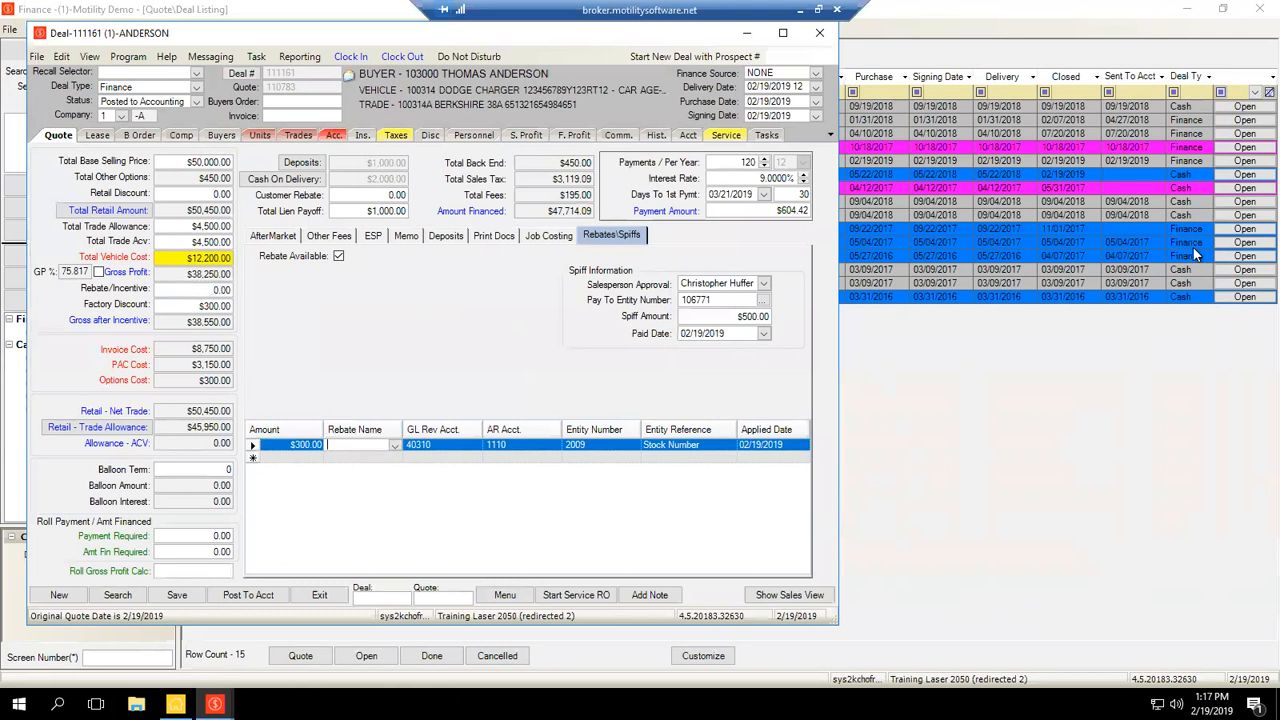
key(Tab)
key(Tab)
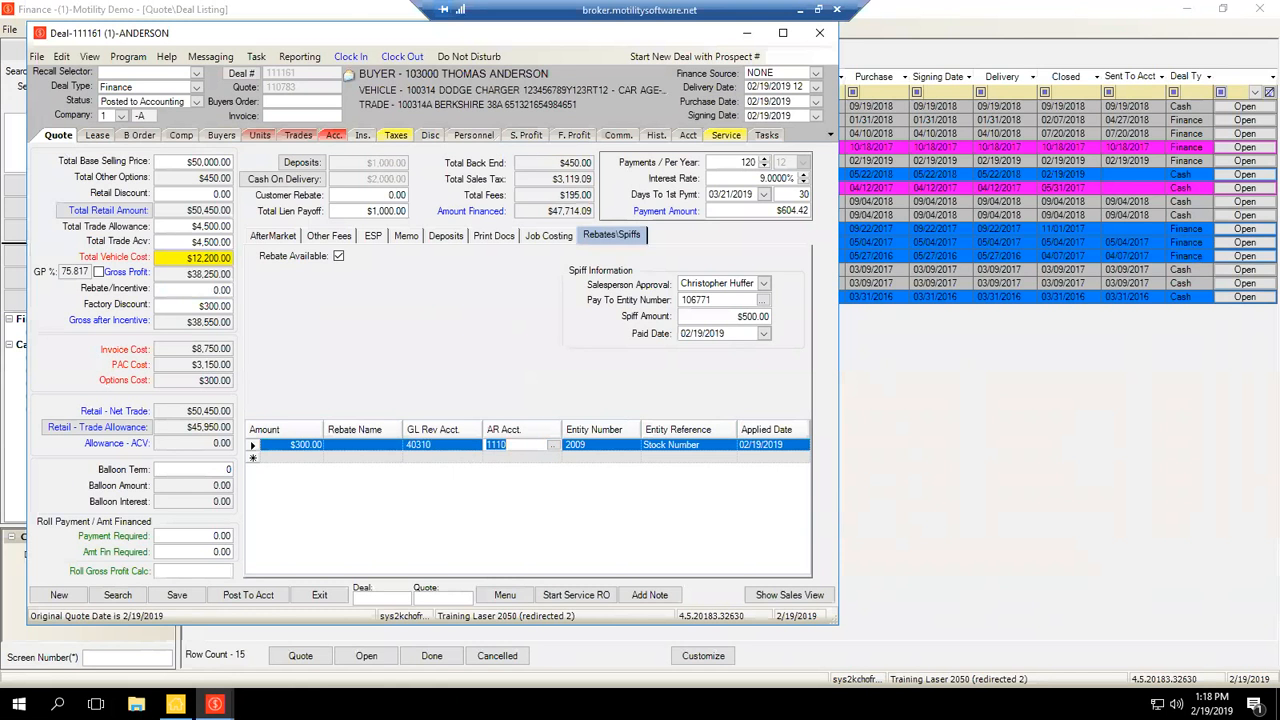
Close the deal without saving its changes.
click(40, 33)
click(72, 149)
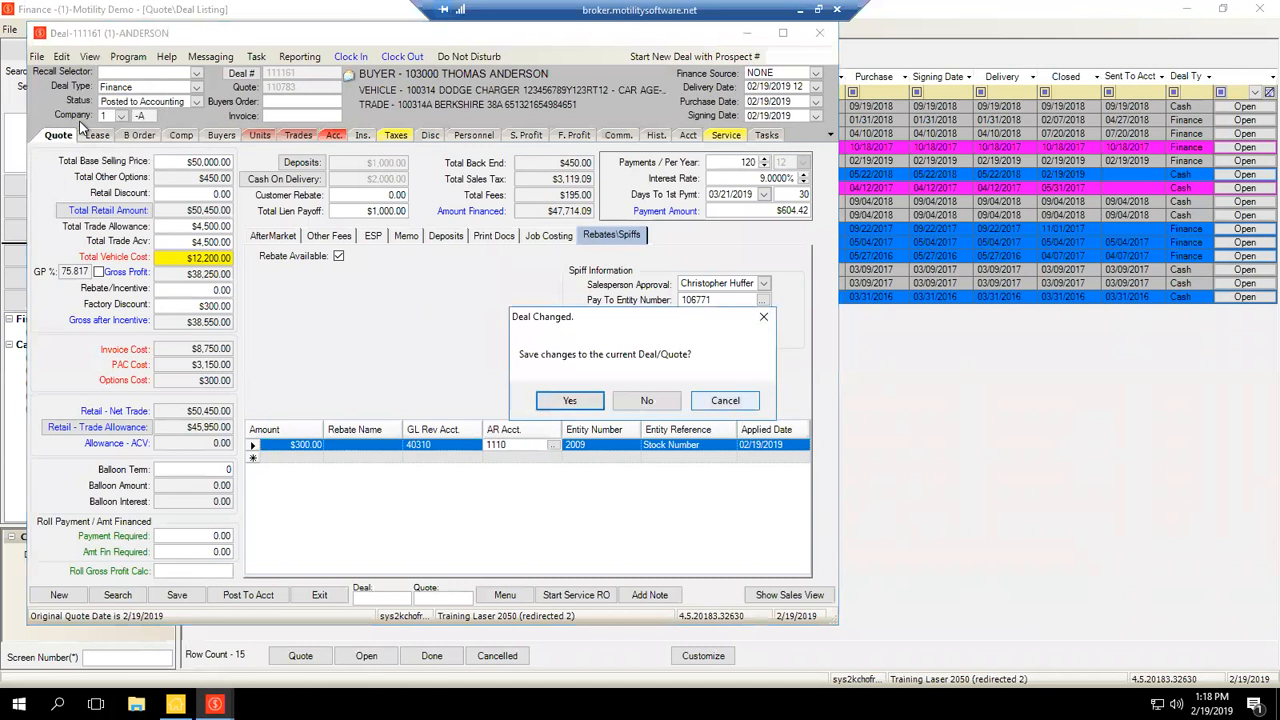
click(646, 400)
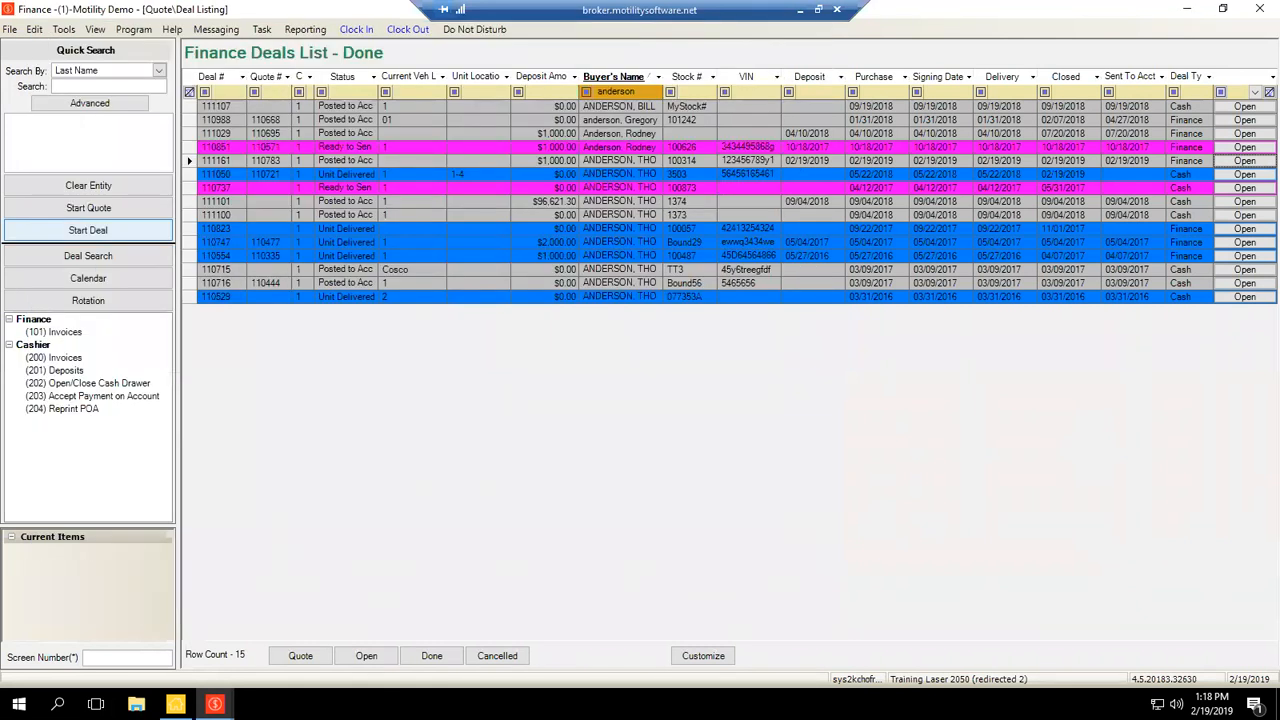
Open Unit Inventory for A-Training Demo 1 and add a new unit using the next stock number in the list.
click(175, 704)
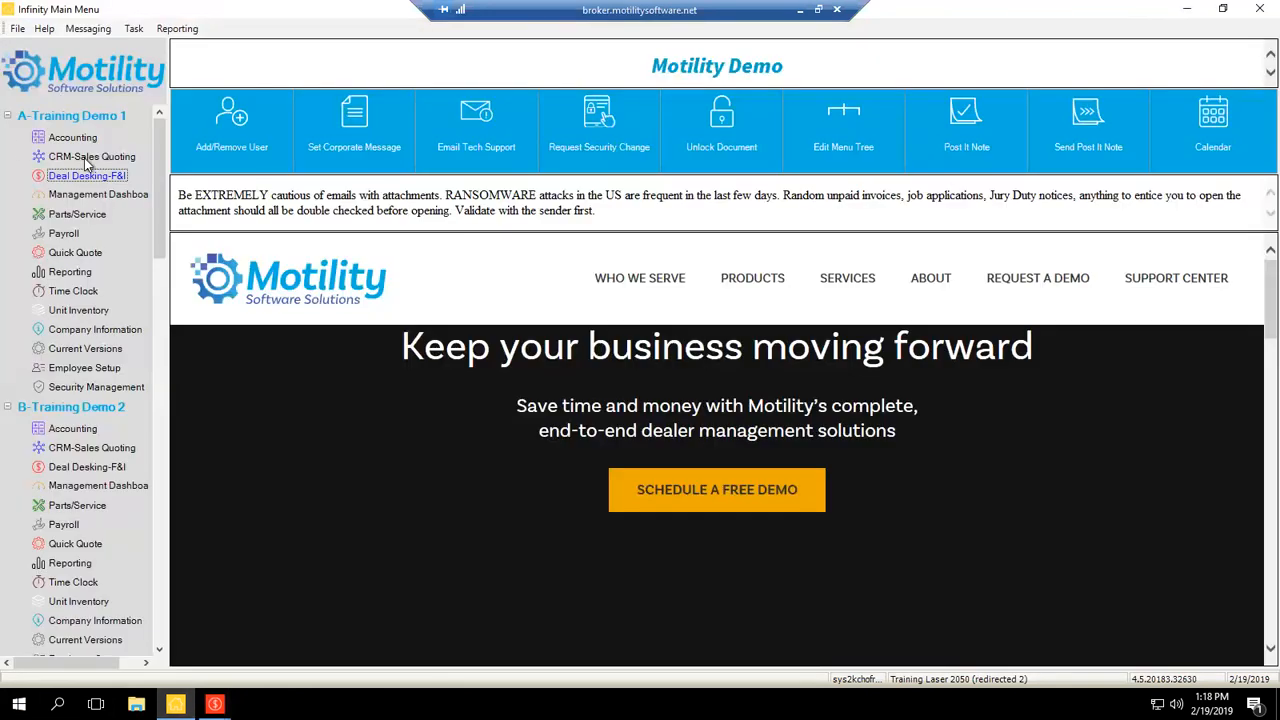
double_click(78, 310)
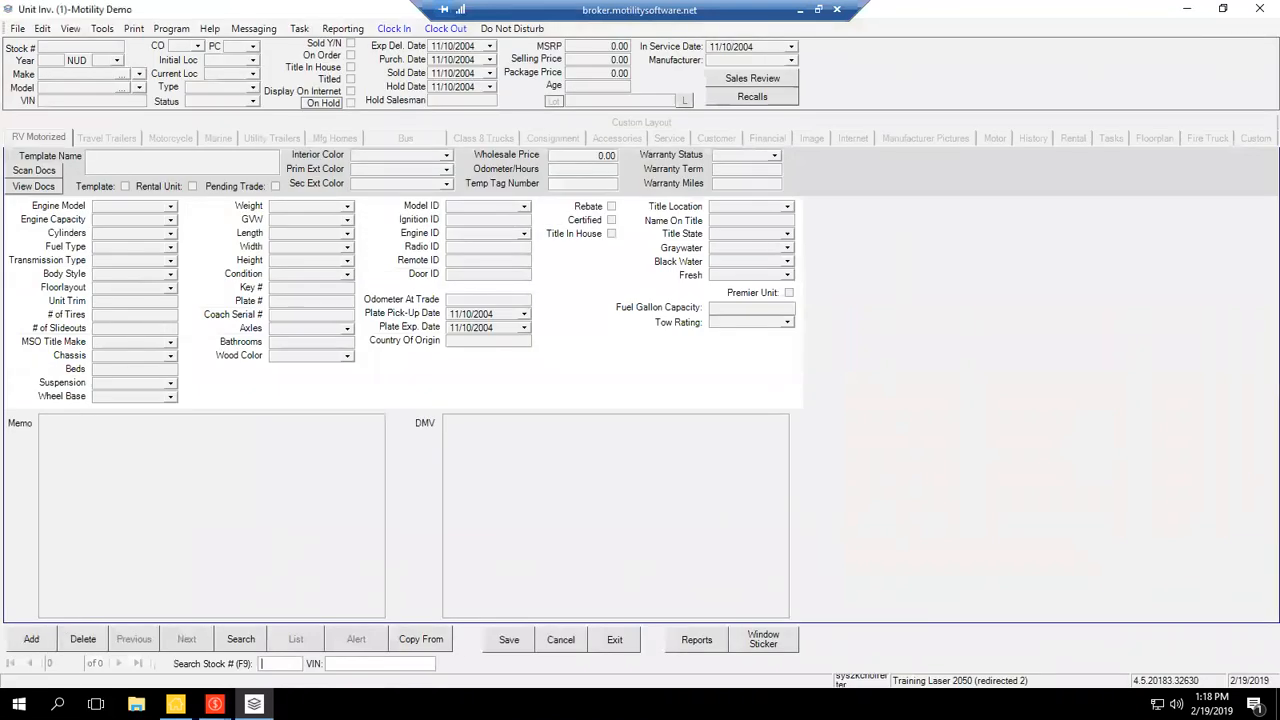
click(32, 638)
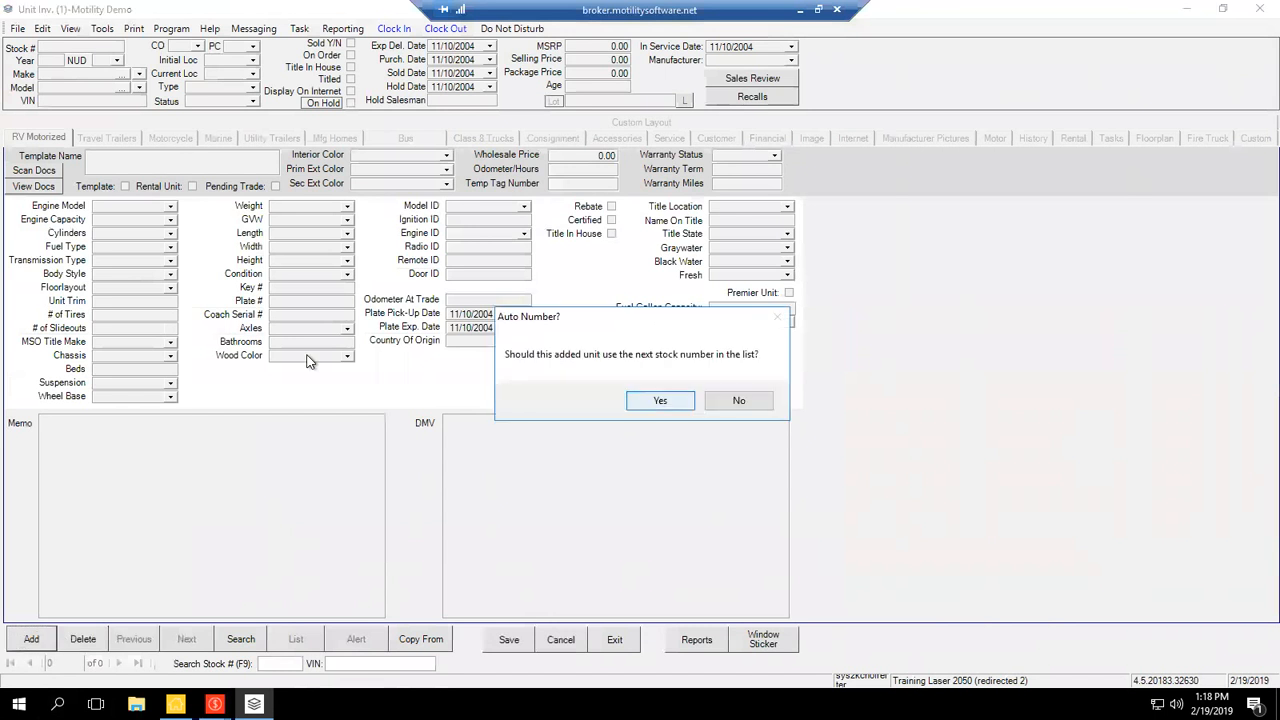
click(660, 400)
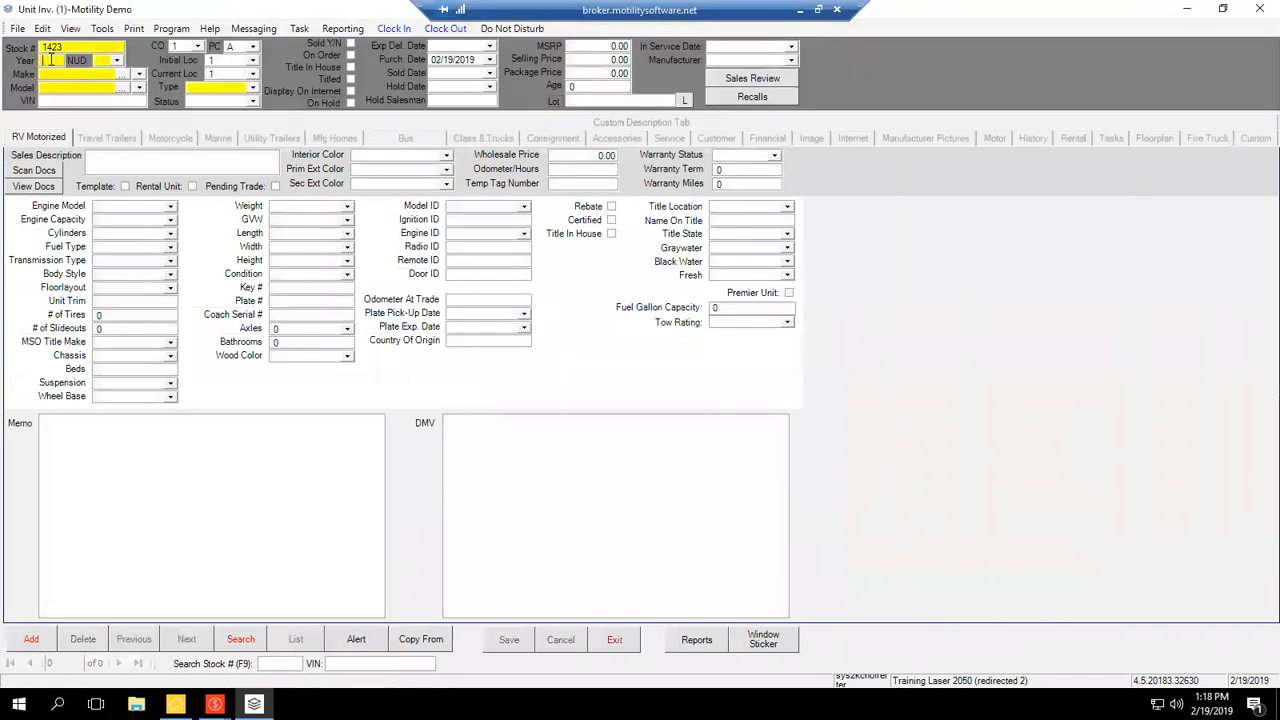
Fill in the new unit with year 10, NUD N, make CEDAR CREEK, model DAYDREAMER and type 5W, and save it.
text(10)
key(Tab)
text(N)
text(U)
key(Tab)
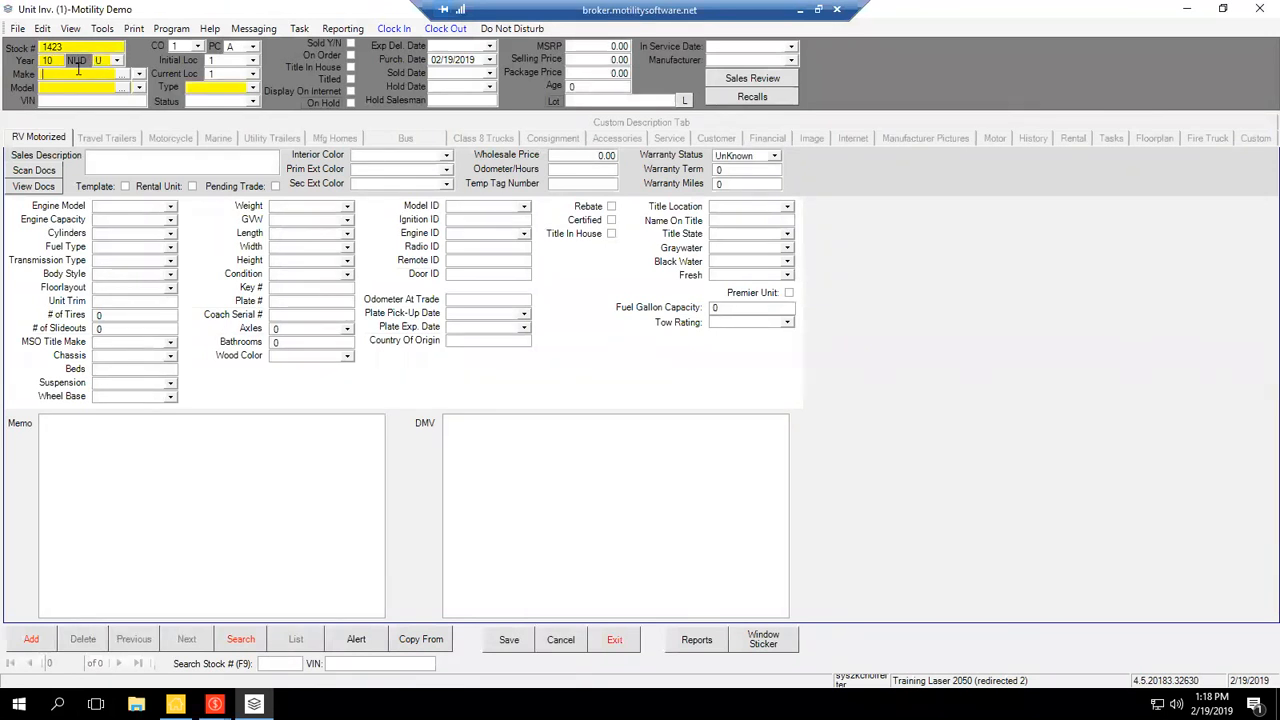
click(139, 75)
click(118, 195)
click(138, 88)
click(111, 131)
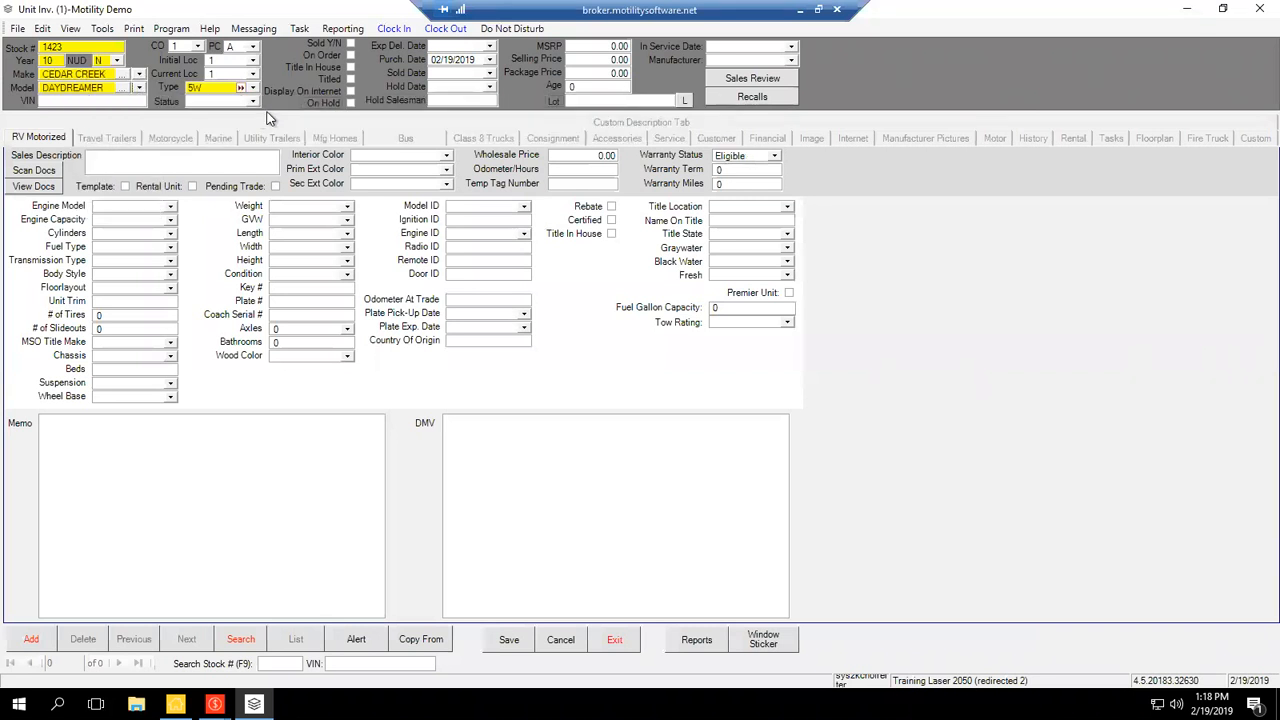
click(205, 102)
click(370, 86)
click(509, 639)
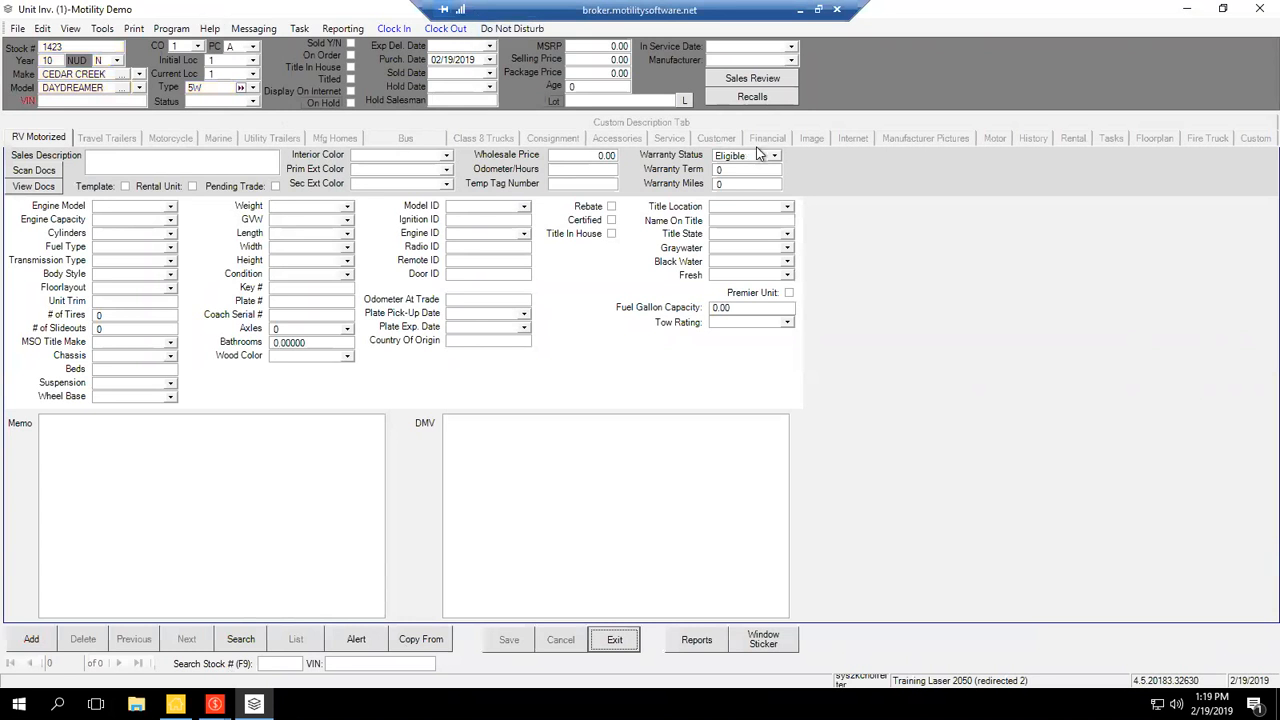
Mark the unit as a consignment in its financial details.
click(767, 140)
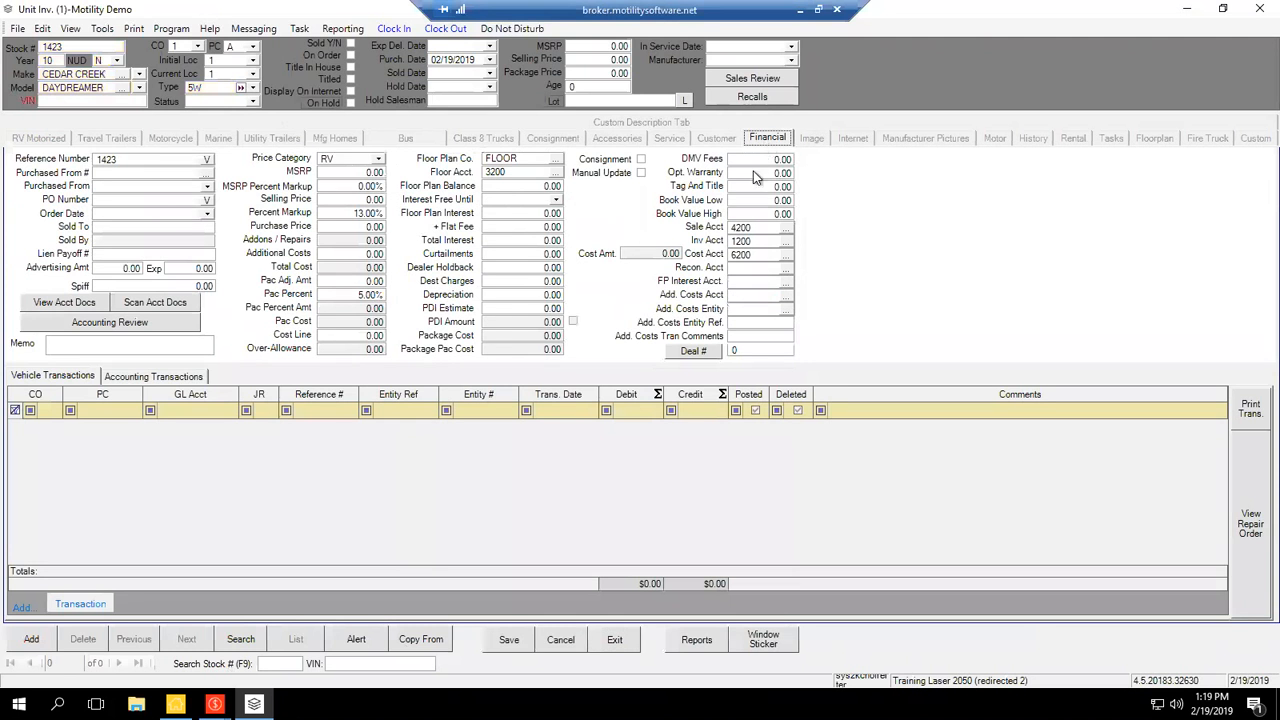
click(641, 159)
click(745, 172)
key(Tab)
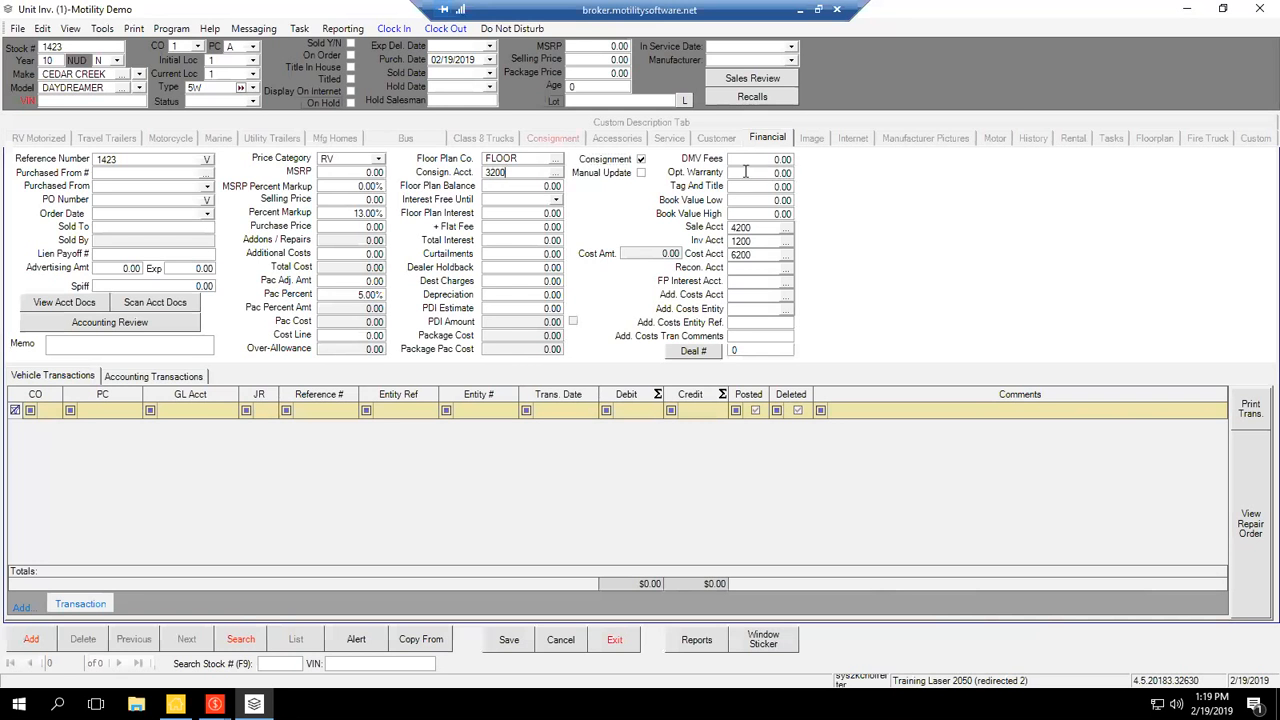
Examine the unit's Consign. Acct. field.
key(shift+Home)
key(End)
key(shift+Home)
key(End)
key(shift+Home)
key(End)
key(shift+Home)
key(End)
key(shift+Home)
Filter the GL accounts by account type AP and assign account 2100 Accounts Payable as the unit's consignment account.
click(556, 173)
key(Return)
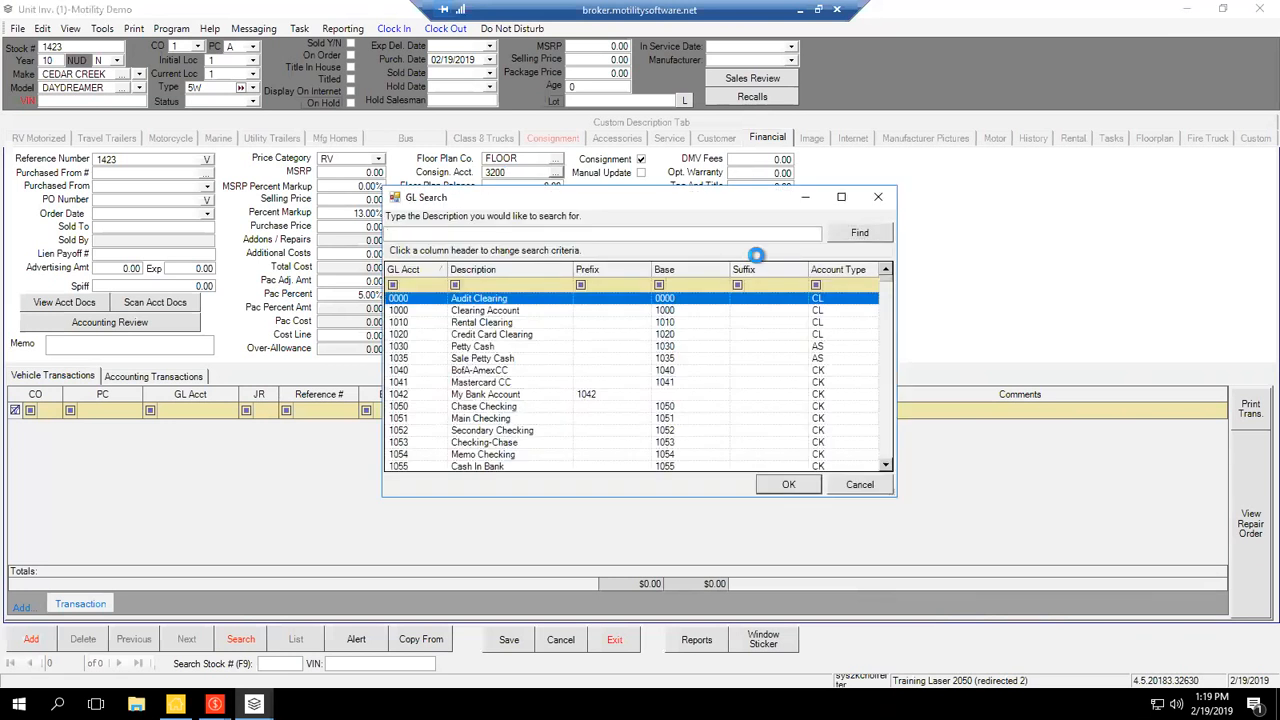
click(830, 285)
text(ap)
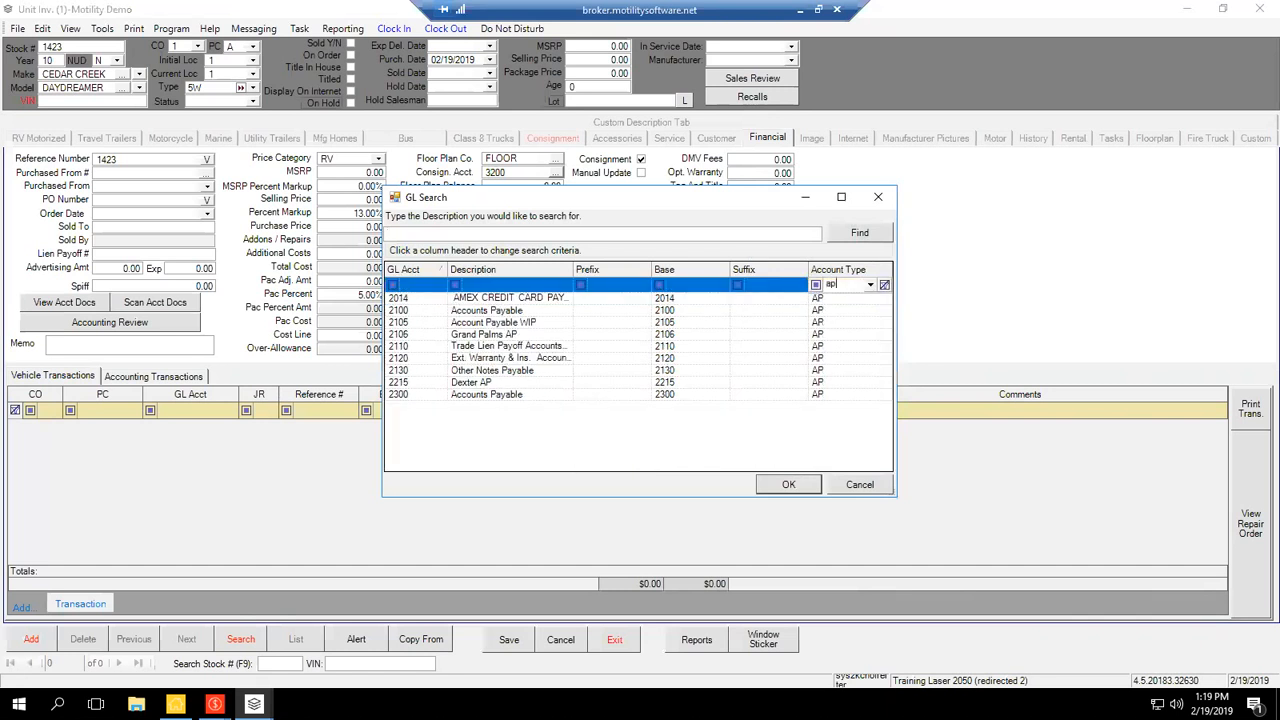
click(820, 310)
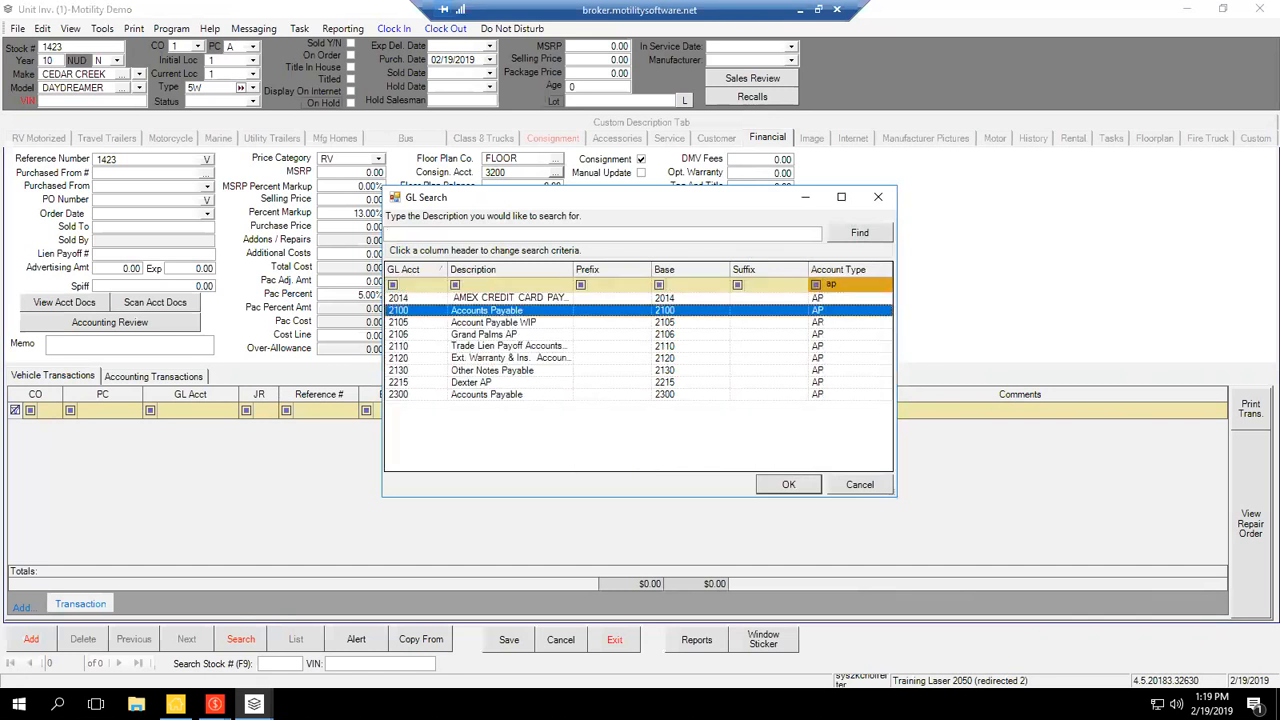
click(768, 484)
Set the unit's Floor Plan Balance and Purchase Price to $10,000.00 each and save the unit.
key(Tab)
key(Tab)
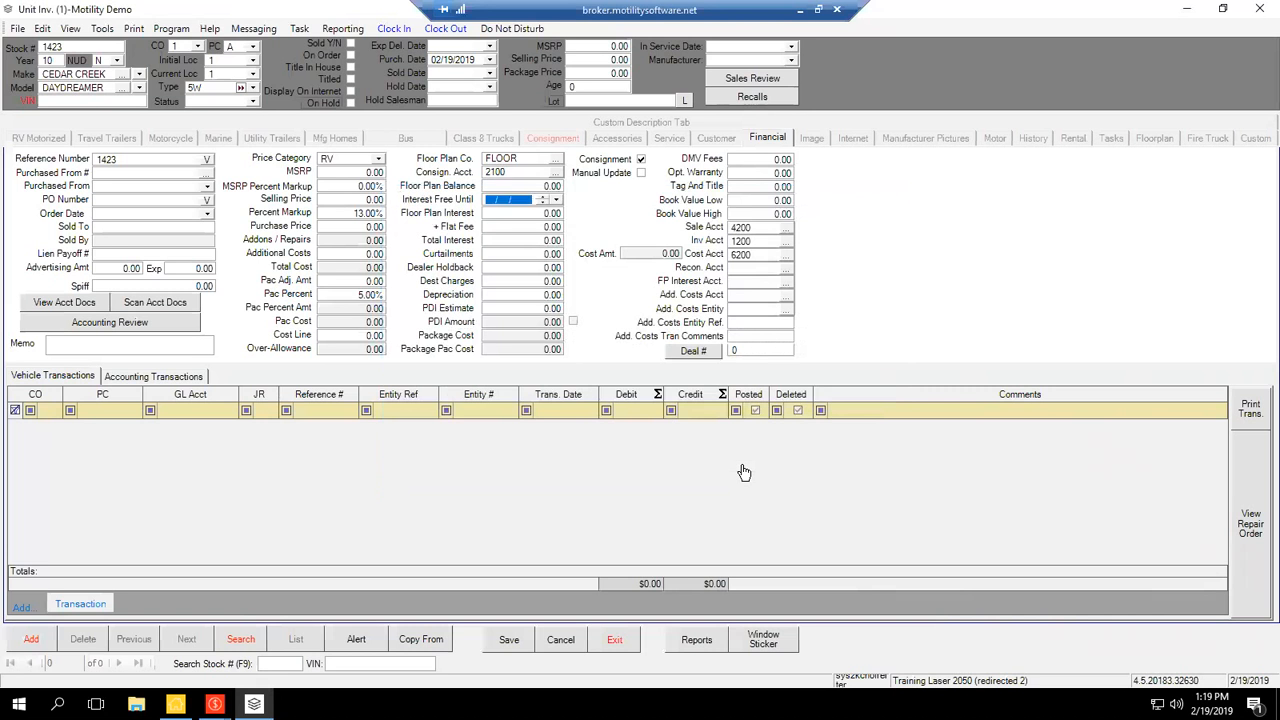
text(100000)
key(Tab)
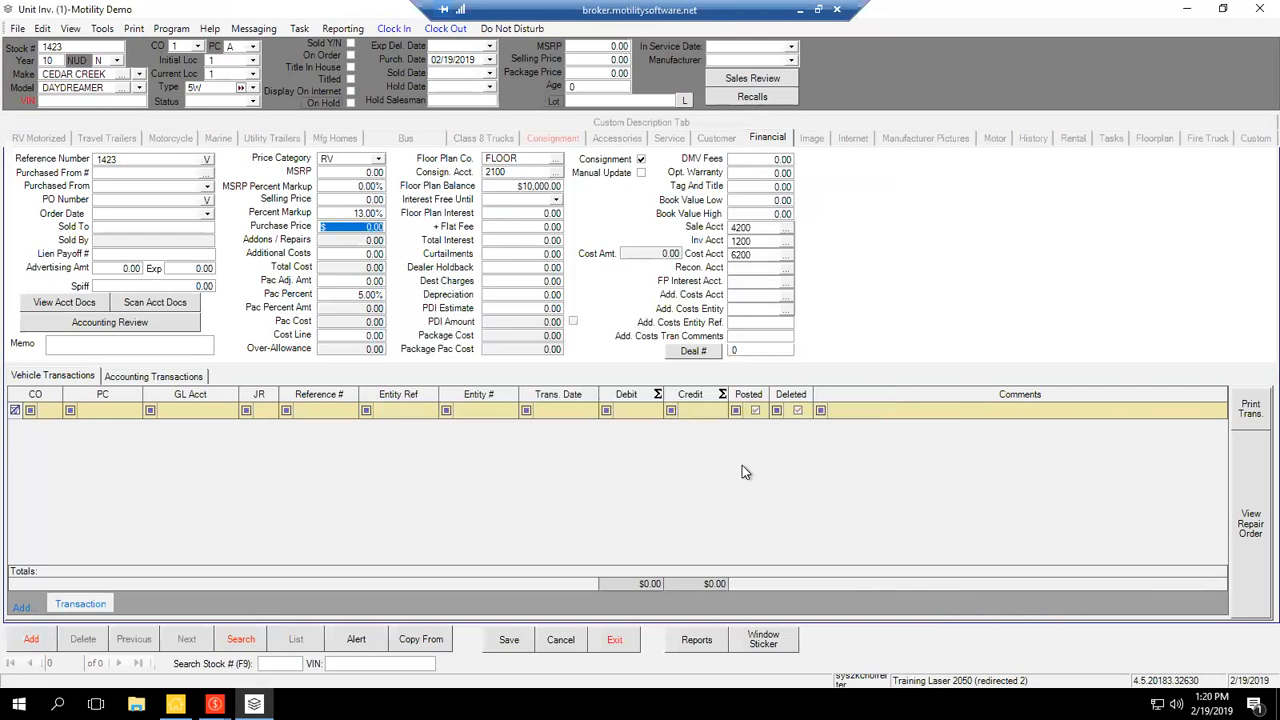
text(100000)
key(Tab)
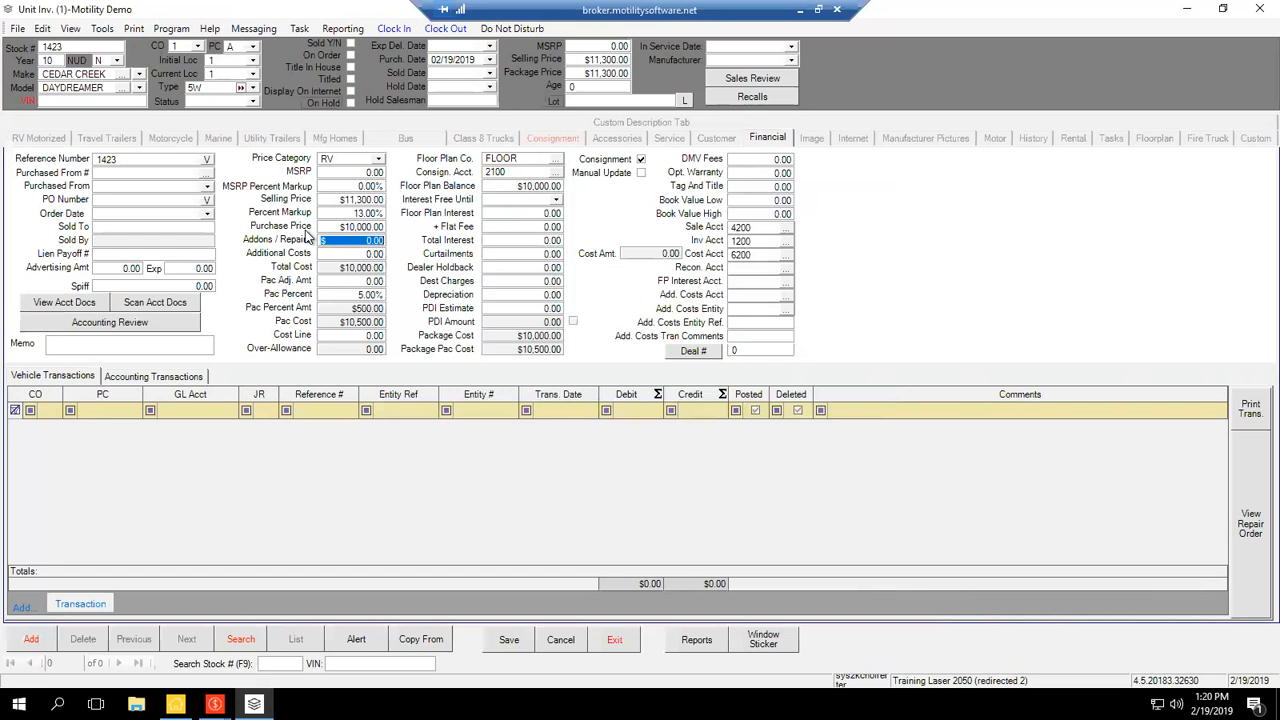
key(Tab)
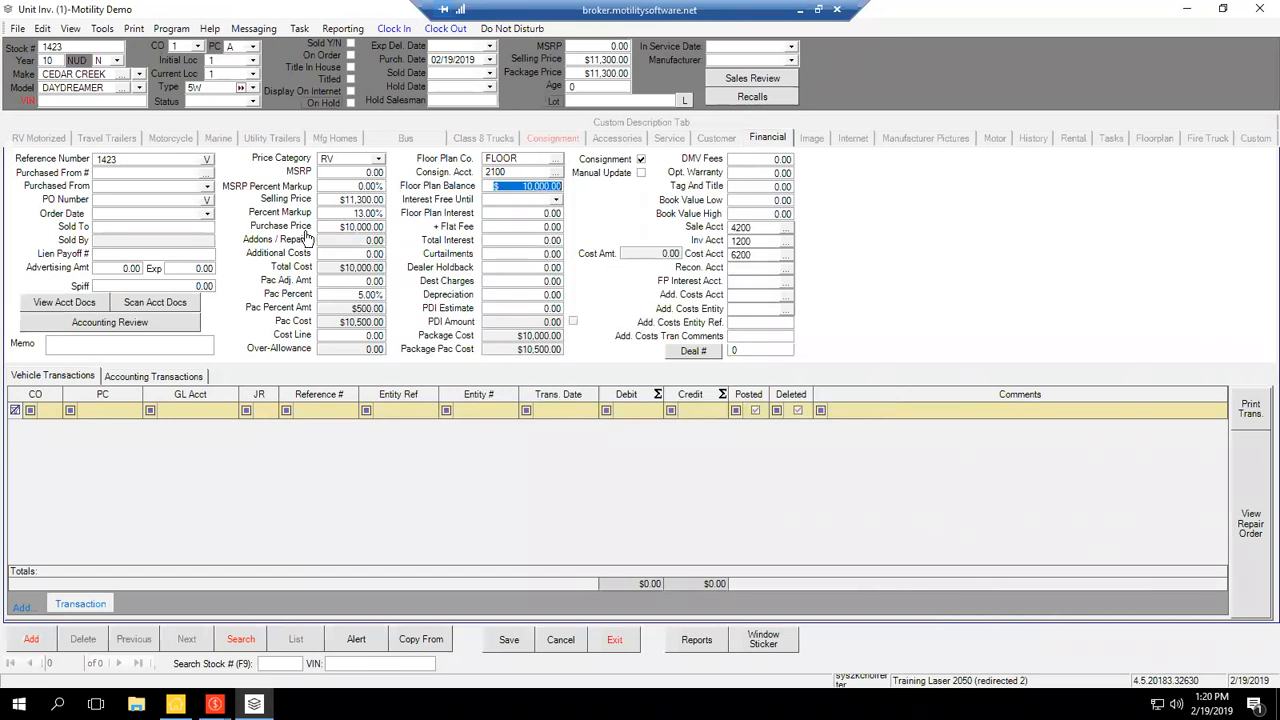
click(495, 639)
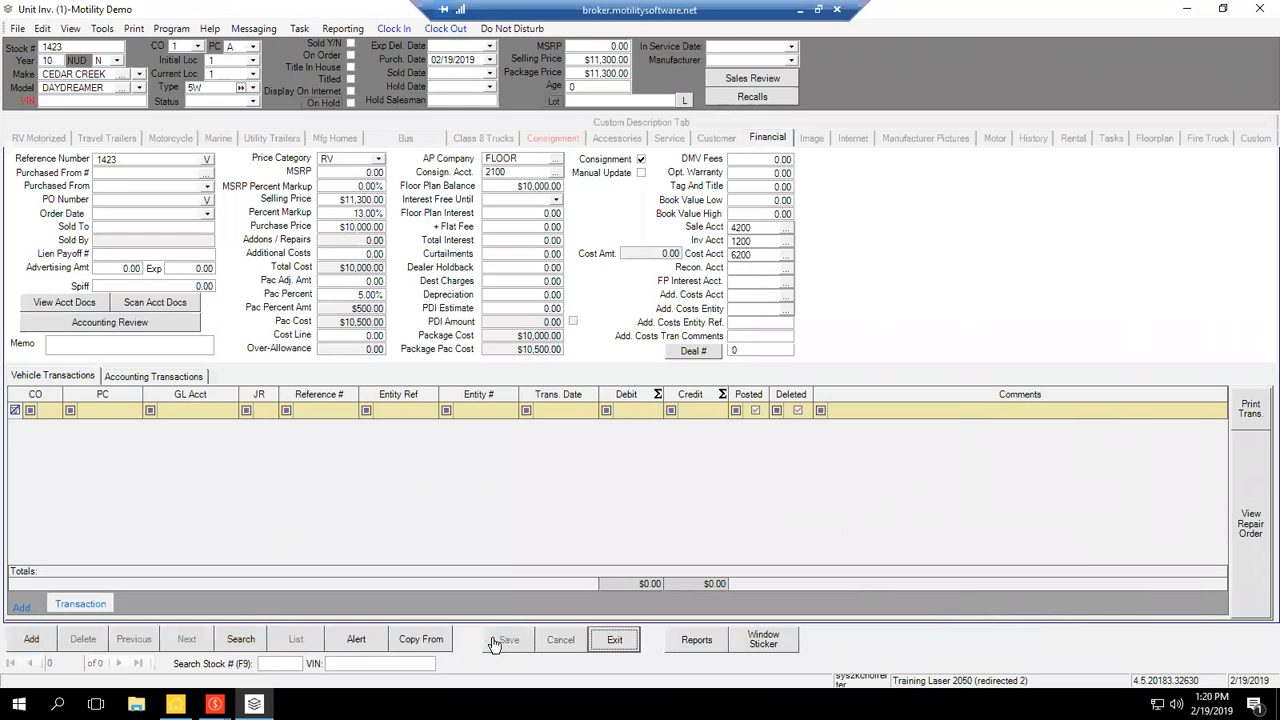
Search the entities by last name, assign the row 10 match as the unit's AP Company, and save the unit.
click(106, 578)
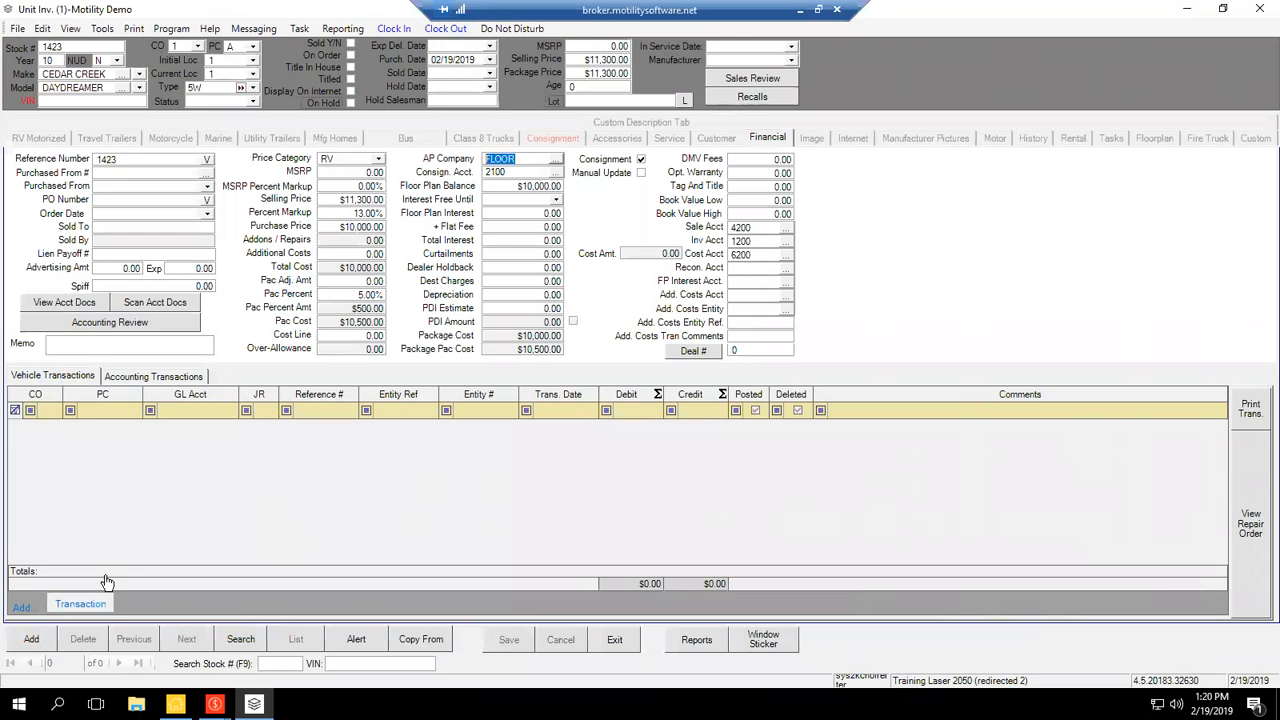
click(556, 159)
text(anders)
click(568, 230)
click(1003, 191)
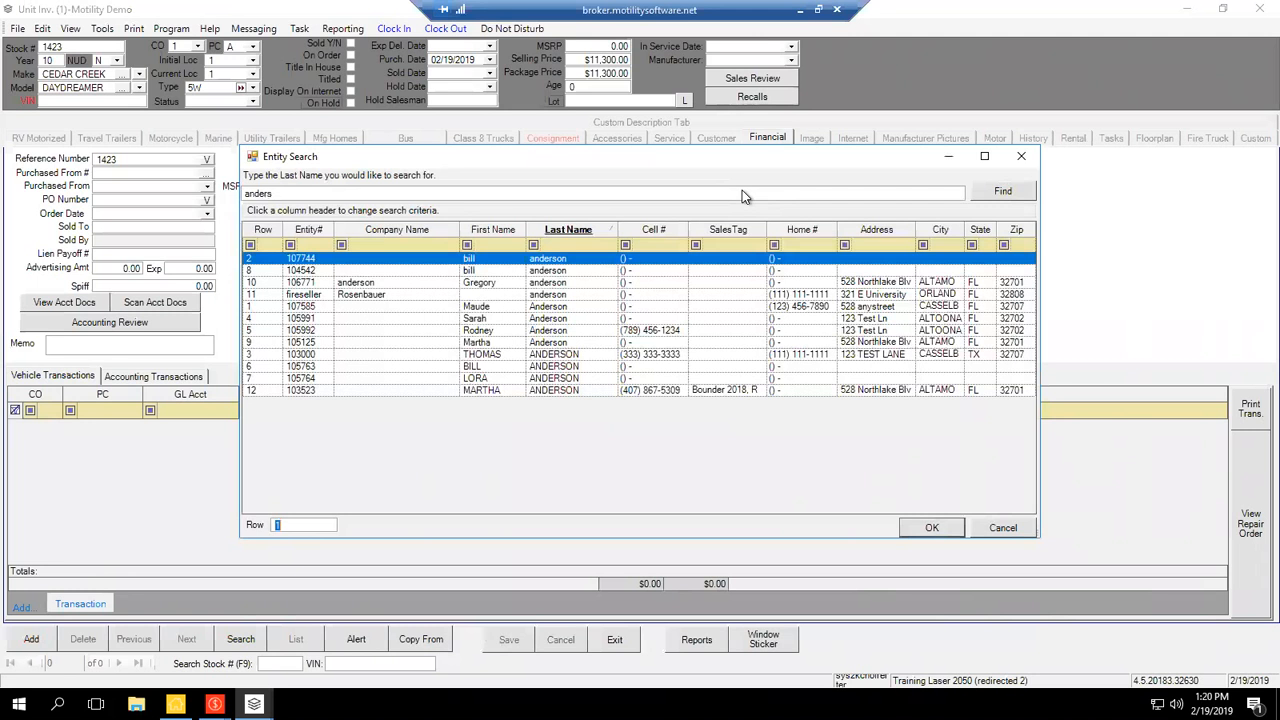
click(547, 282)
key(Return)
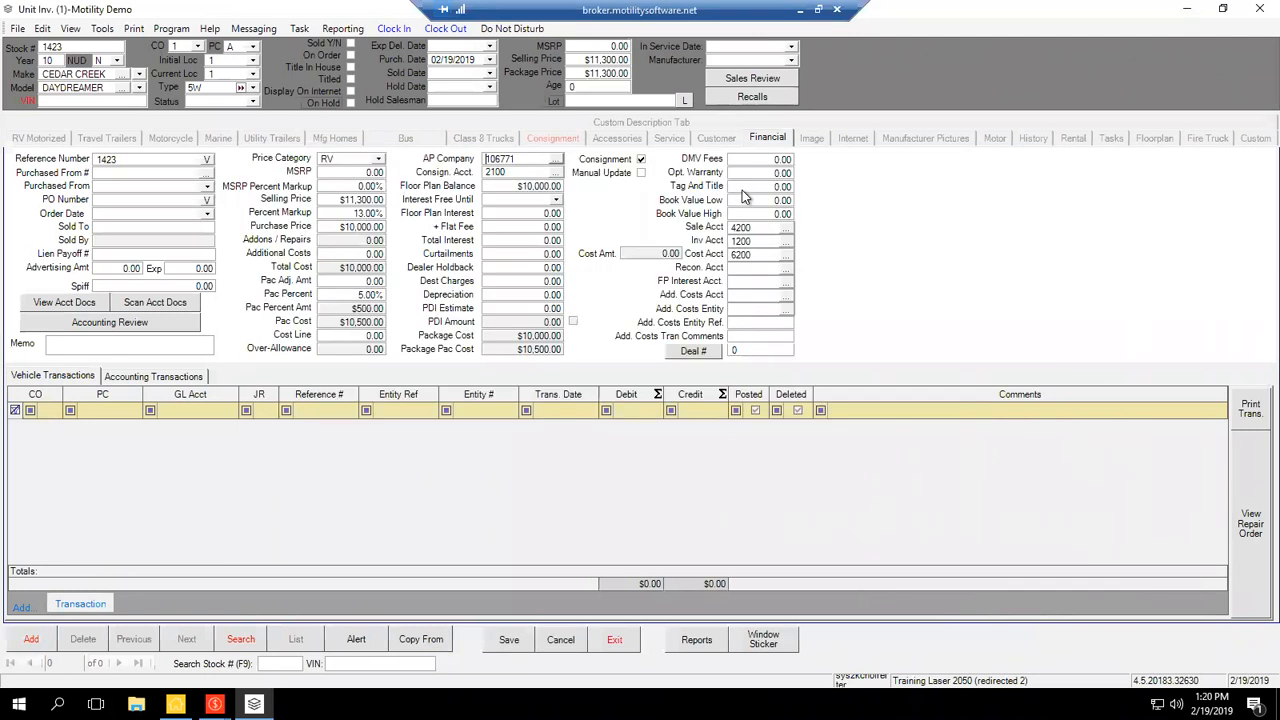
key(Tab)
click(512, 640)
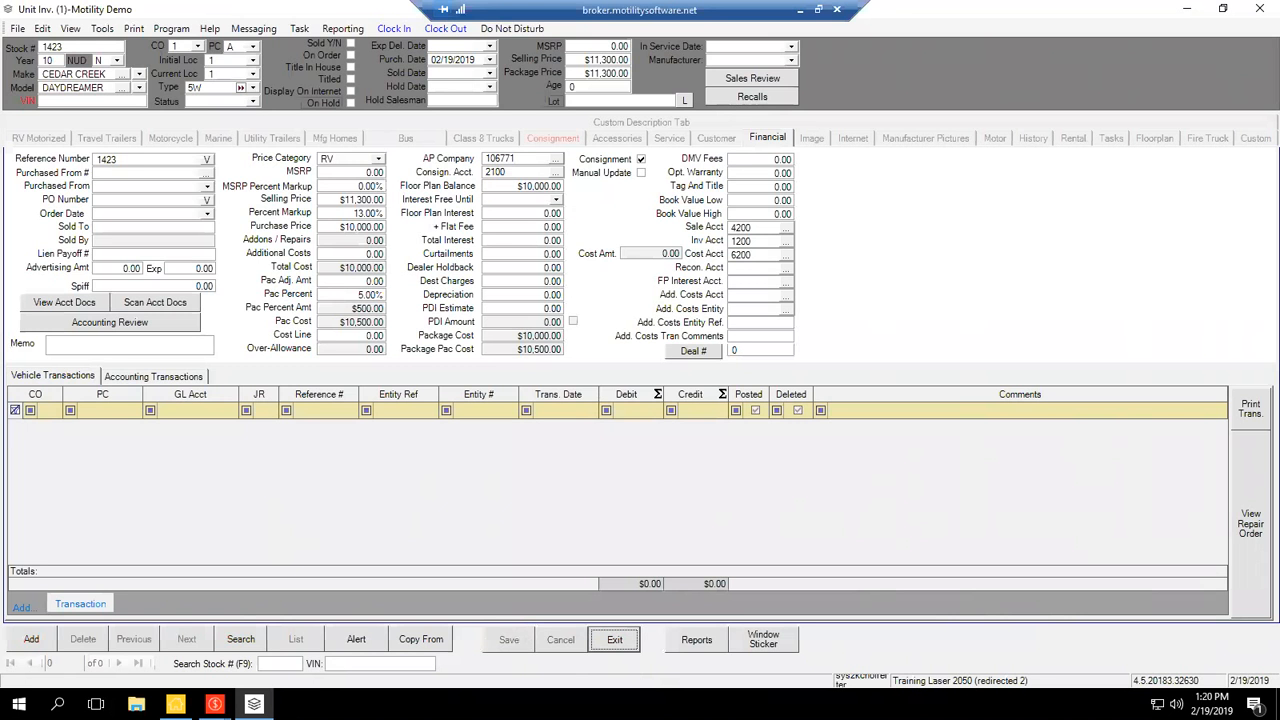
Review the consignment unit's AP Company, Consign. Acct., Selling Price and Floor Plan Balance fields.
double_click(500, 159)
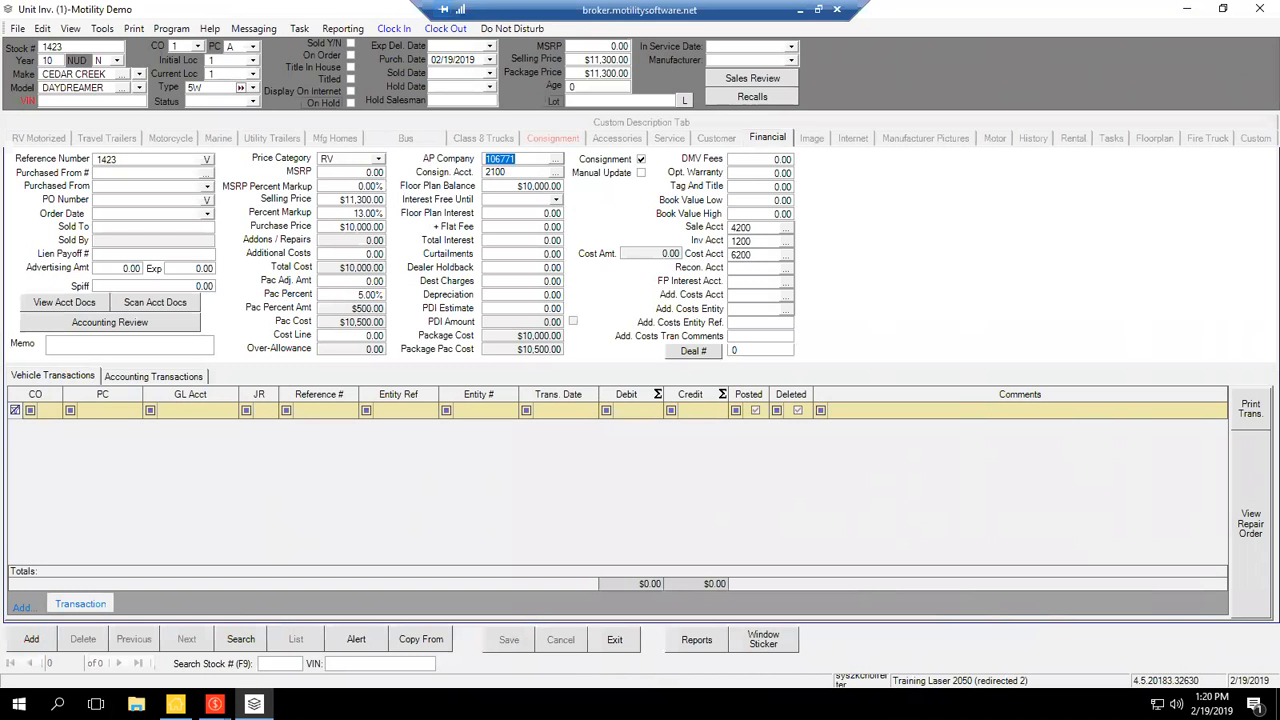
click(516, 159)
click(508, 172)
key(Tab)
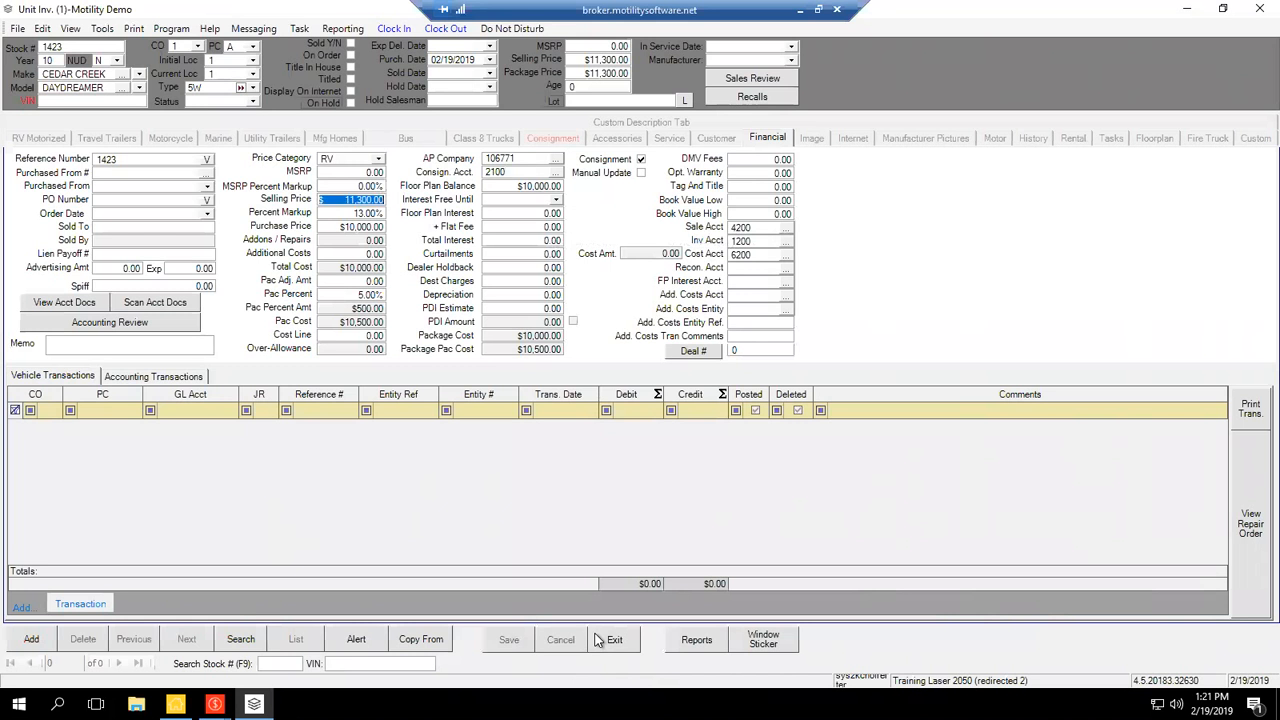
key(Tab)
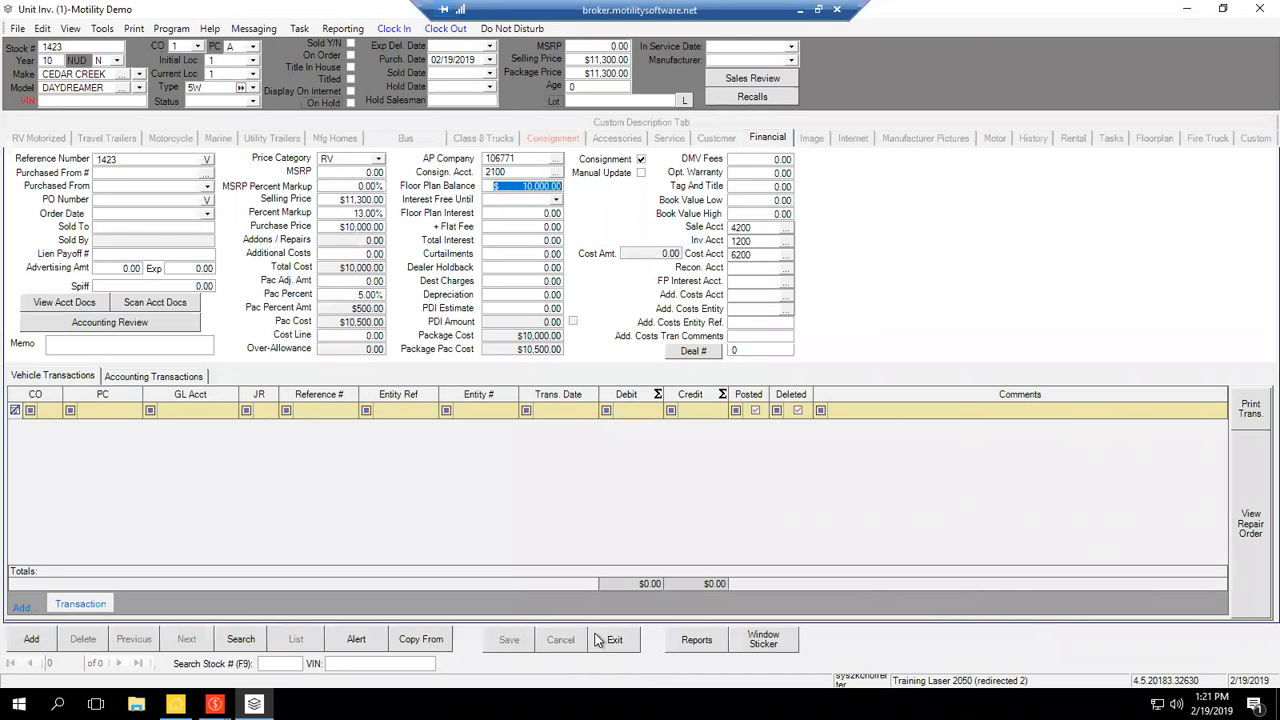
Enter a Consignment Amount of $10,000.00 and the consigner's entity number as Purchased From # on the unit's consignment details, and save the unit.
key(Tab)
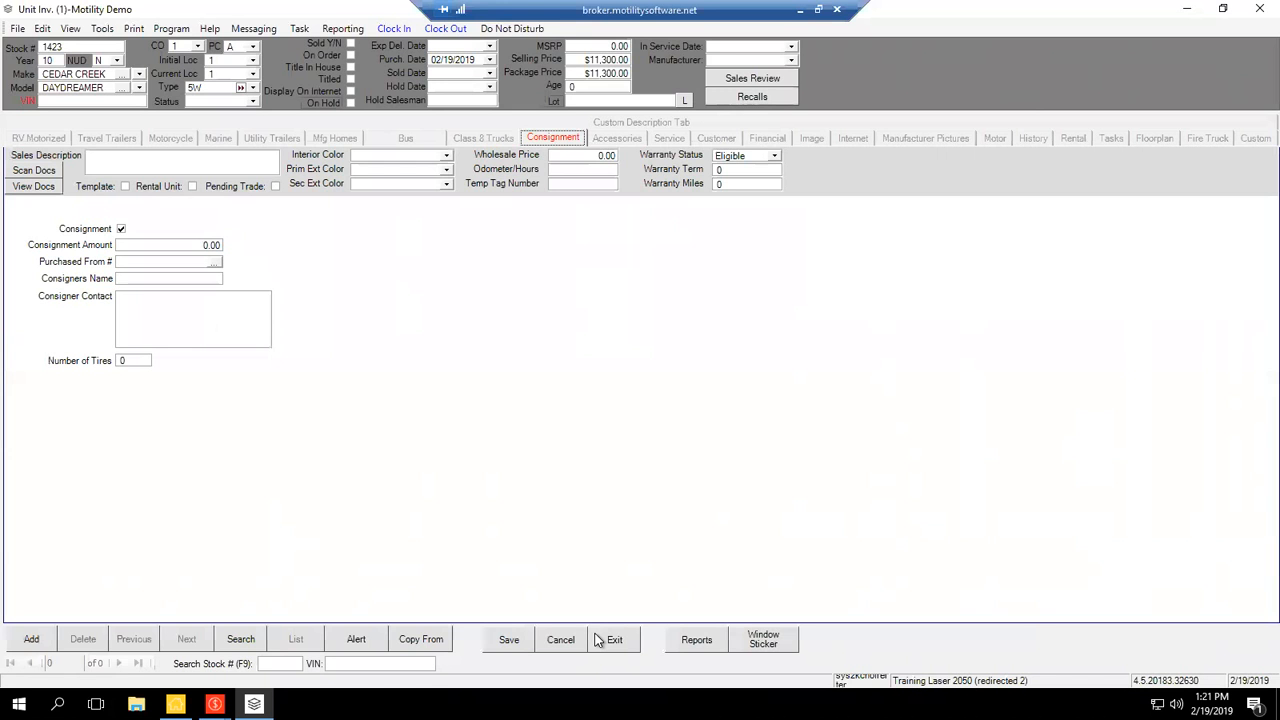
key(Tab)
text(10000)
key(Tab)
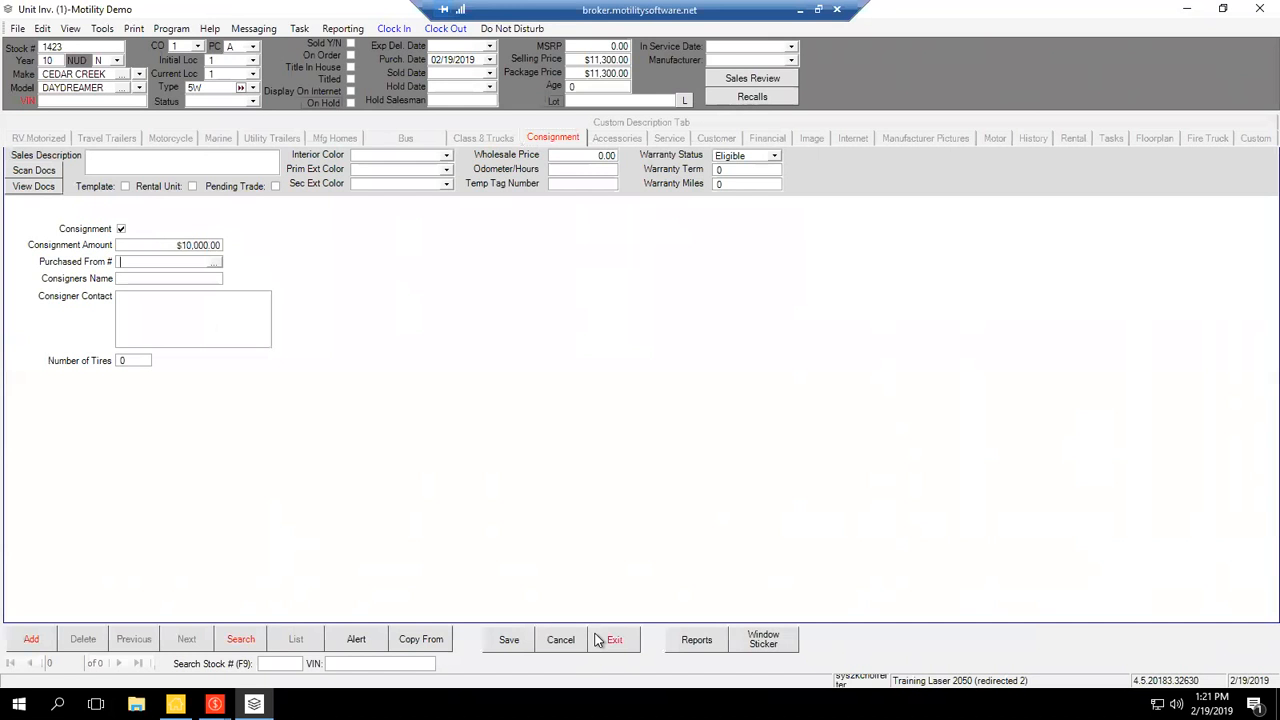
text(106771)
key(Tab)
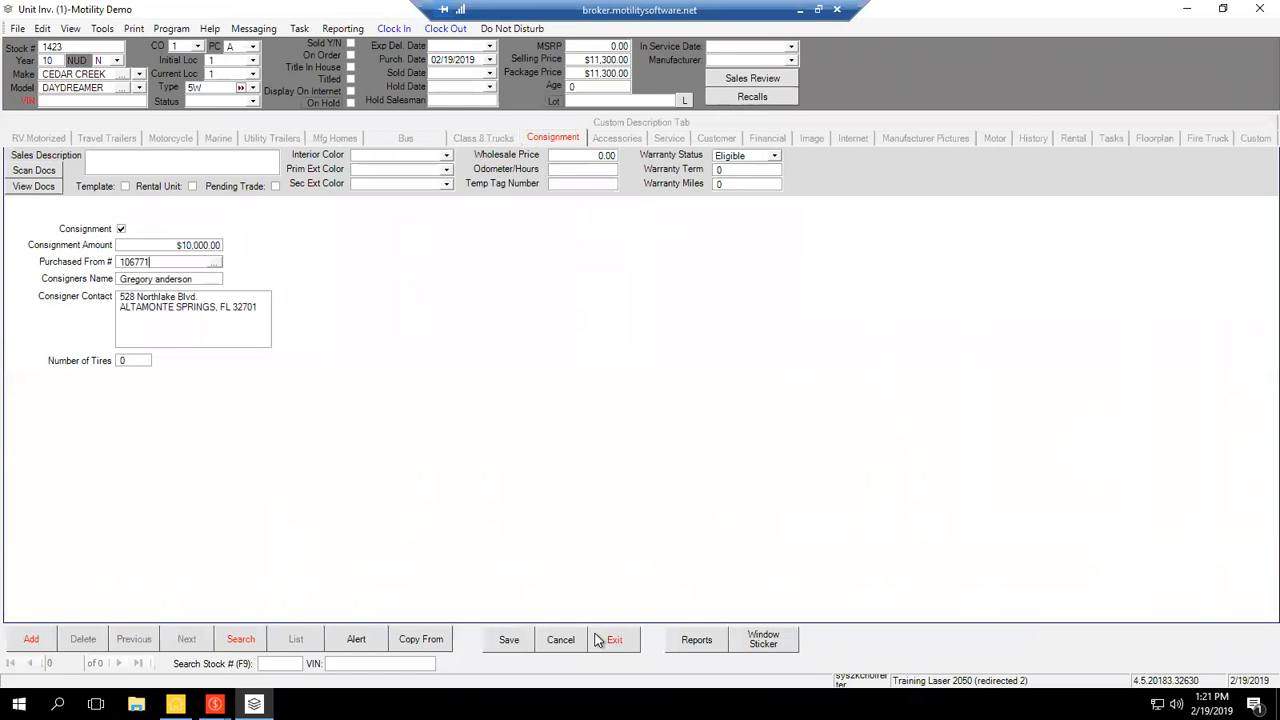
key(Tab)
key(Tab)
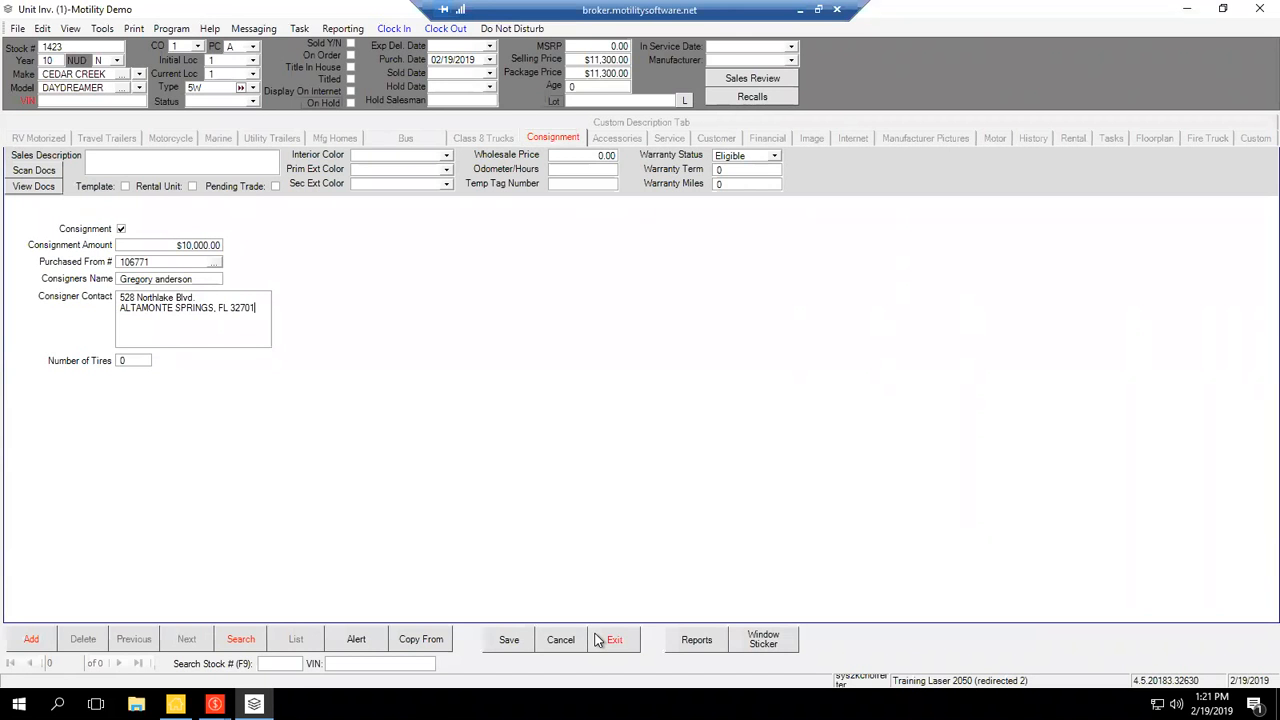
click(508, 641)
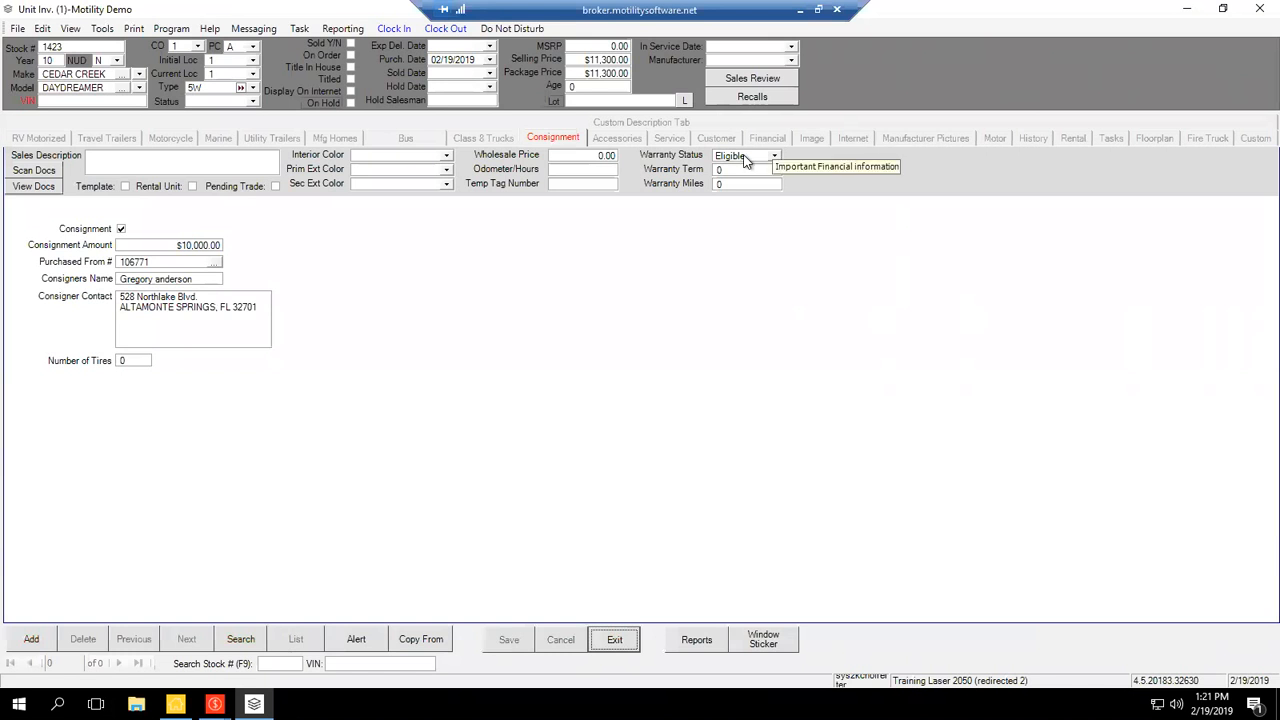
Review the unit's stock number, financial details, consigner and consignment amount, and close the unit inventory.
click(744, 161)
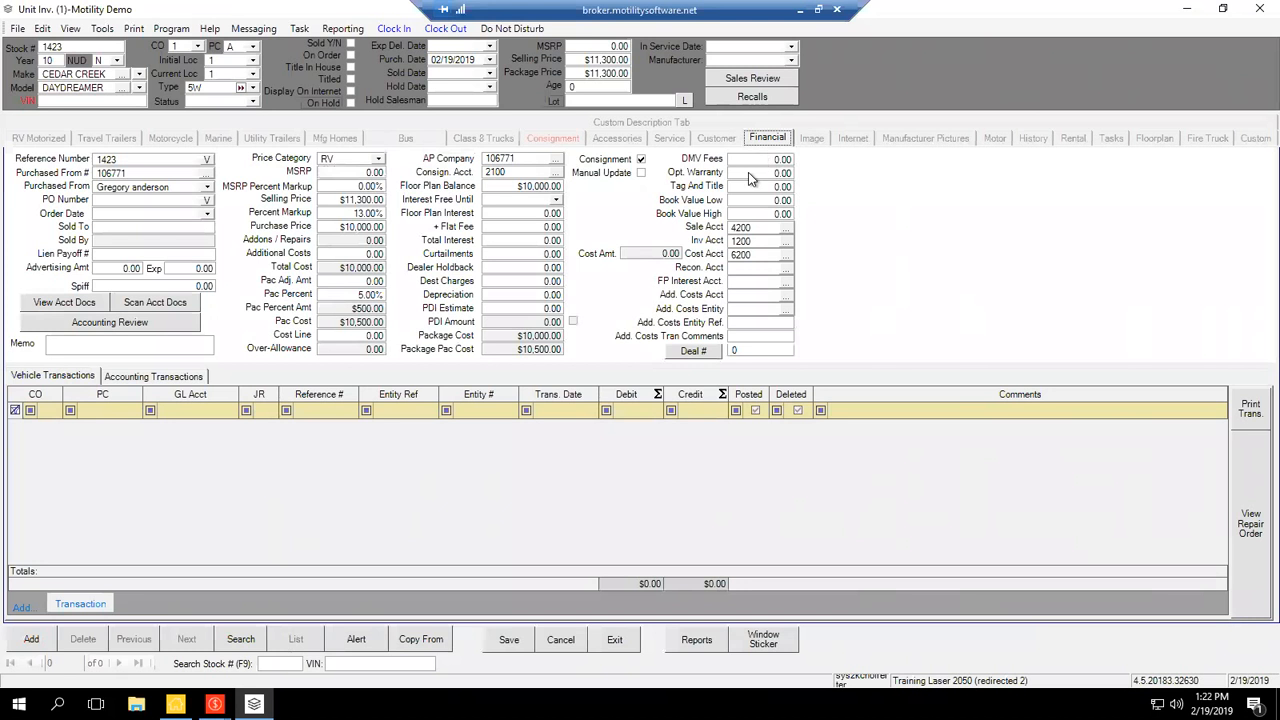
click(72, 47)
double_click(90, 48)
click(88, 48)
key(Tab)
key(Tab)
key(shift+Tab)
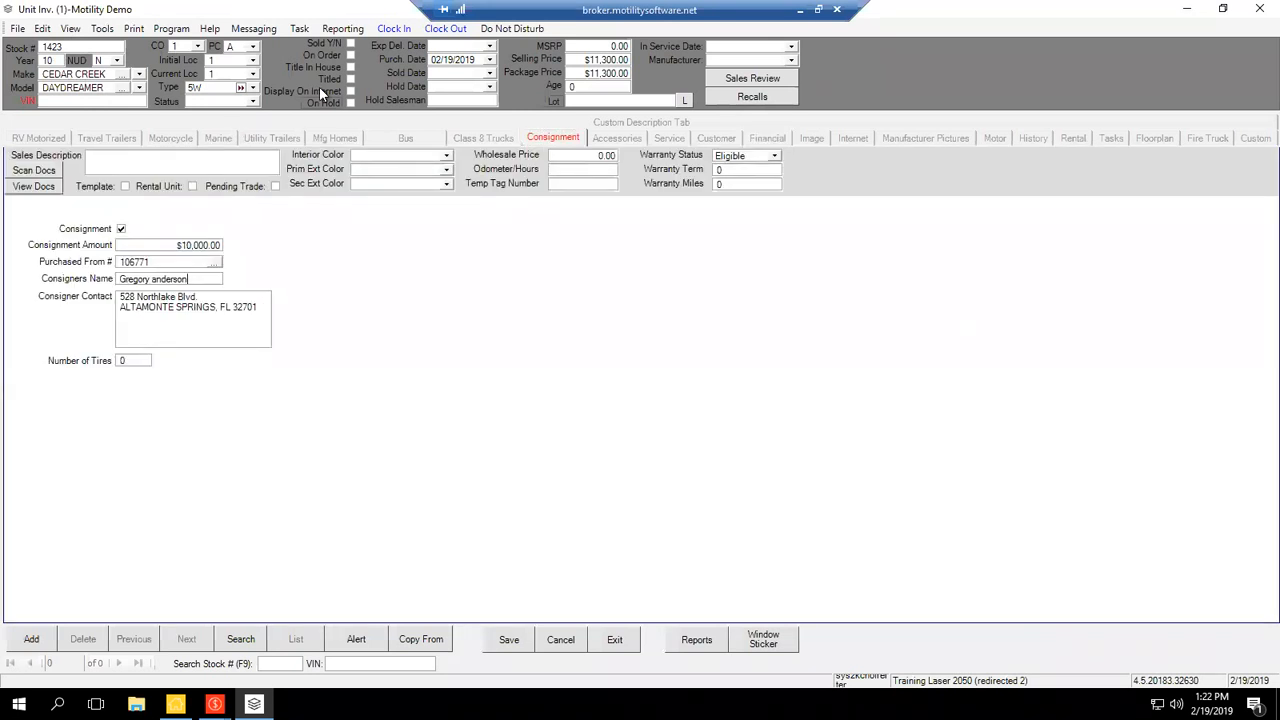
key(shift+Home)
key(End)
click(167, 245)
click(167, 245)
click(219, 308)
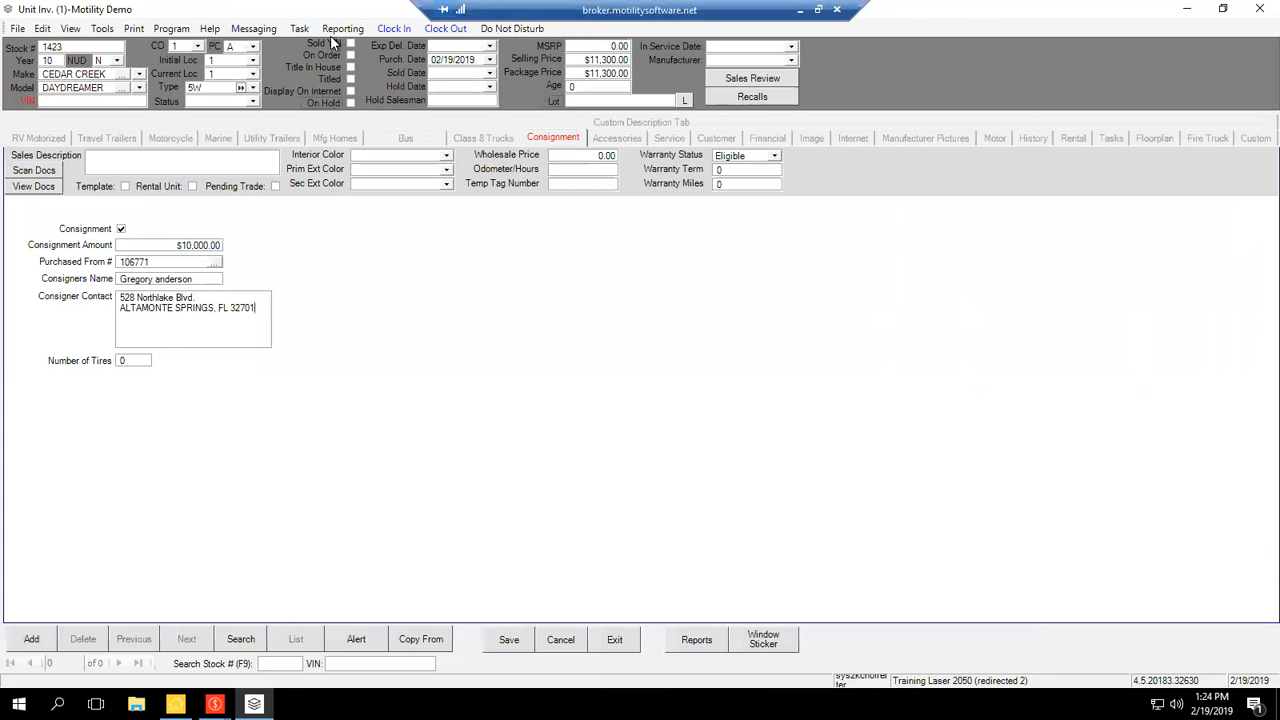
click(75, 46)
drag(75, 46, 42, 47)
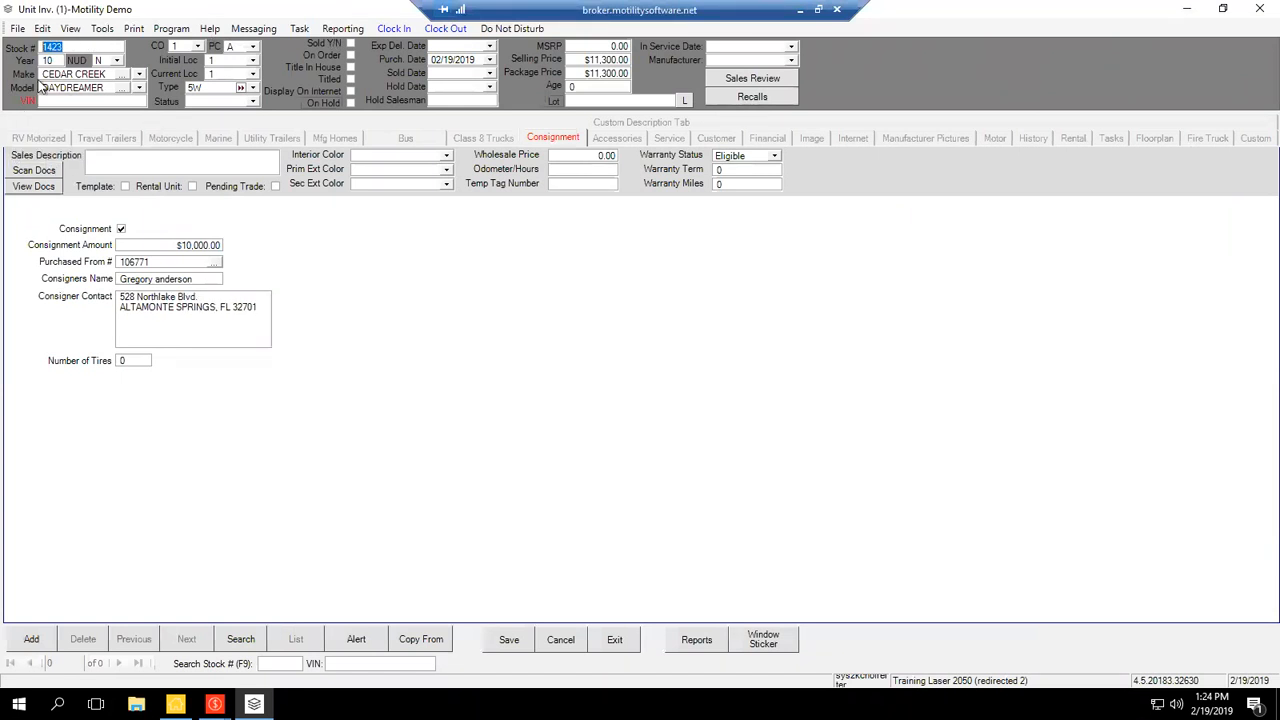
double_click(7, 8)
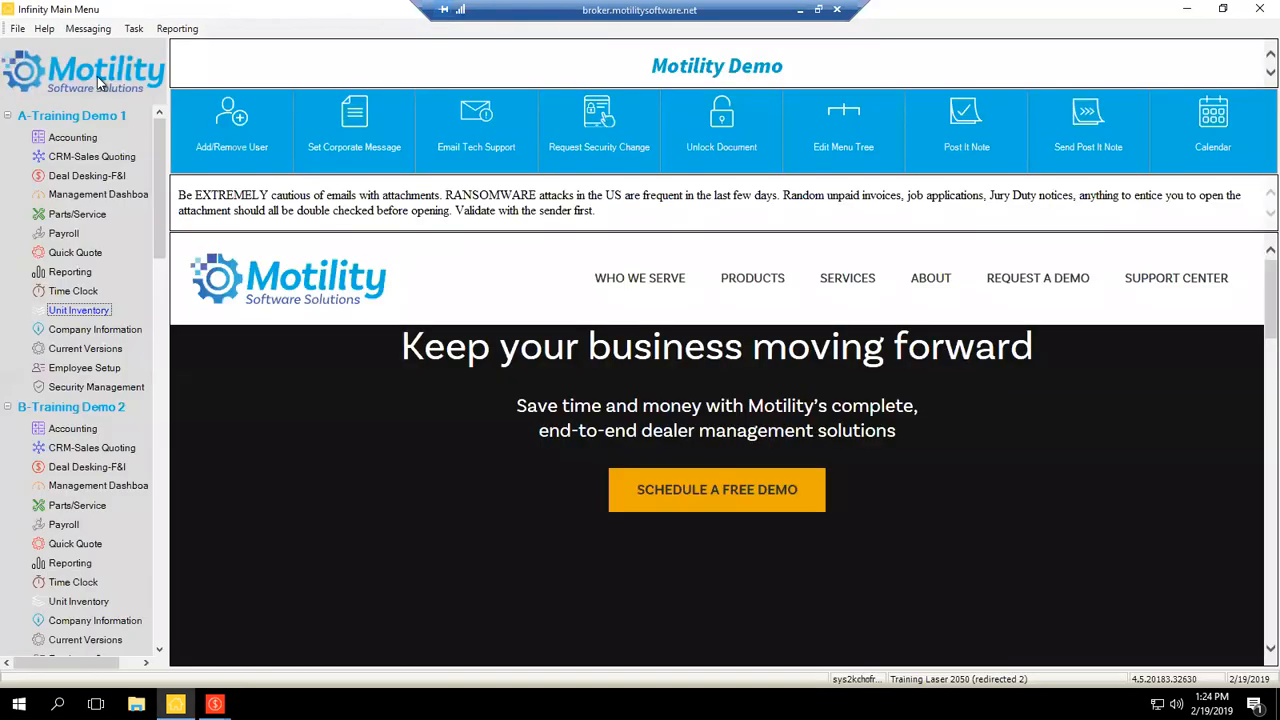
Set the company's Finance & Insurance entity reference for consignment payable entries to Deal Number, save and exit Company Information.
click(308, 290)
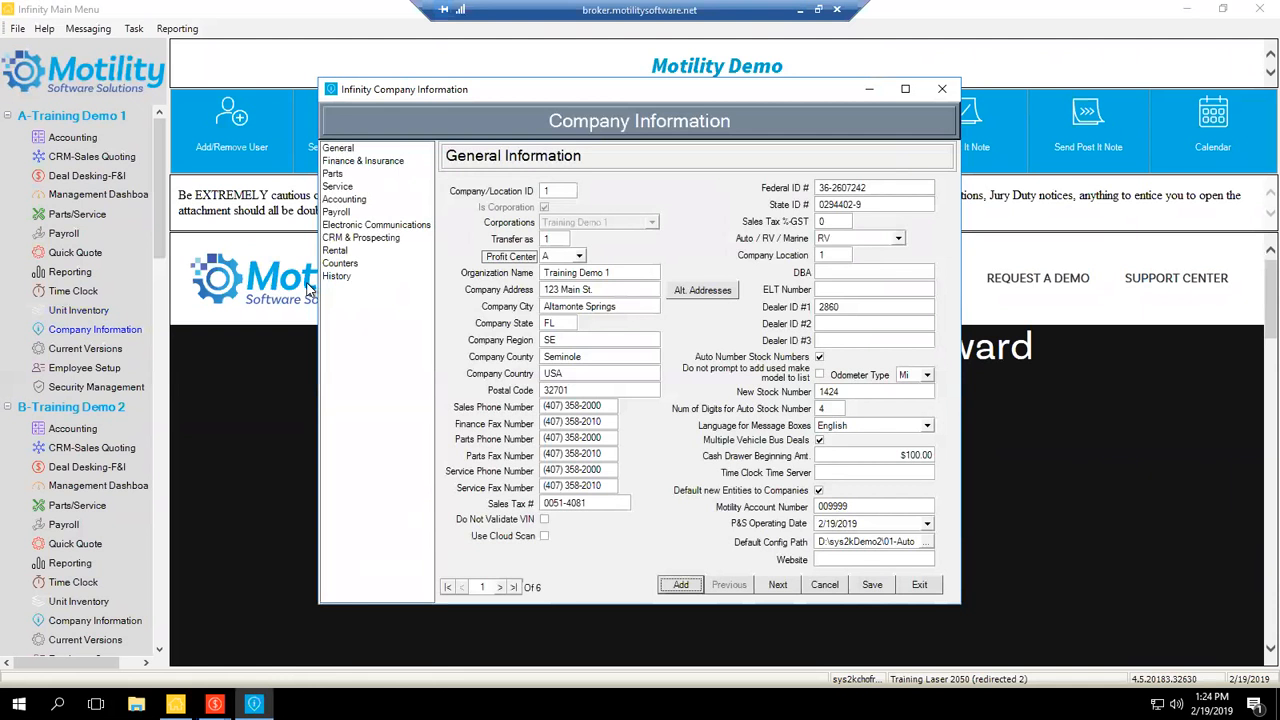
click(363, 161)
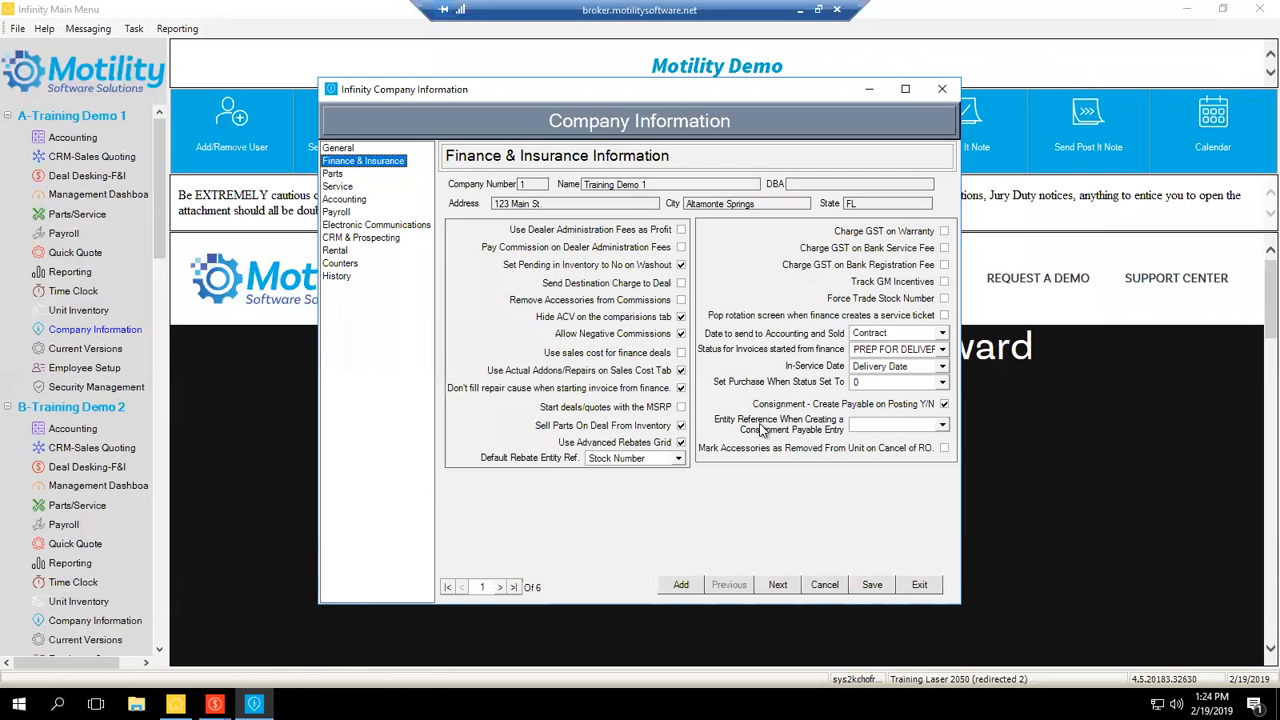
click(942, 425)
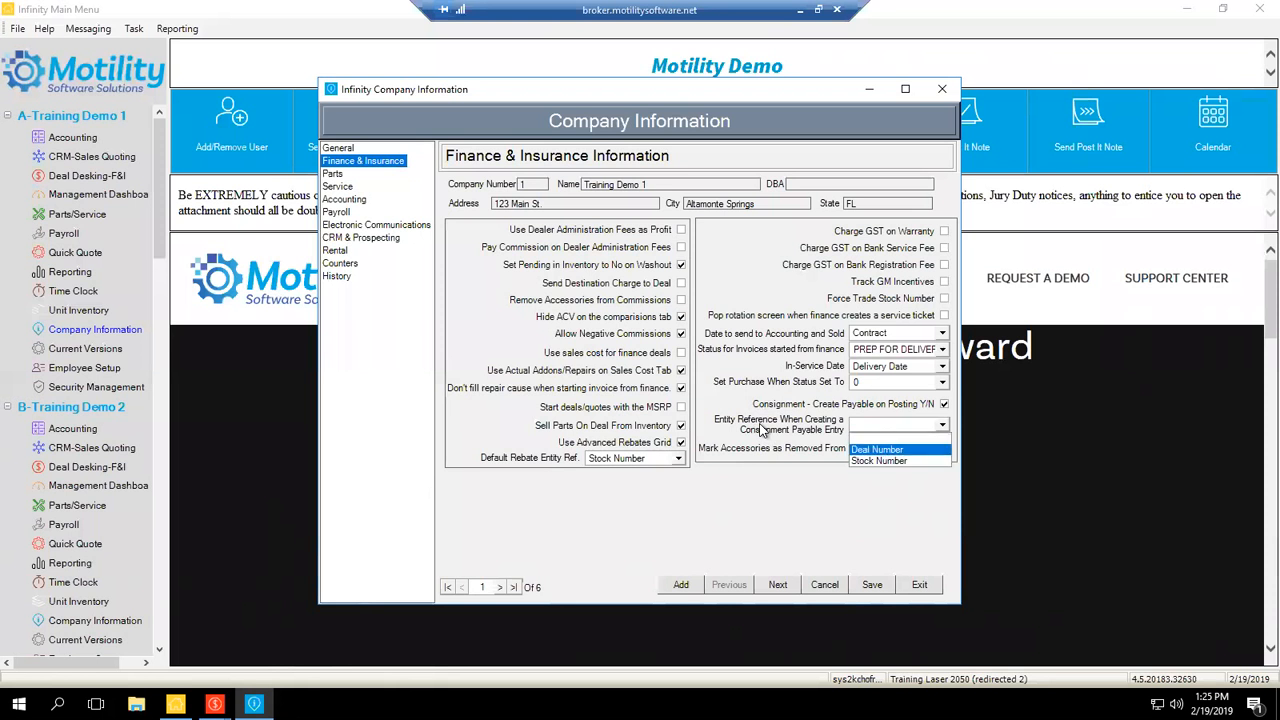
key(Return)
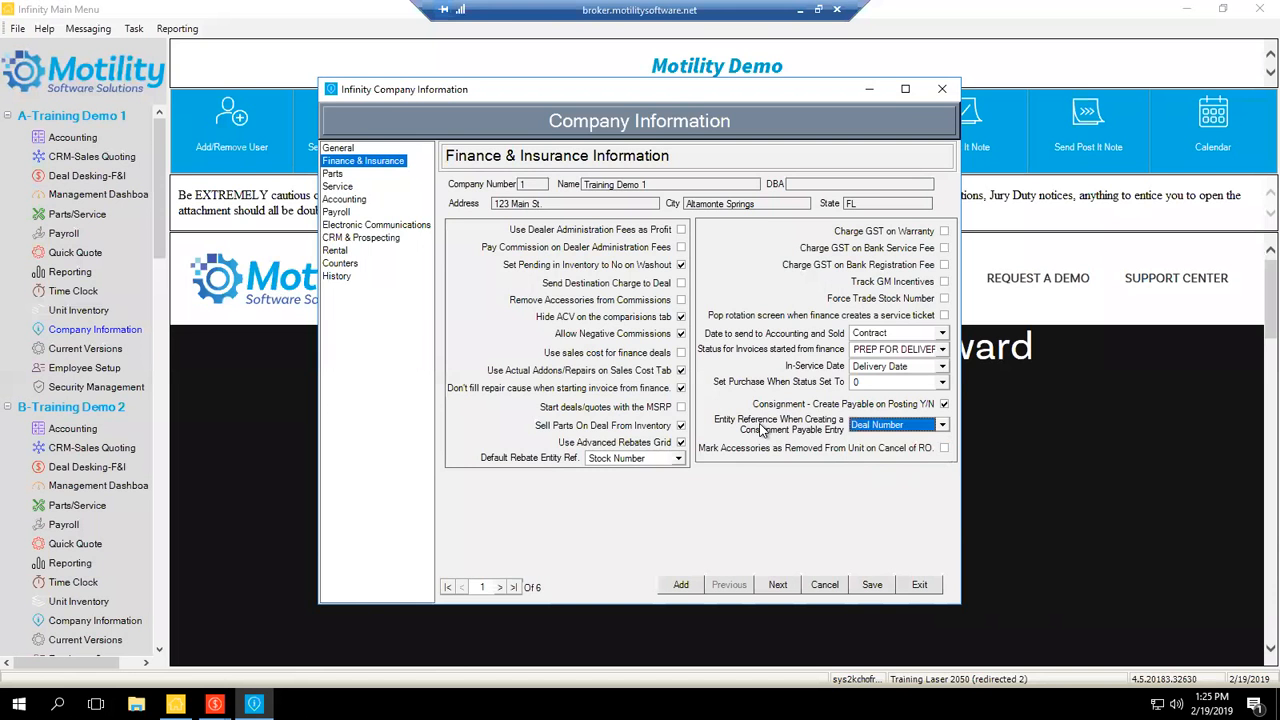
click(872, 585)
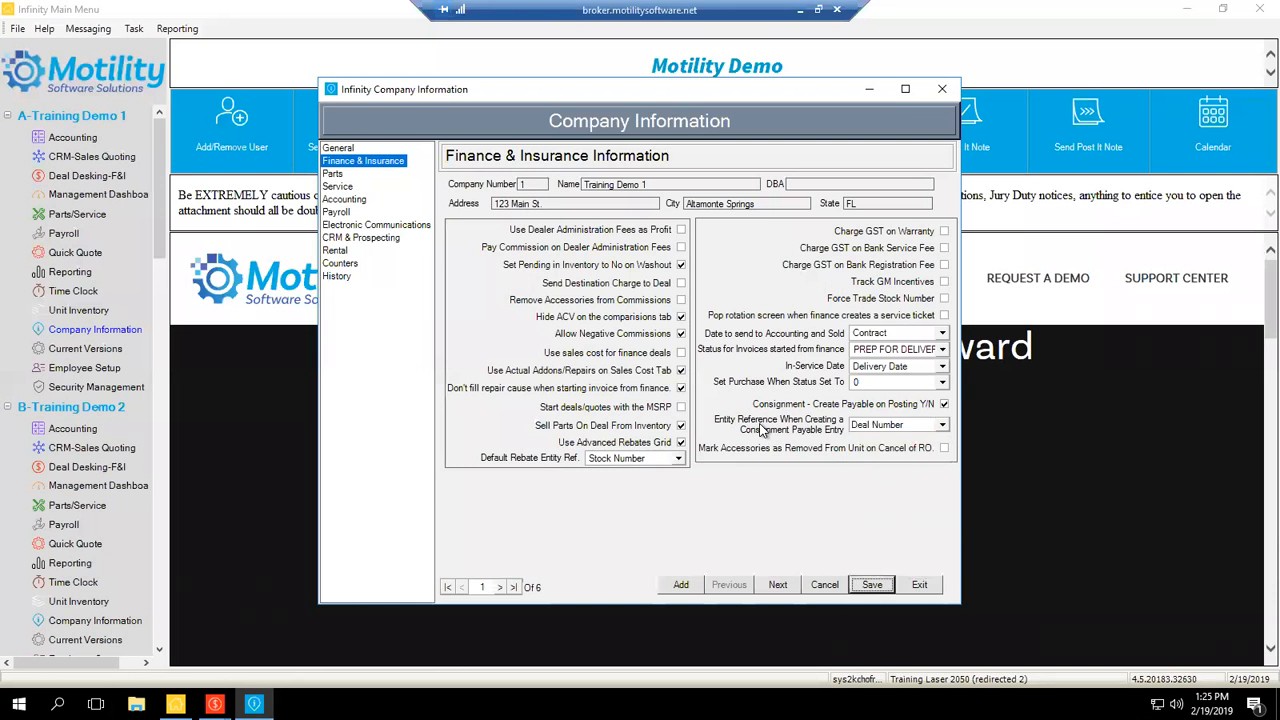
click(919, 585)
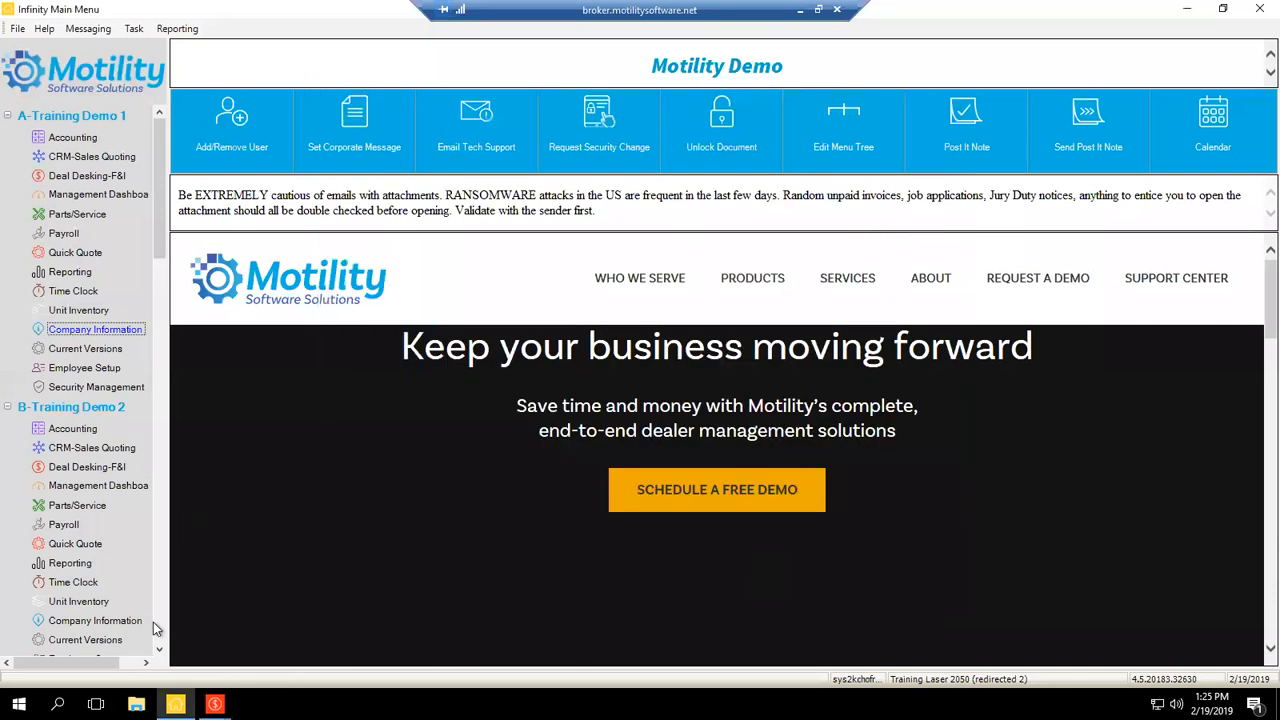
Switch to Finance and start a new deal for the third prospect matching the last name, applying no extra preferences, trades or personnel.
click(214, 704)
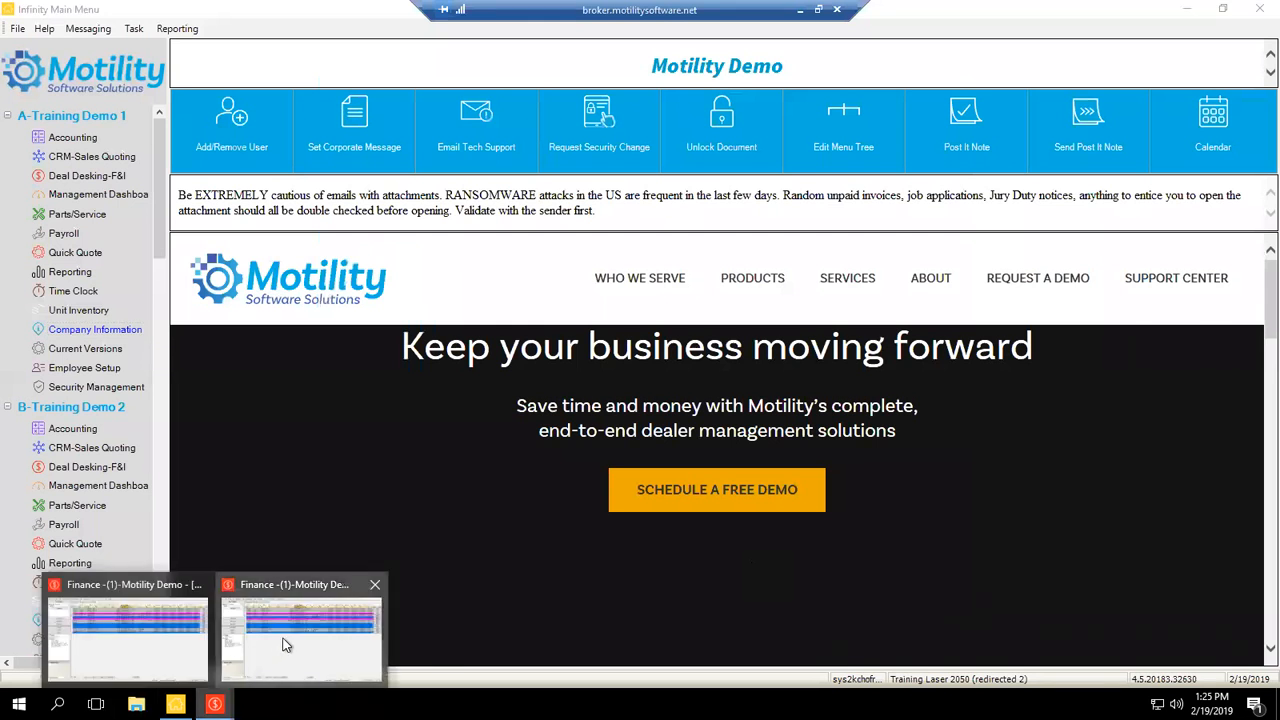
click(288, 646)
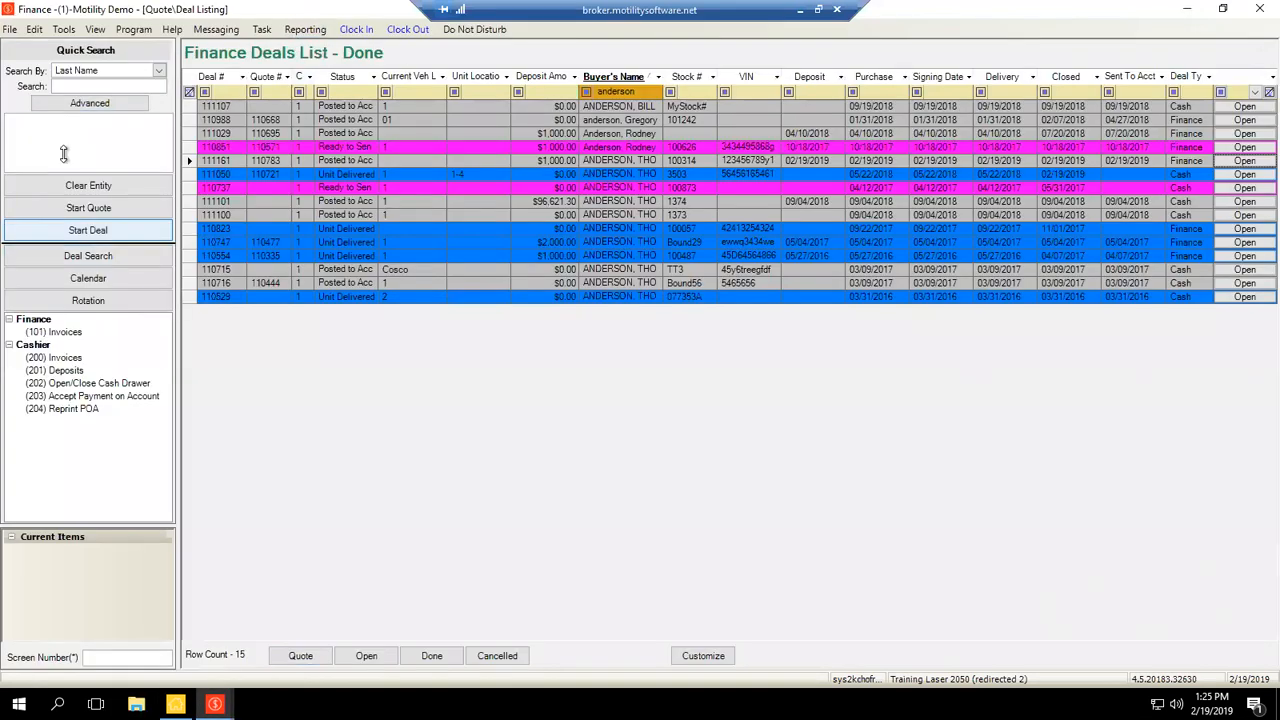
click(88, 230)
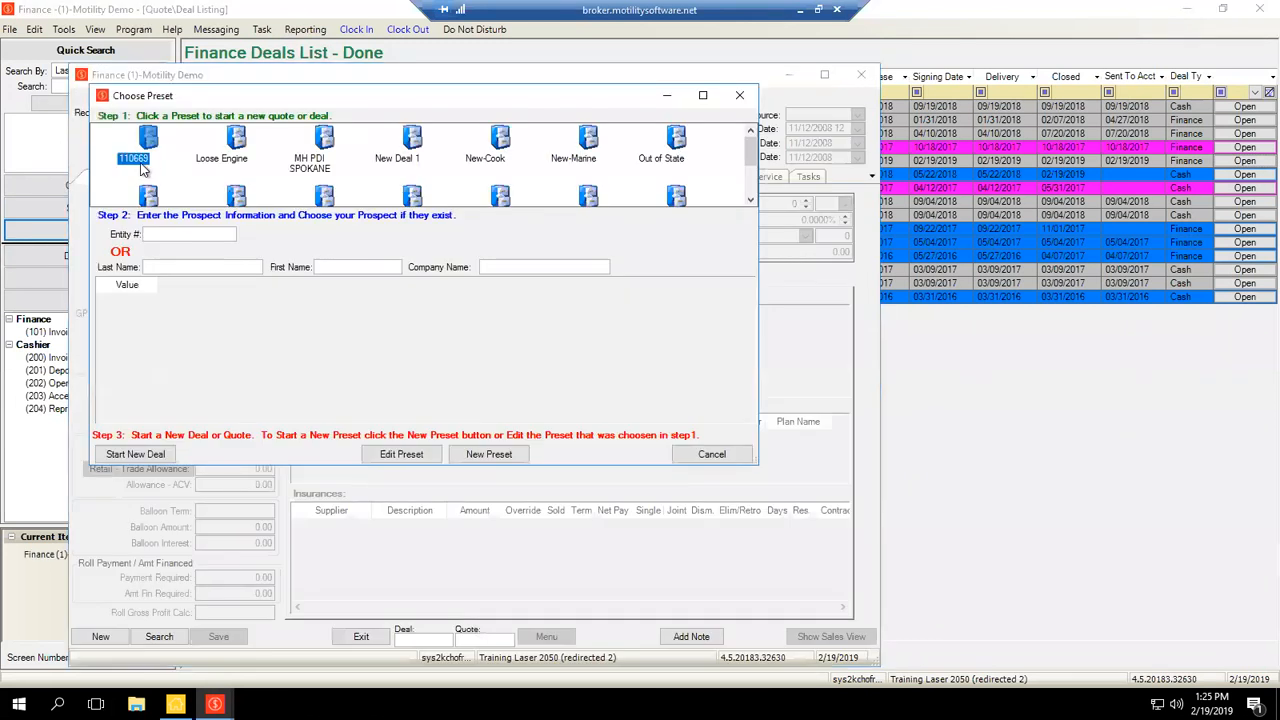
text(anderson)
key(Tab)
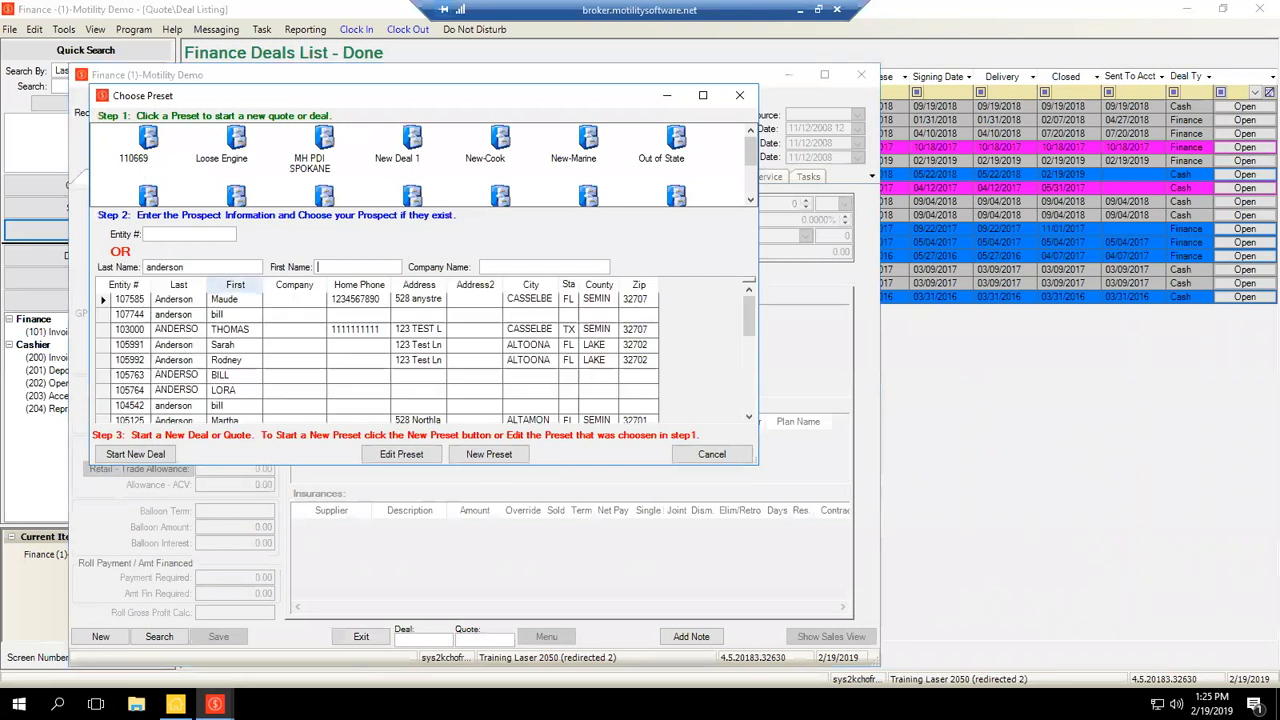
click(420, 329)
click(135, 454)
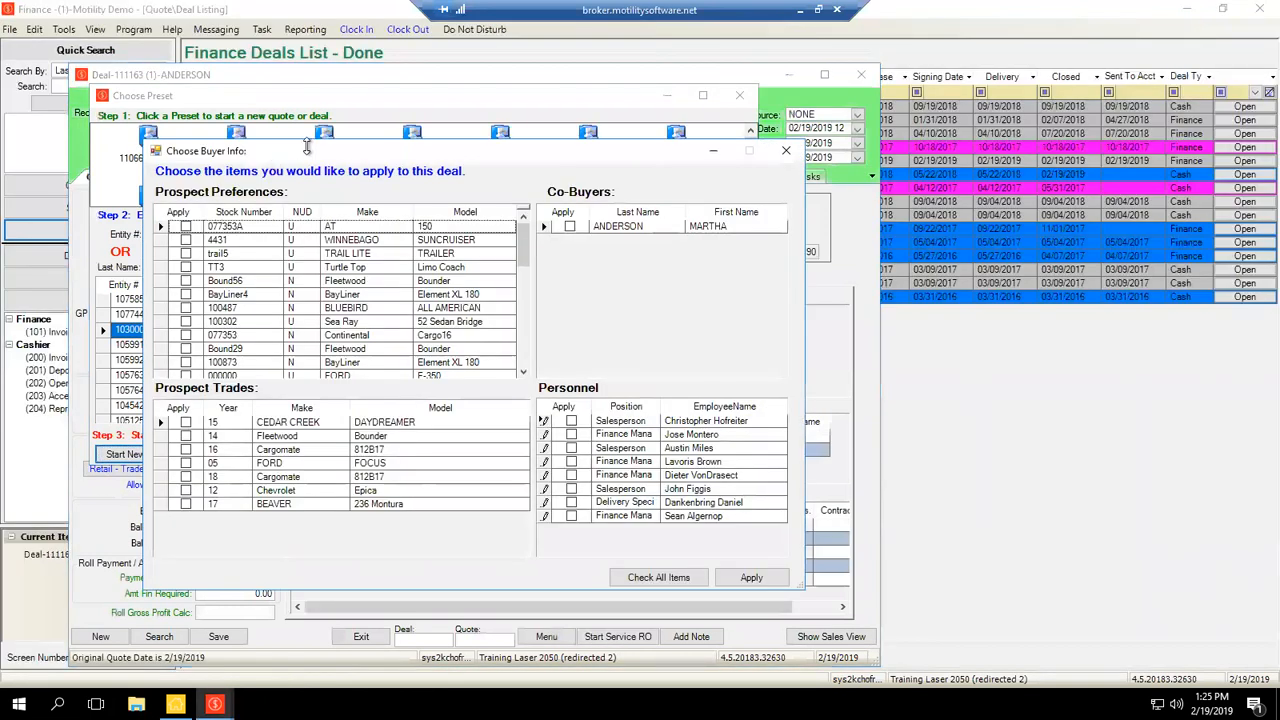
click(748, 579)
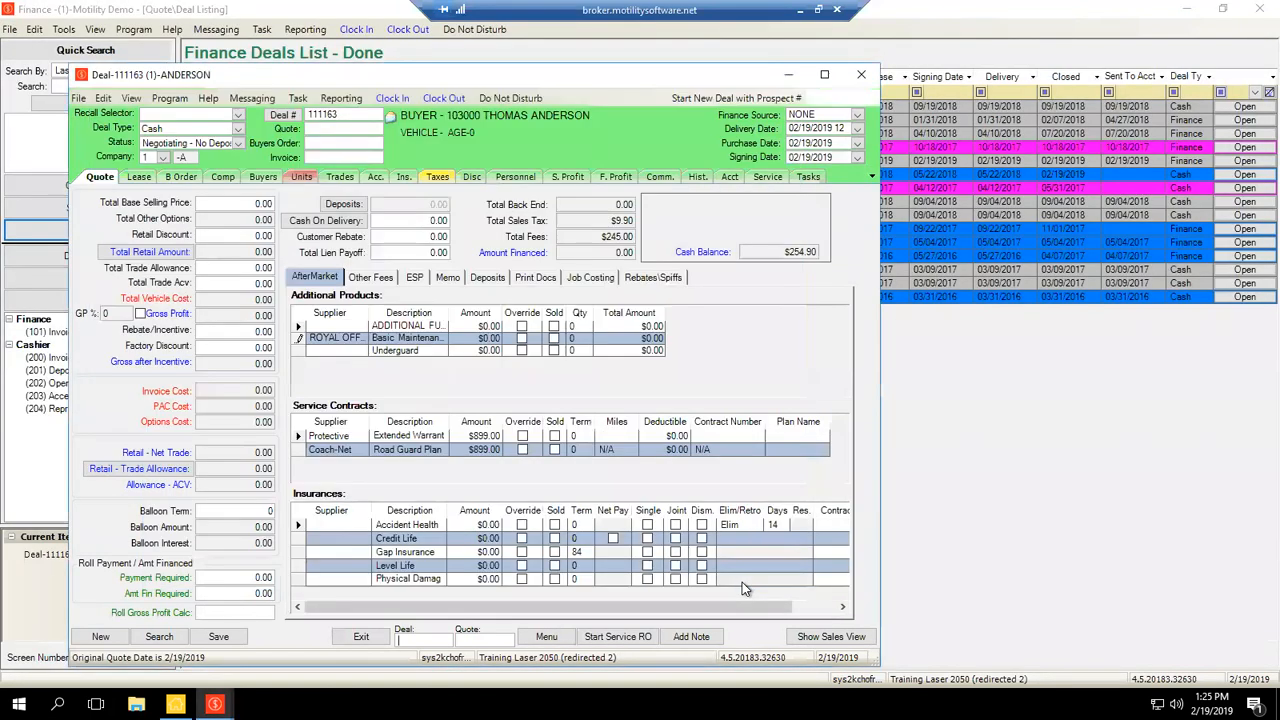
Add stock unit 1423 to the deal and accept updating its selling price to $11,300.
click(302, 177)
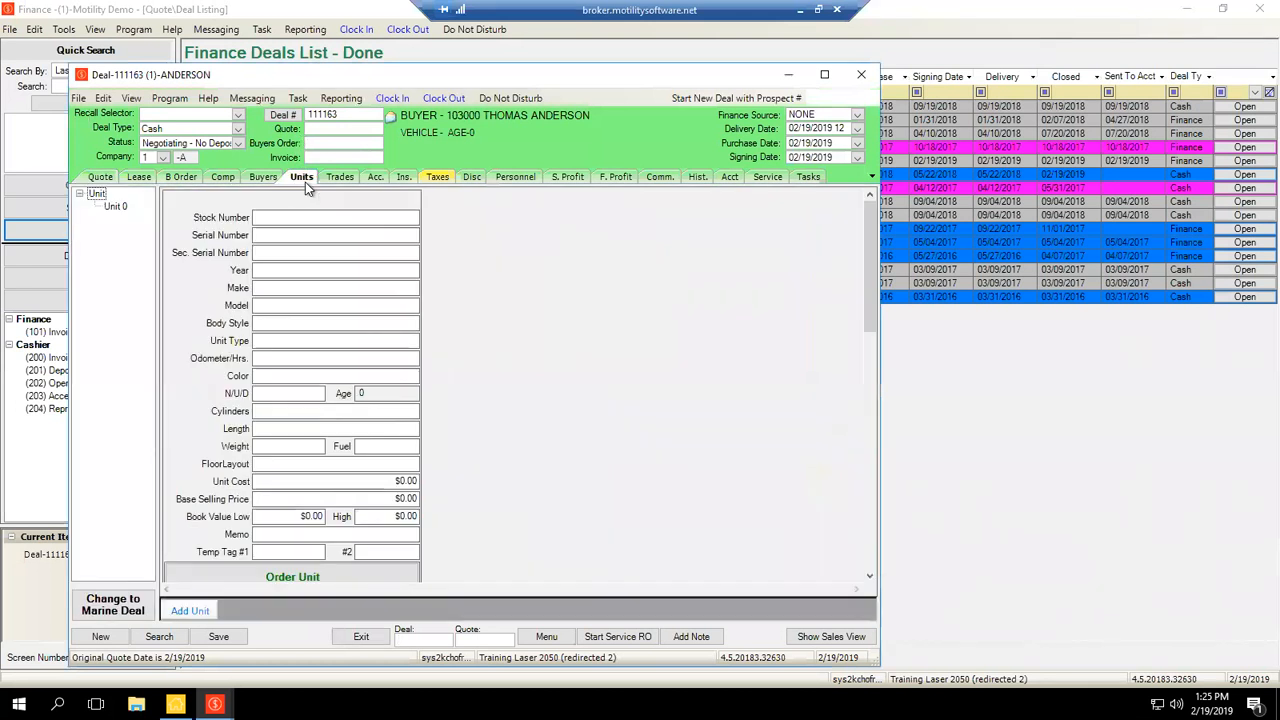
text(1423)
key(Tab)
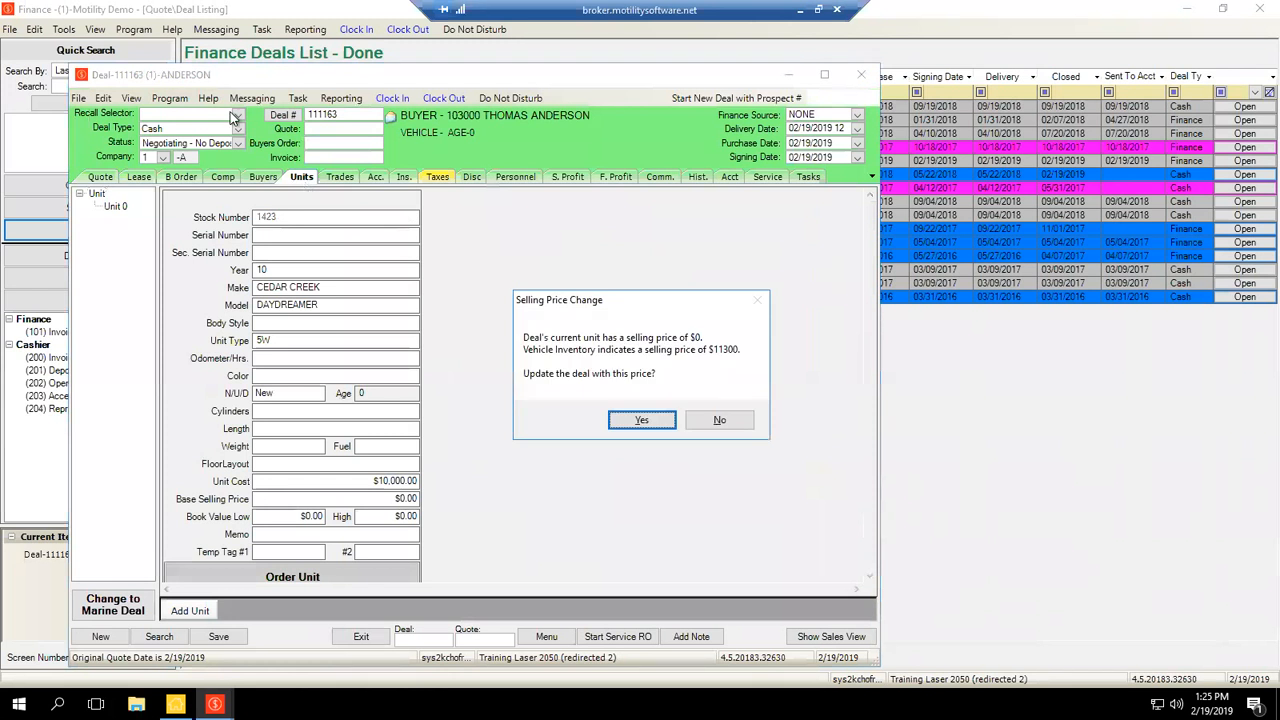
key(Return)
key(Return)
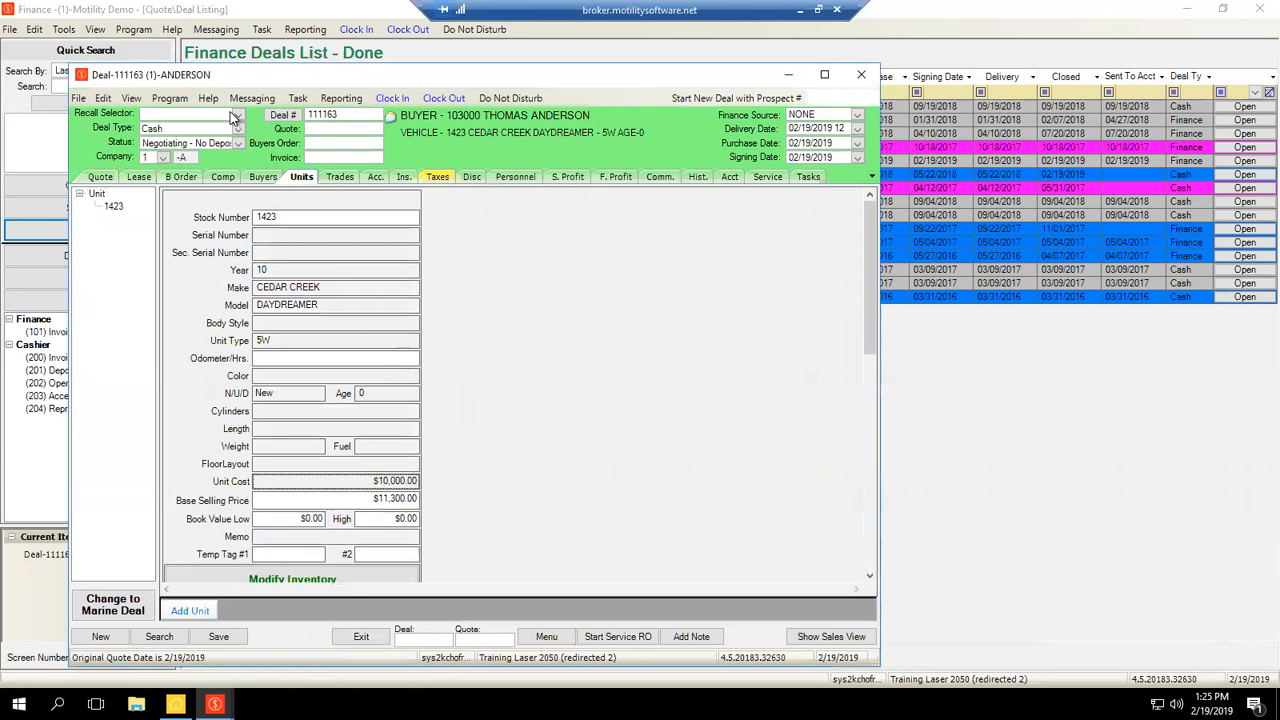
key(Tab)
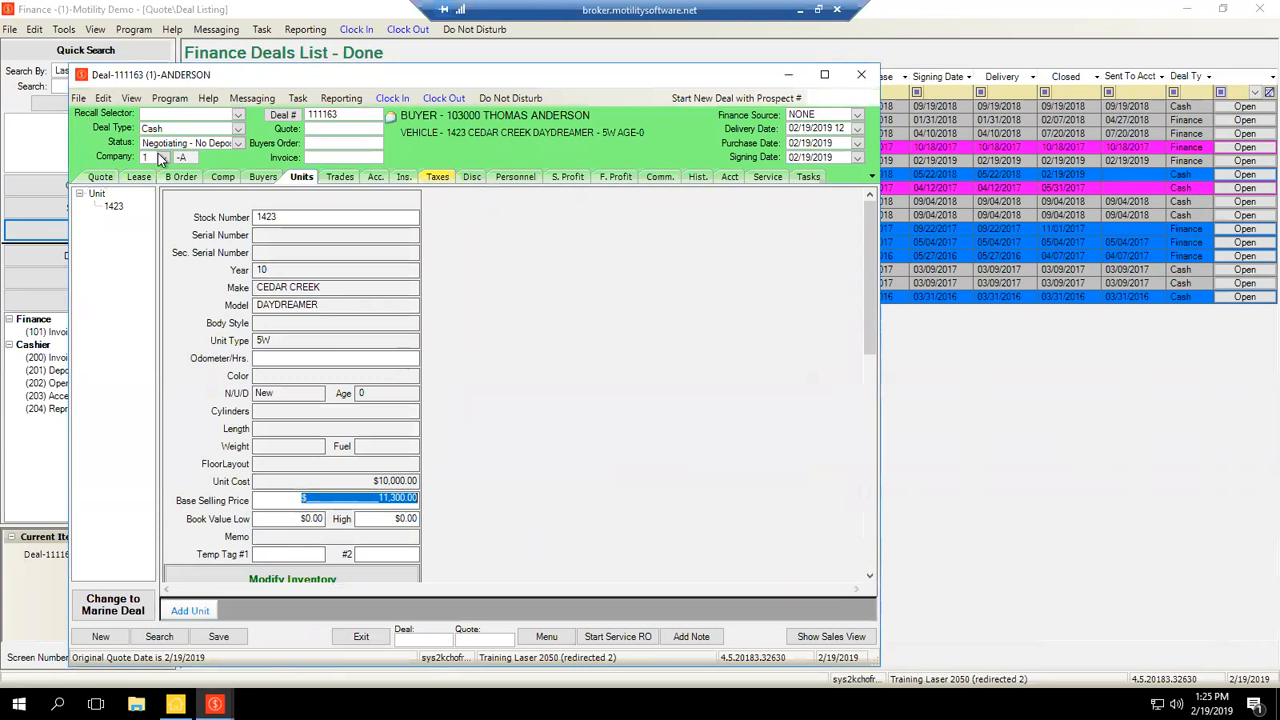
key(shift+Tab)
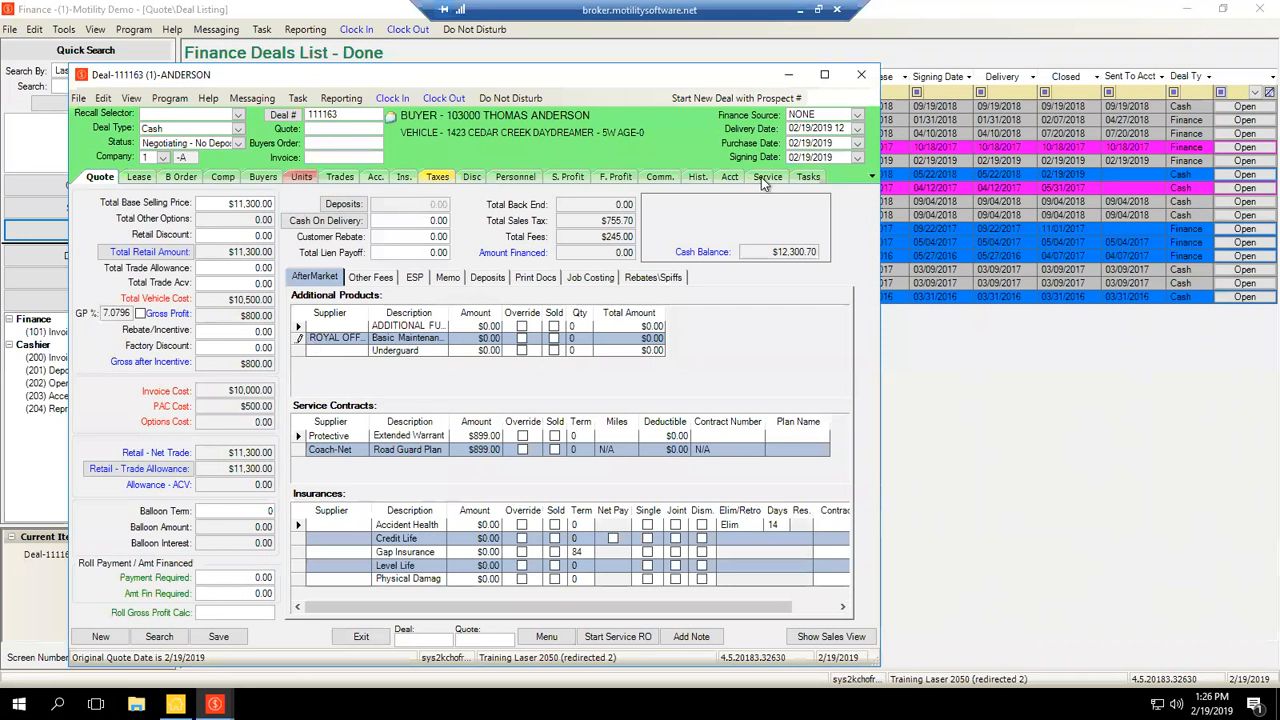
Change the deal status to Posted to Accounting with the unit marked SOLD, and apply the NEW ACCOUNTING PRESET account summary template.
drag(540, 75, 546, 43)
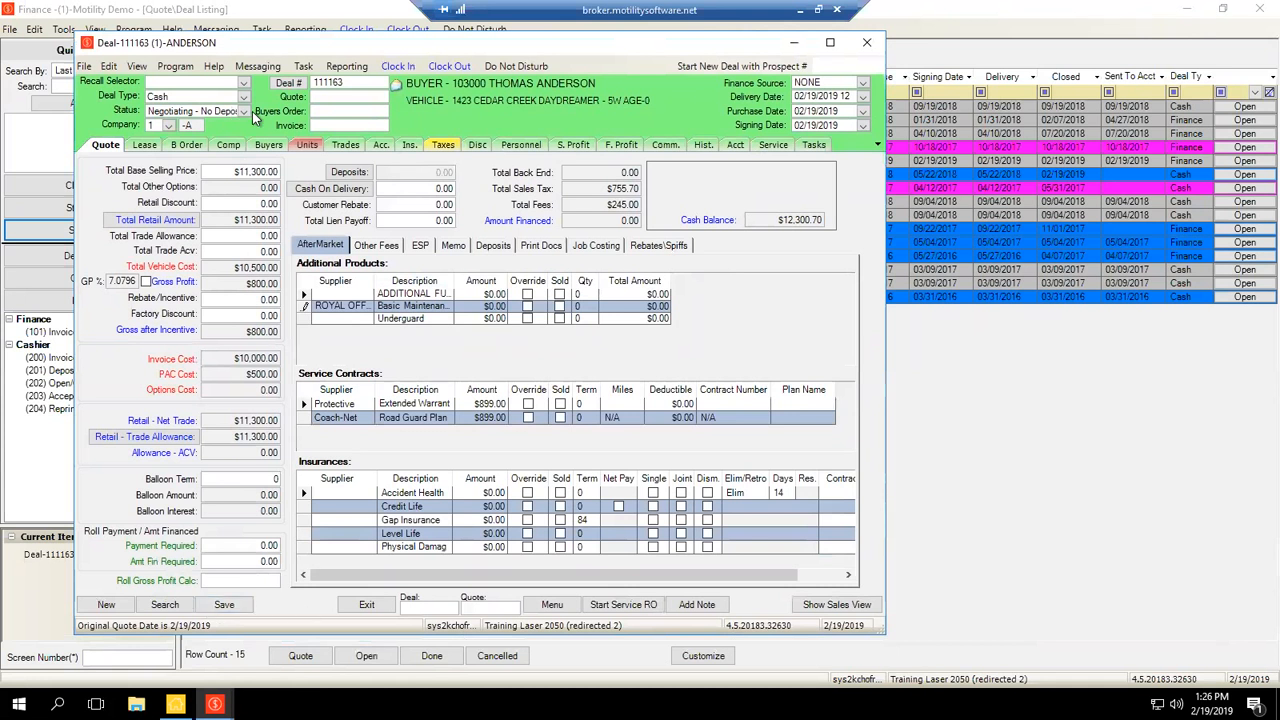
click(244, 112)
key(p)
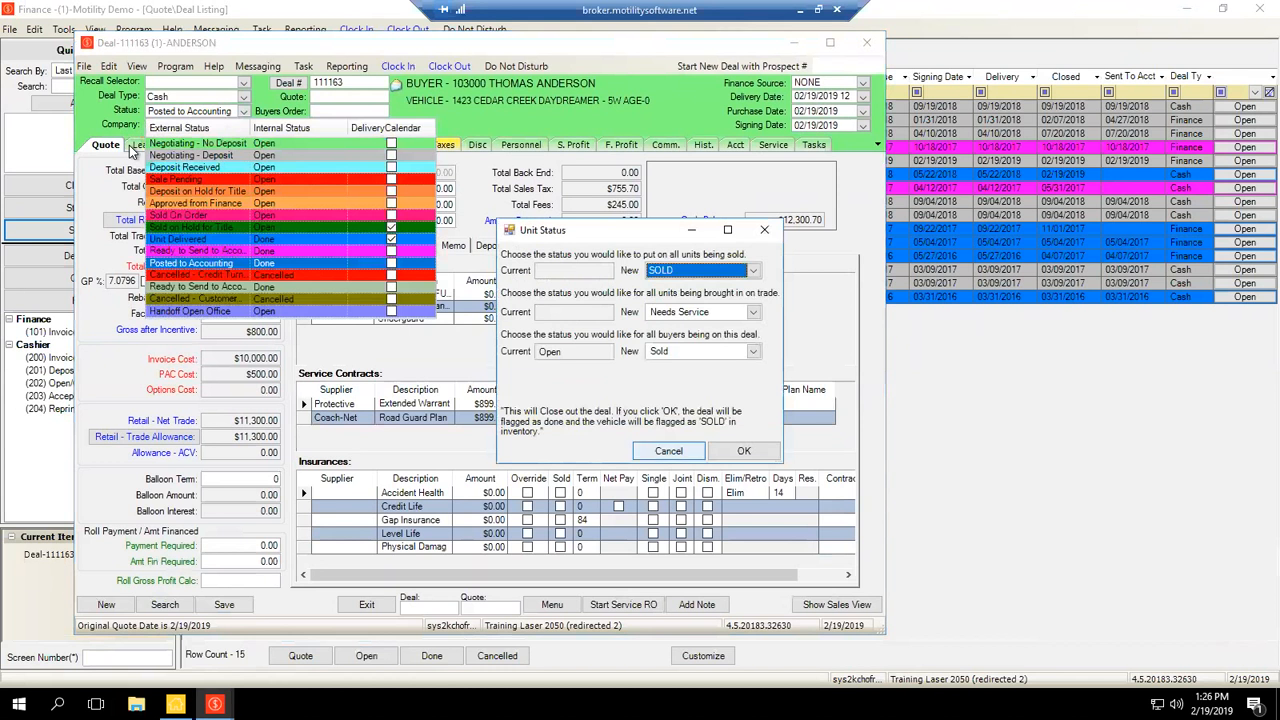
click(757, 451)
click(759, 452)
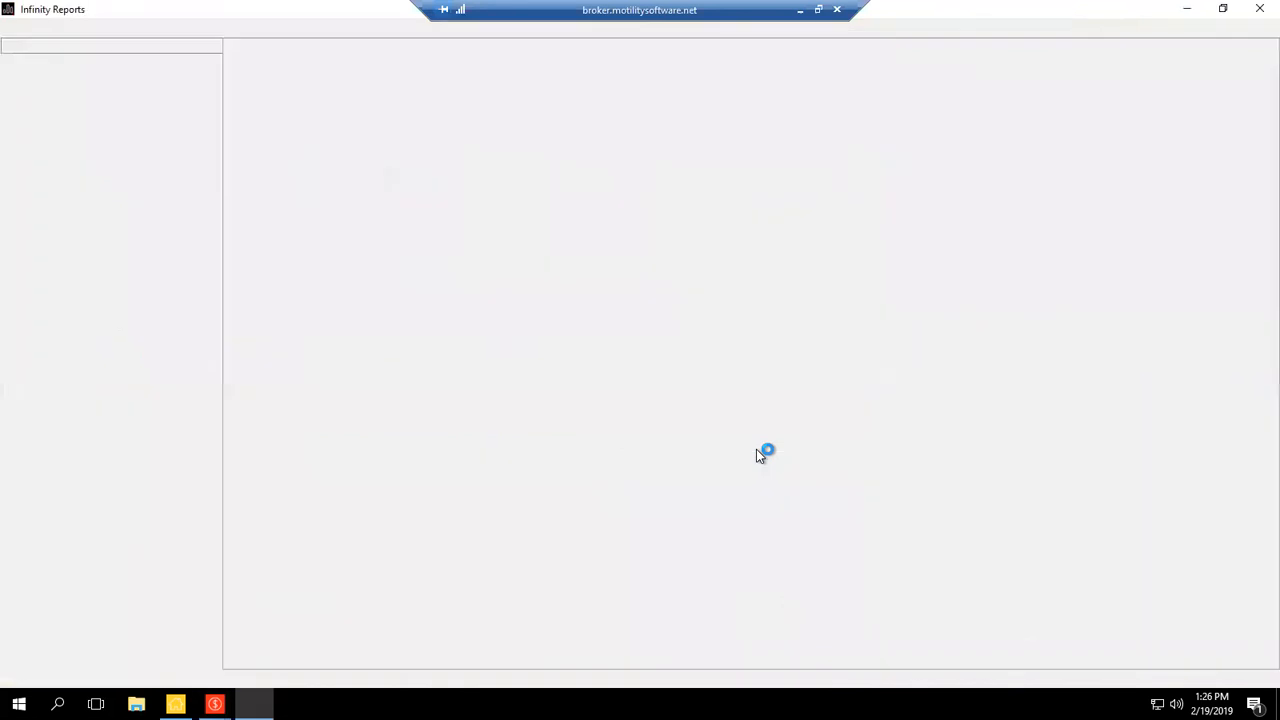
double_click(11, 16)
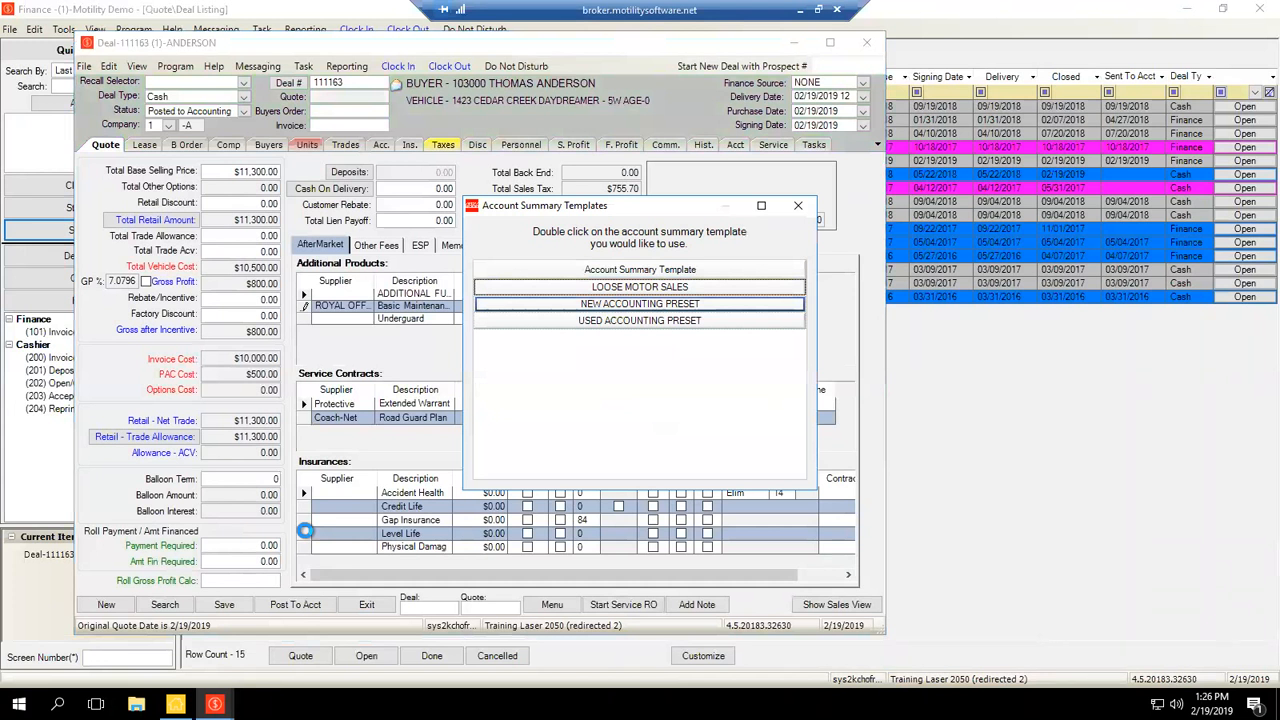
key(Return)
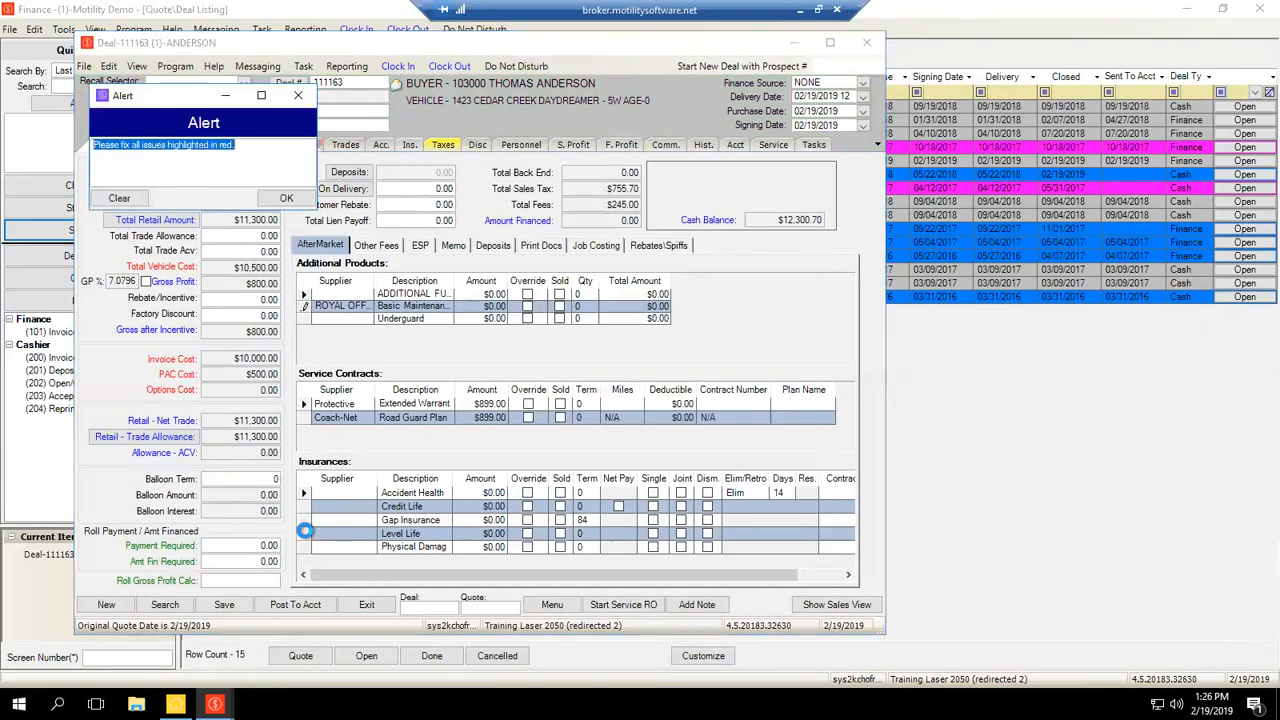
key(Return)
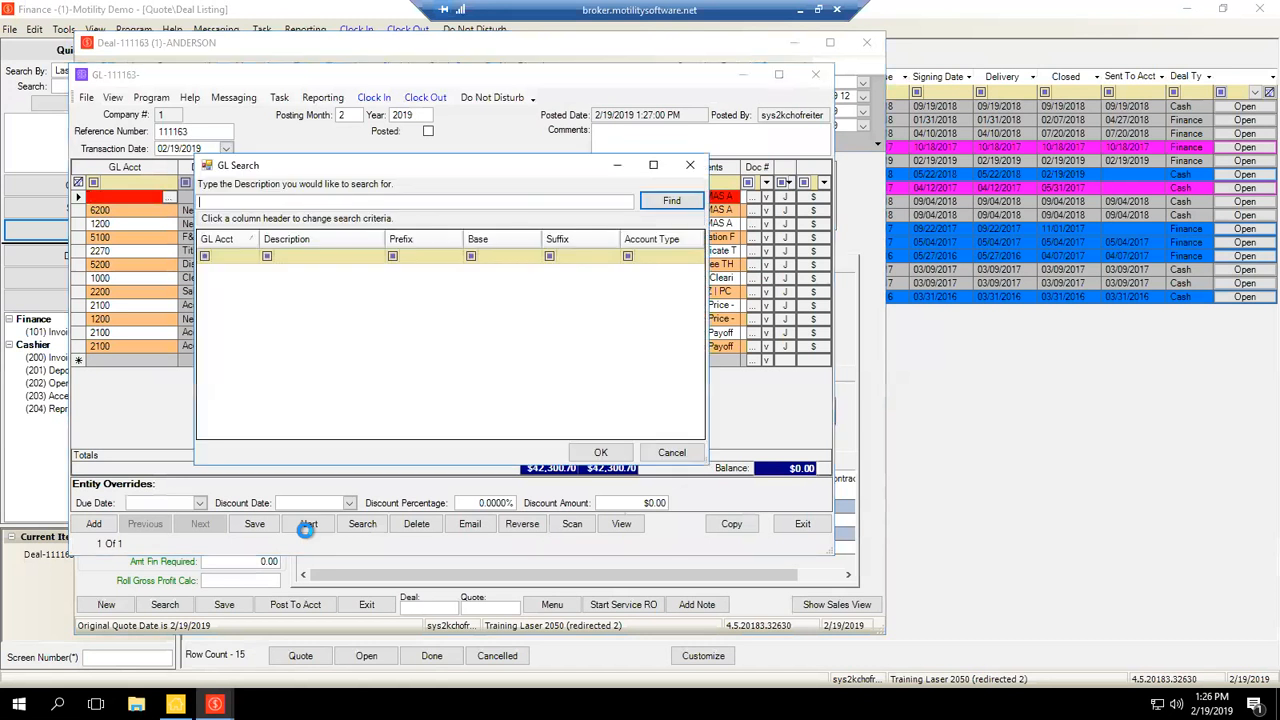
Try to assign account 4230 New Other Sales, from the RE account types, to the unit's $11,300 sale line, then dismiss the account warnings.
text(re)
click(652, 239)
key(Return)
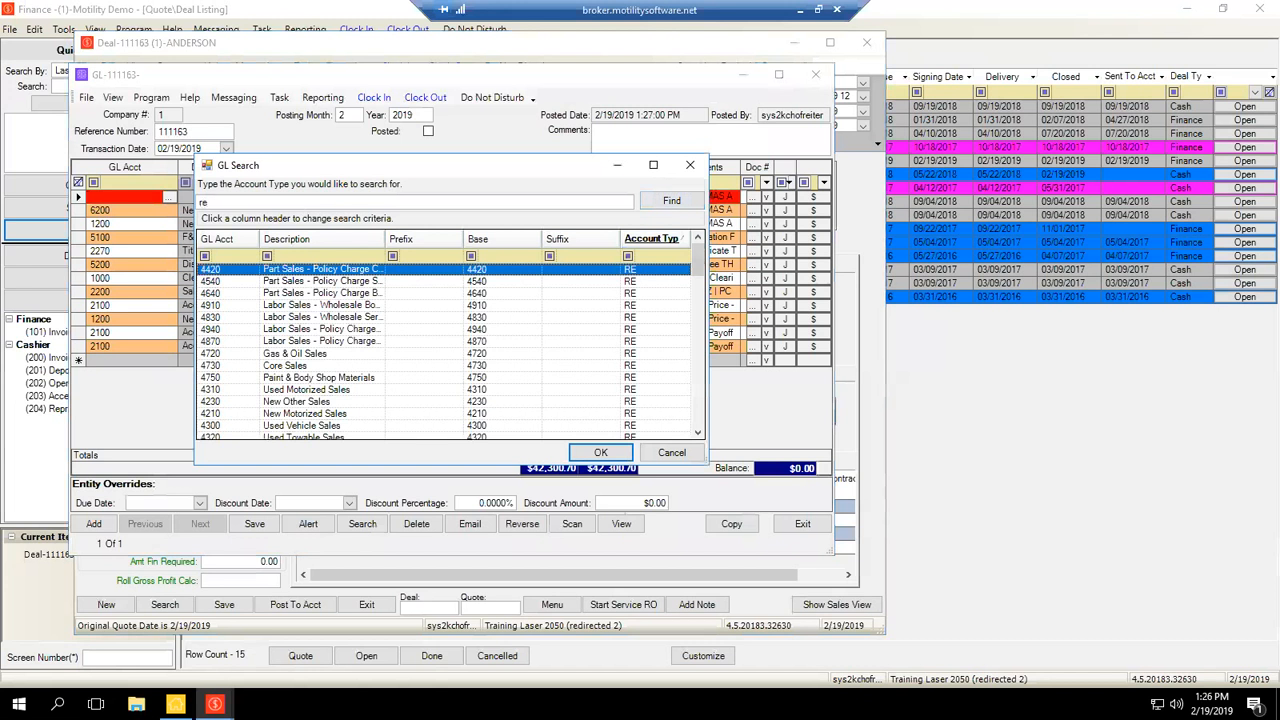
click(305, 414)
click(305, 402)
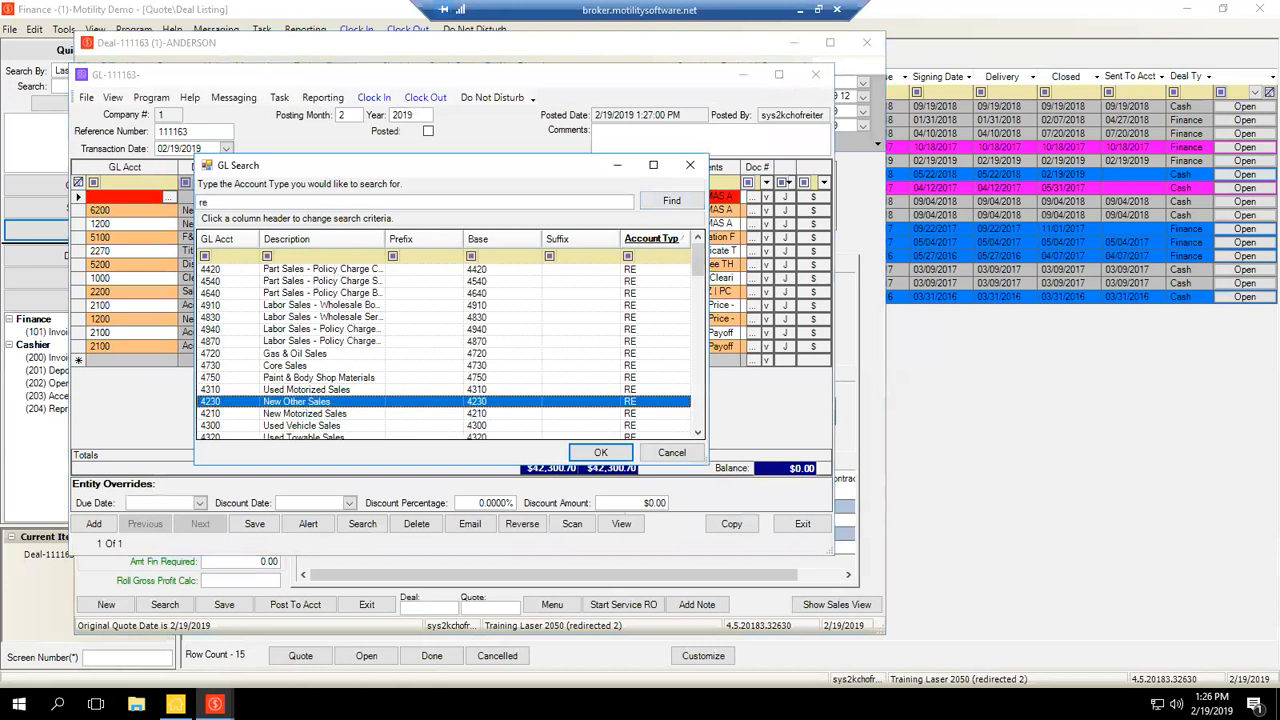
key(Return)
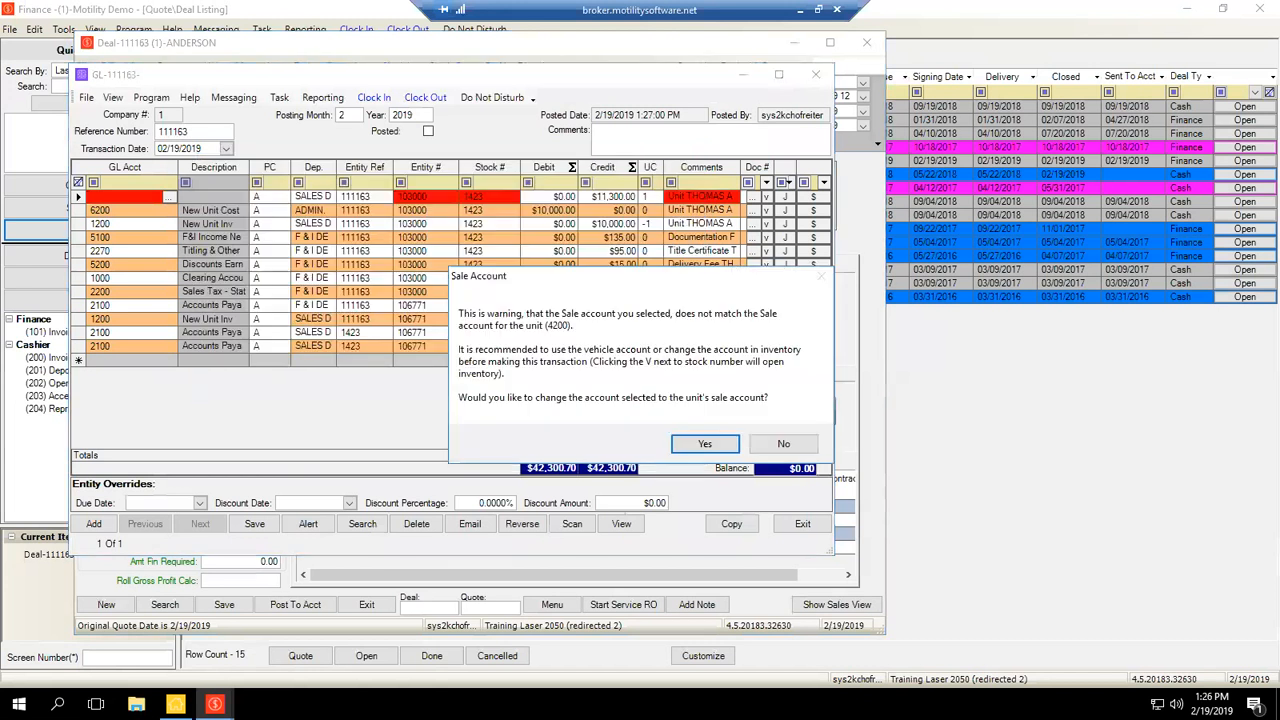
click(752, 449)
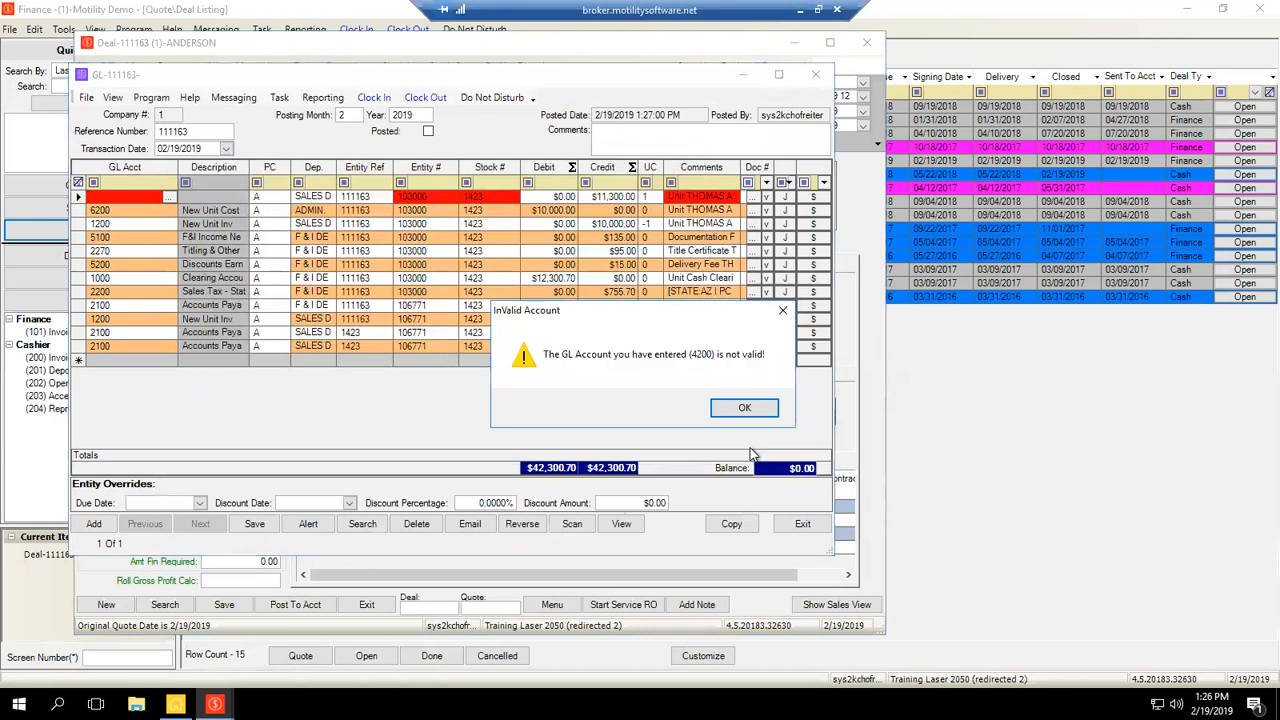
key(Return)
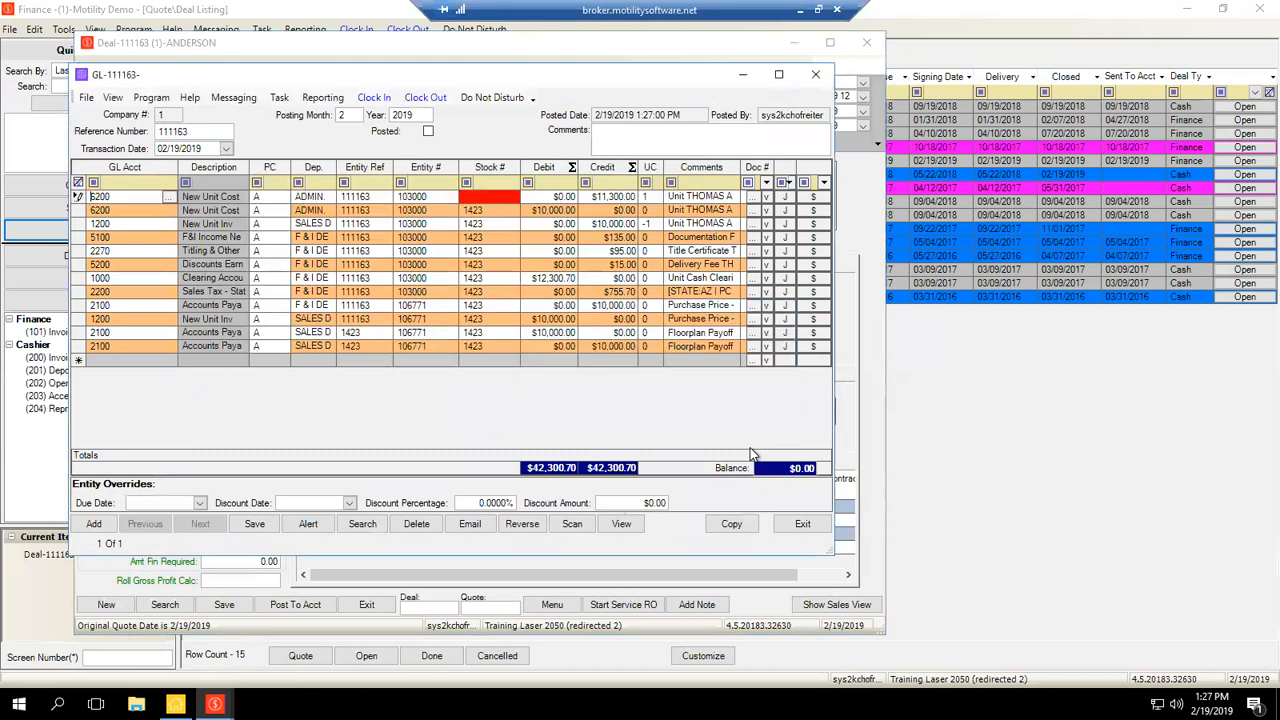
Enter stock number 1423 on the $11,300 unit sale line and change its GL account to 5200.
click(478, 197)
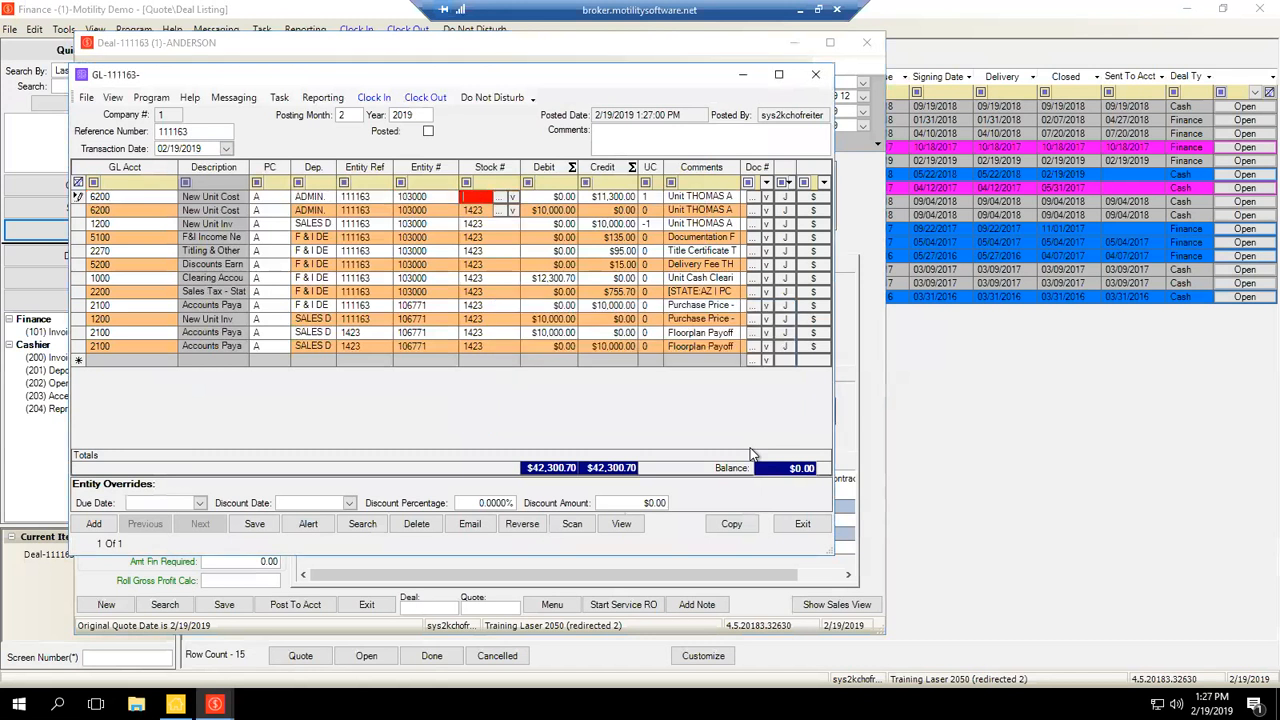
text(1423)
key(Tab)
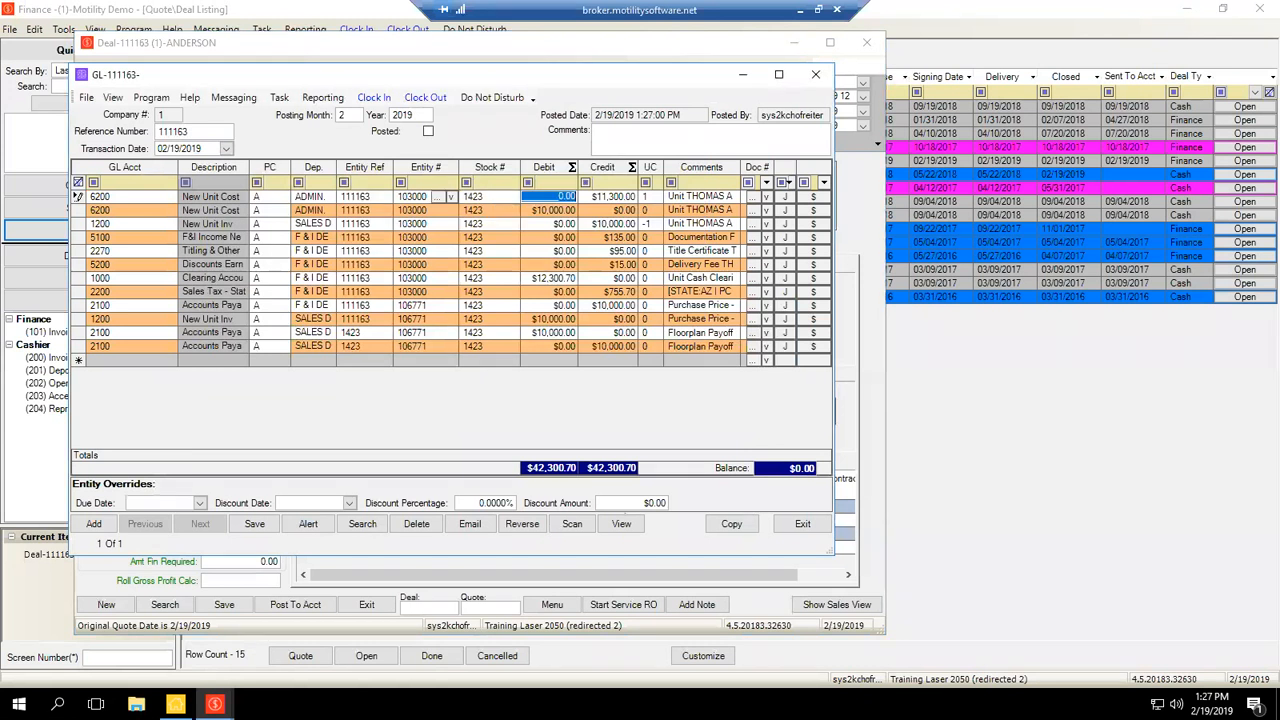
click(212, 210)
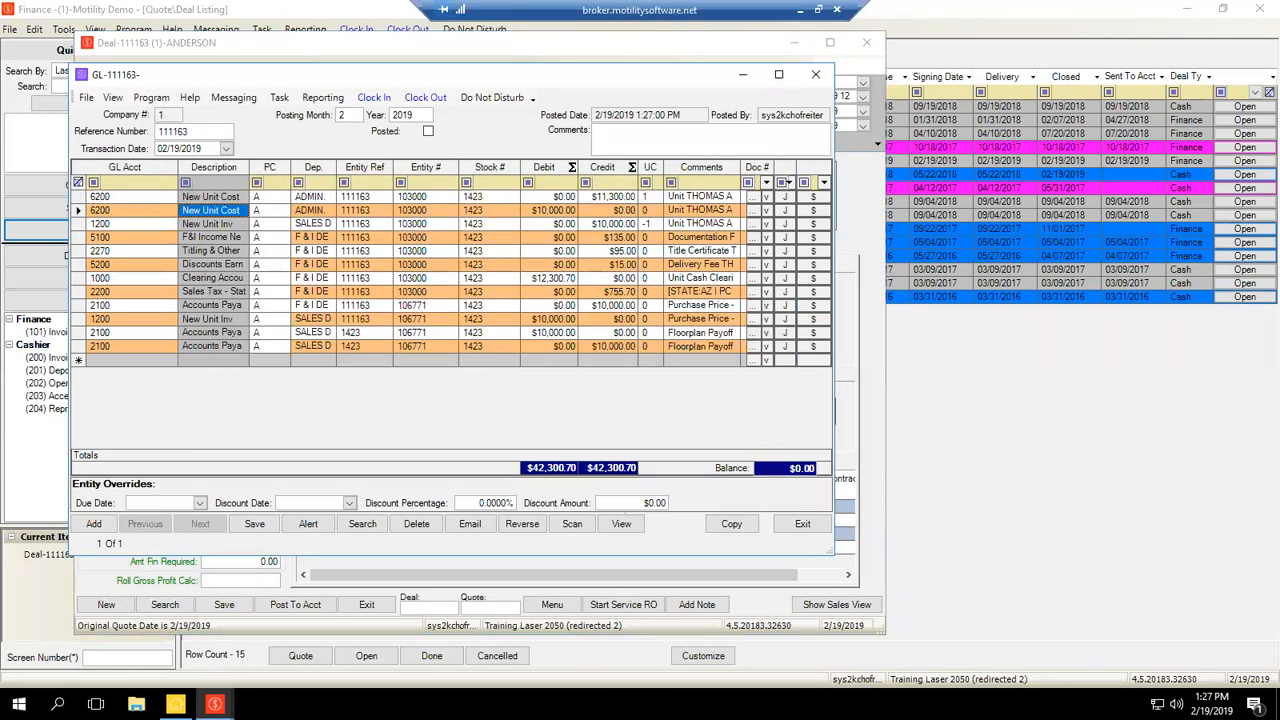
click(212, 197)
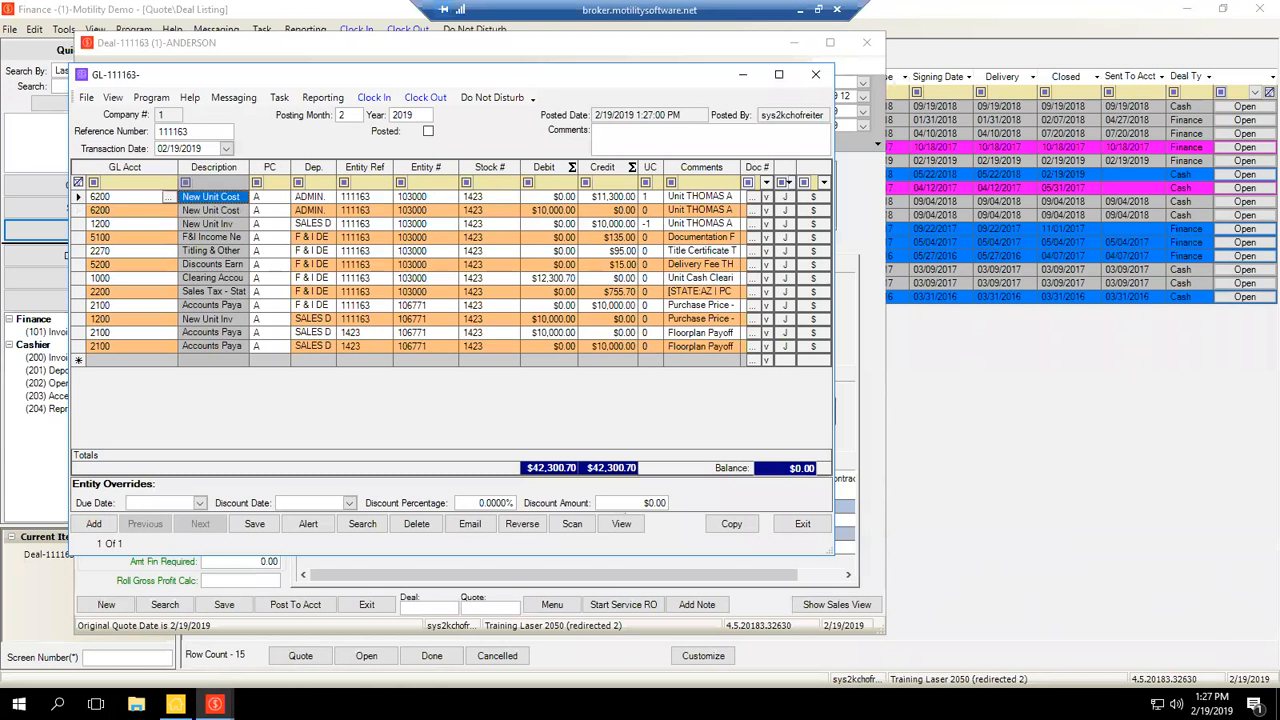
click(92, 197)
drag(91, 197, 97, 197)
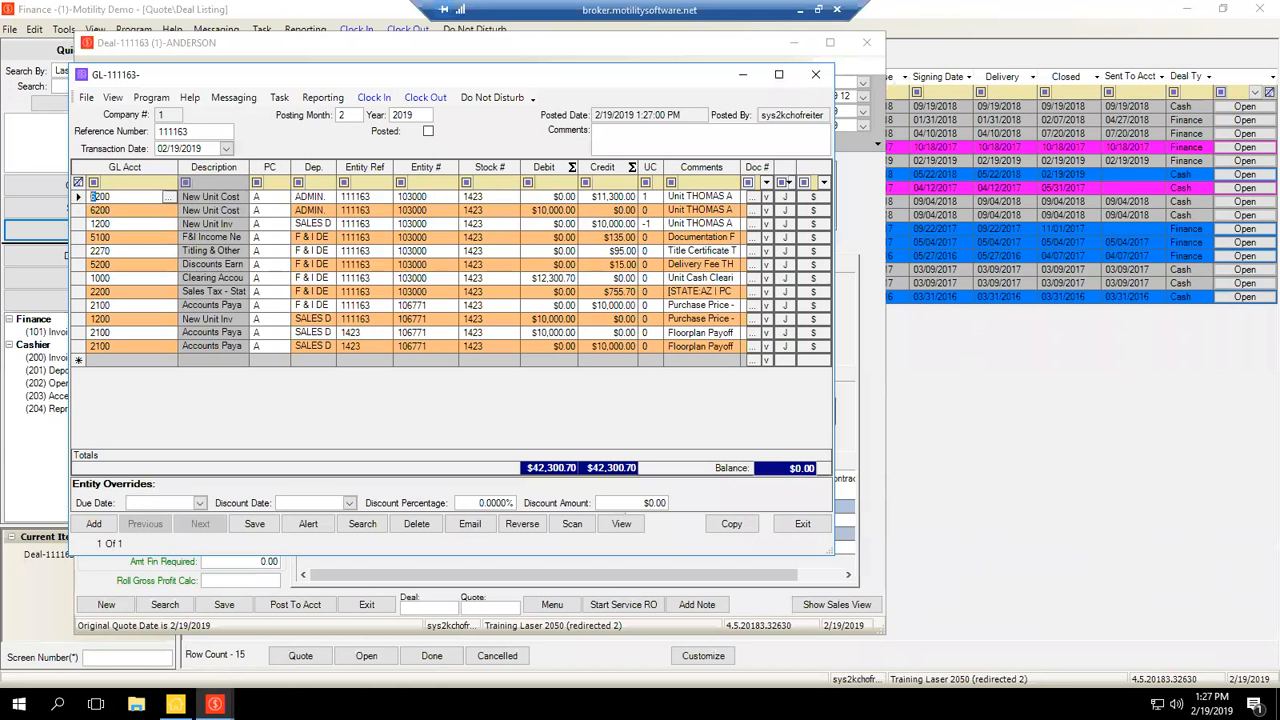
key(Tab)
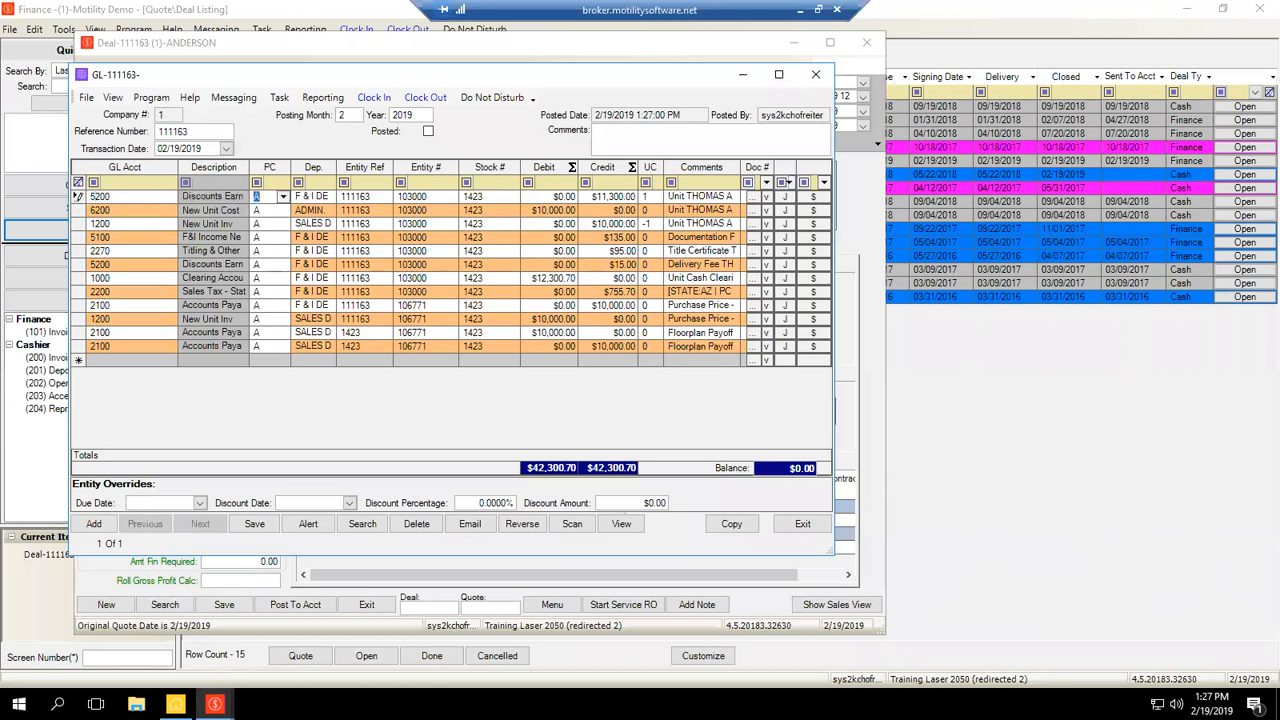
Examine the comments on the Floorplan Payoff and consignment purchase price lines, and enlarge the GL transaction window.
click(307, 179)
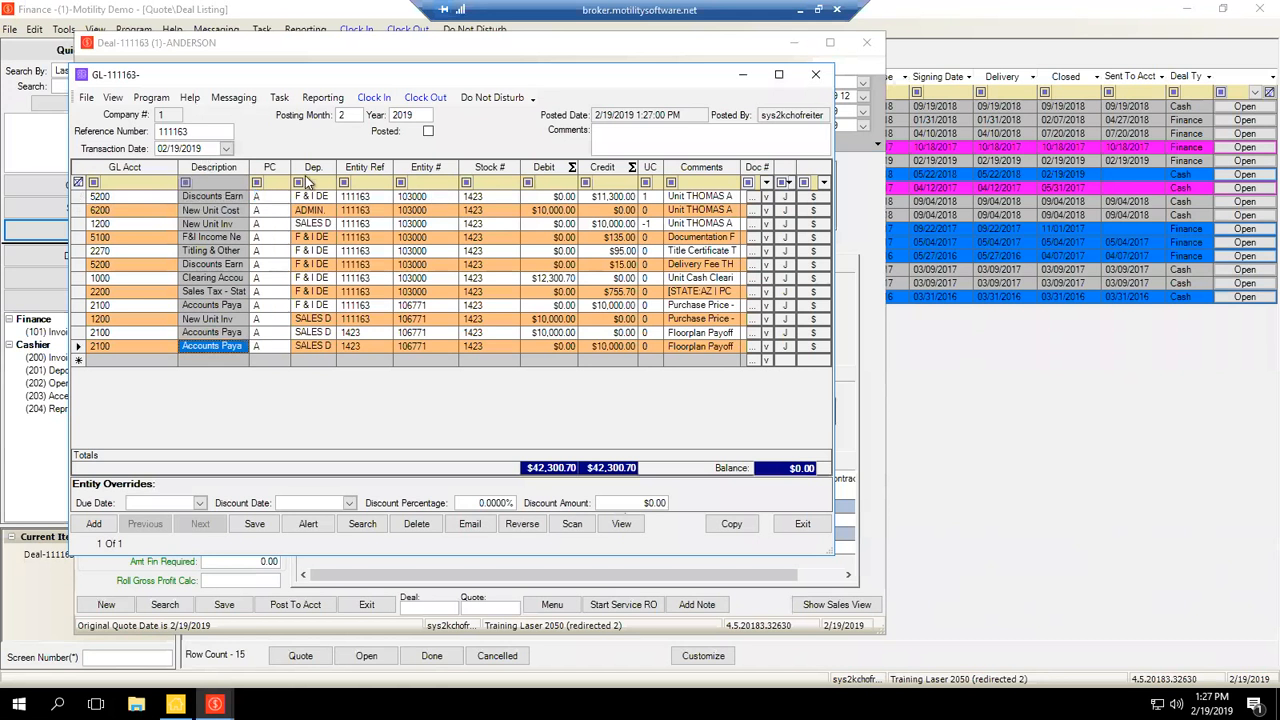
key(Up)
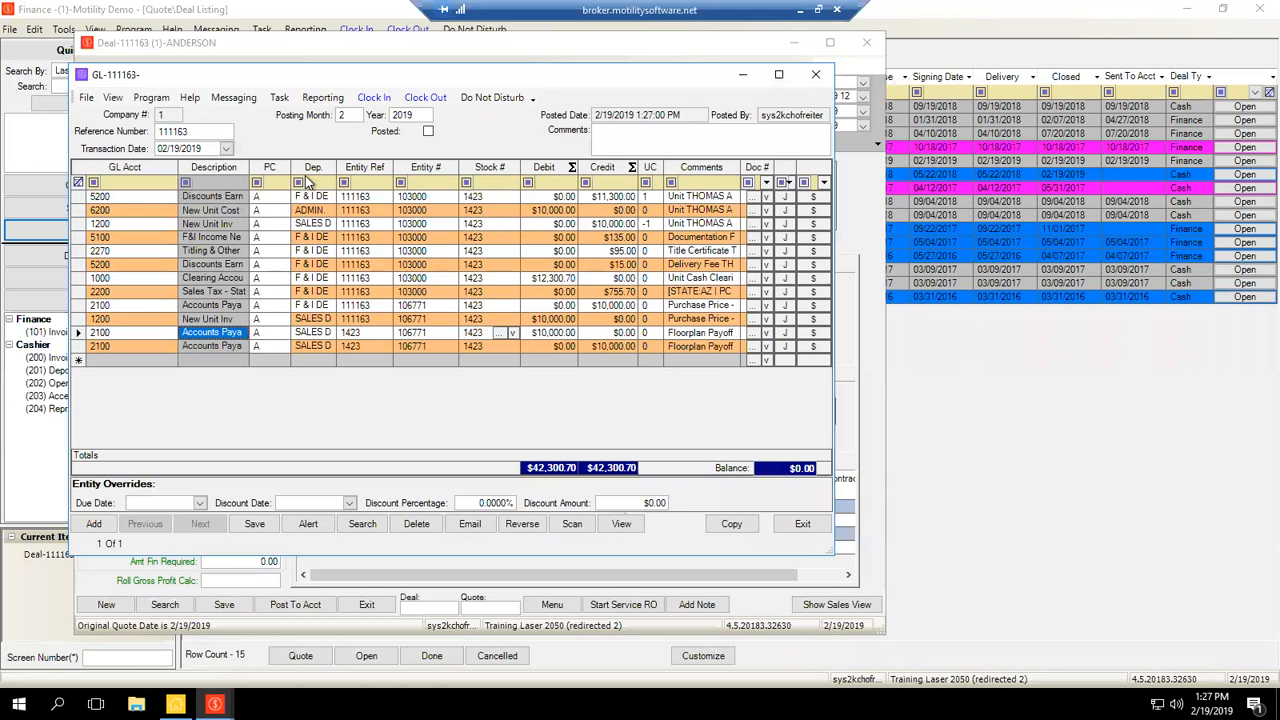
click(699, 333)
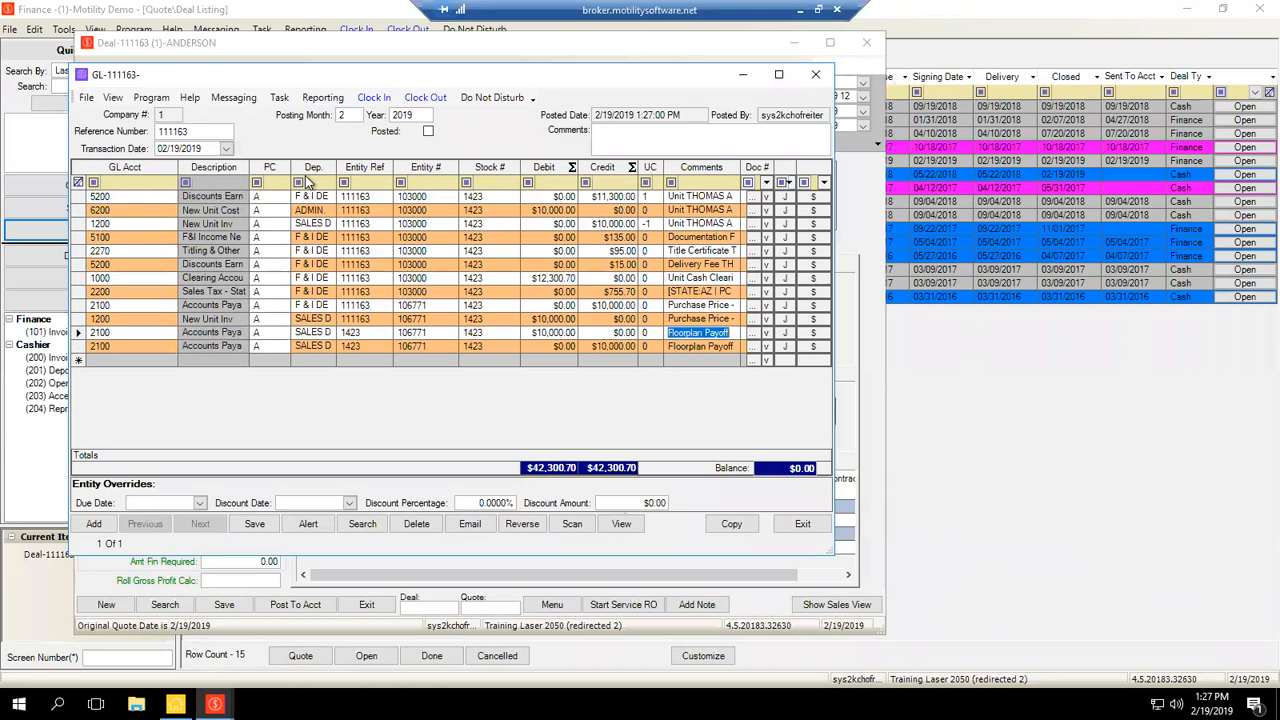
key(Down)
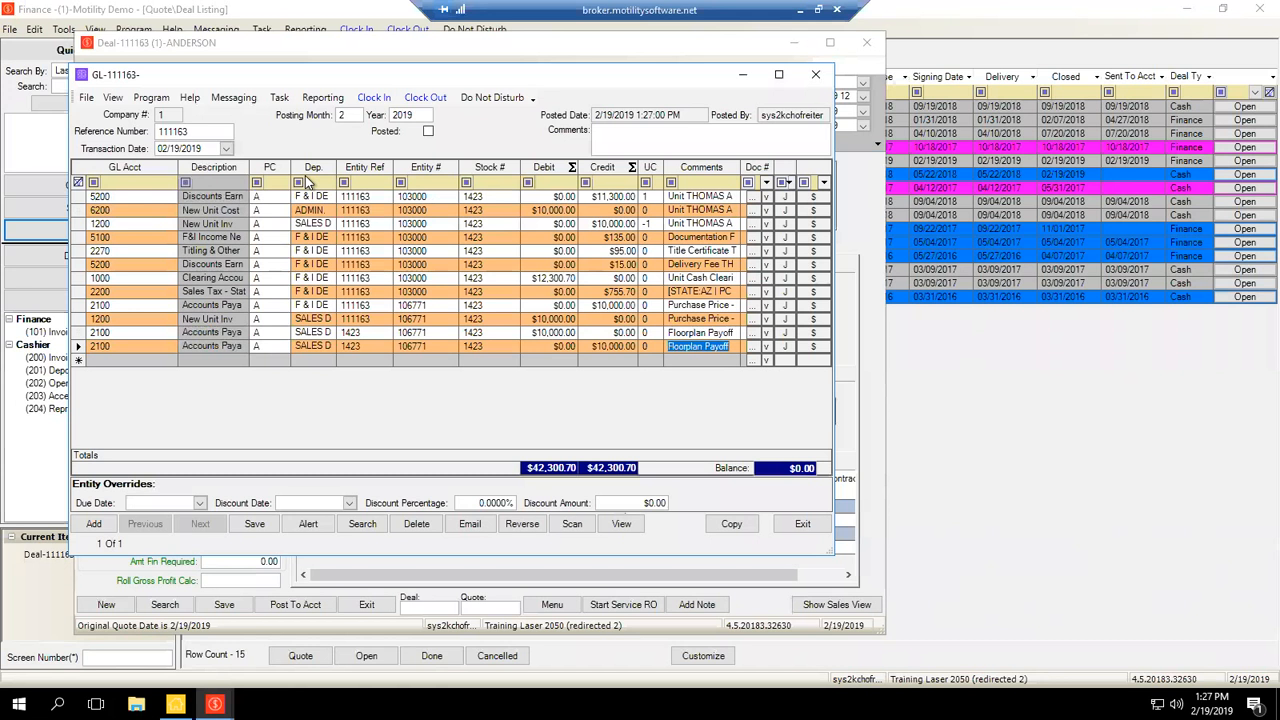
click(702, 306)
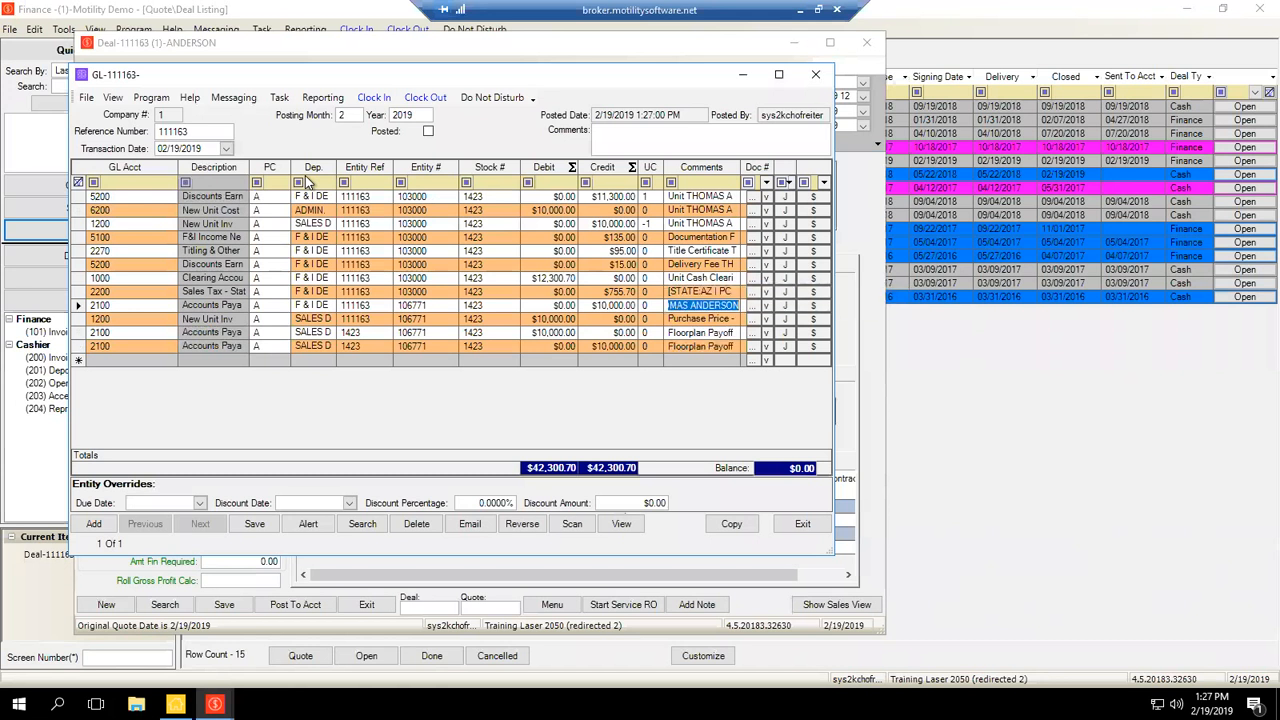
key(Down)
key(Up)
drag(832, 553, 1155, 610)
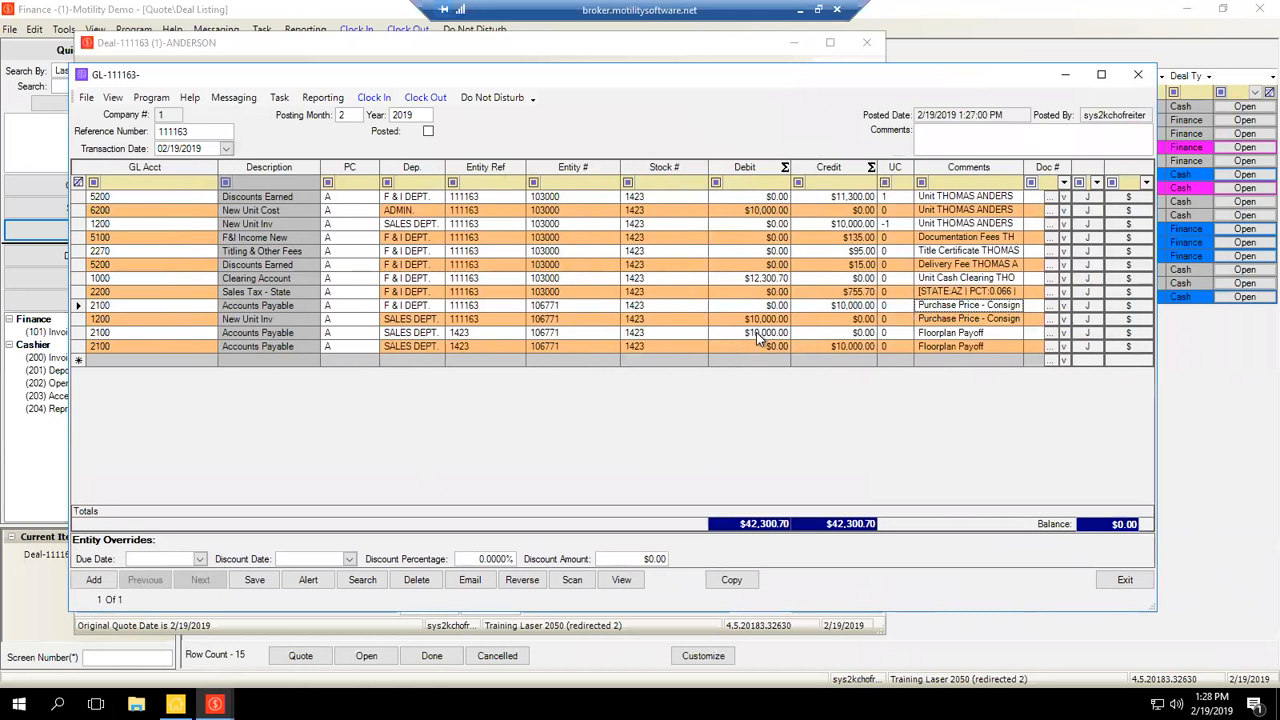
Delete the two Floorplan Payoff lines from the GL transaction.
drag(757, 334, 757, 346)
key(Delete)
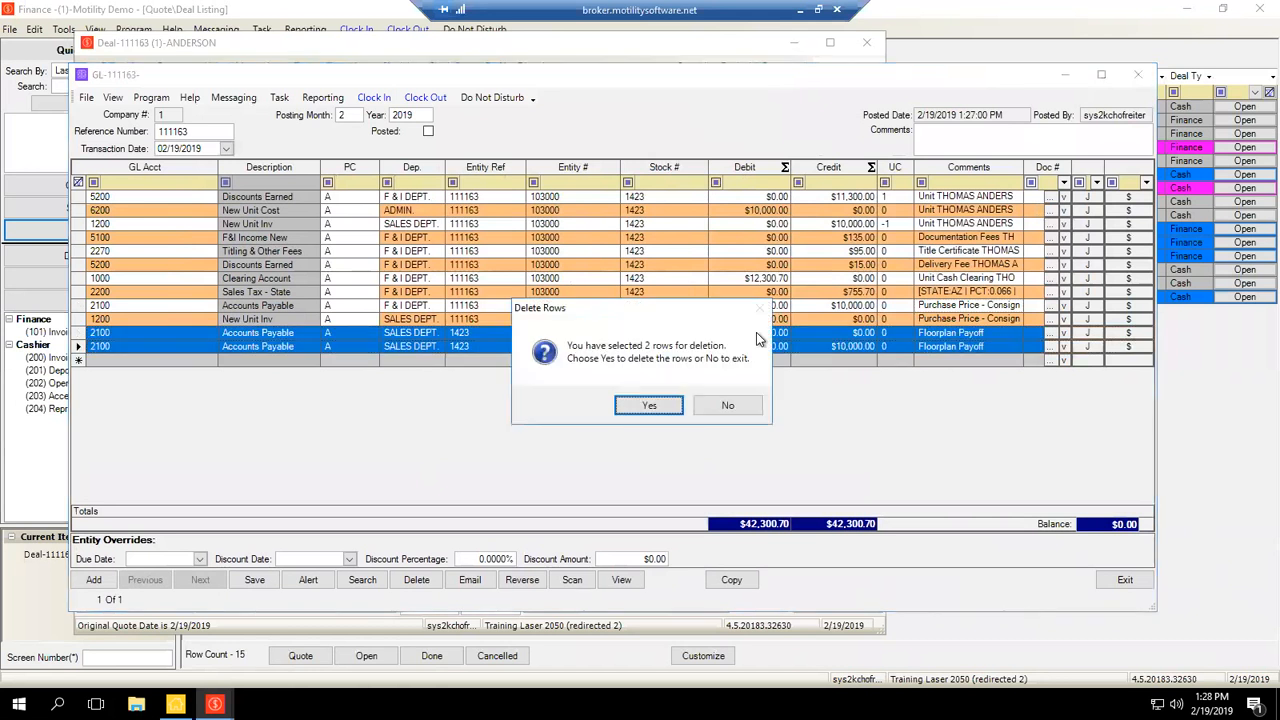
key(Return)
Examine the consignment lines for Accounts Payable and New Unit Inv, comparing their comments and amounts with the unit's inventory credit.
click(836, 305)
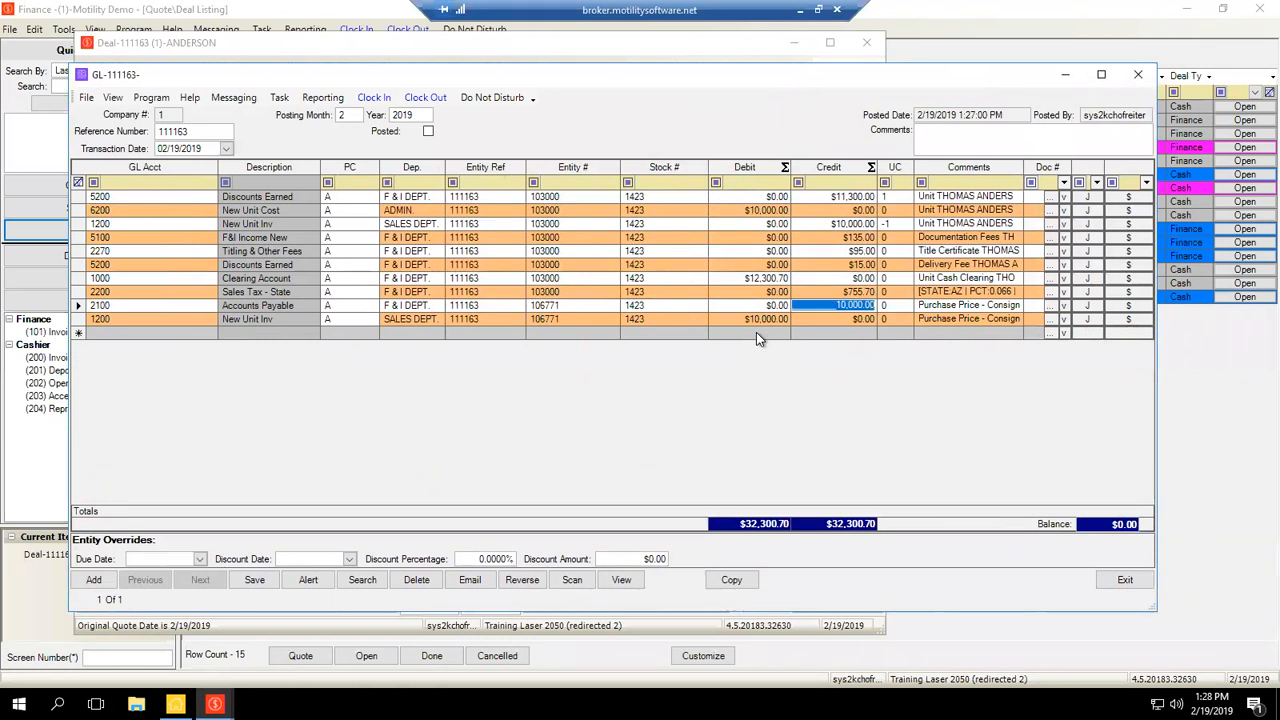
click(970, 305)
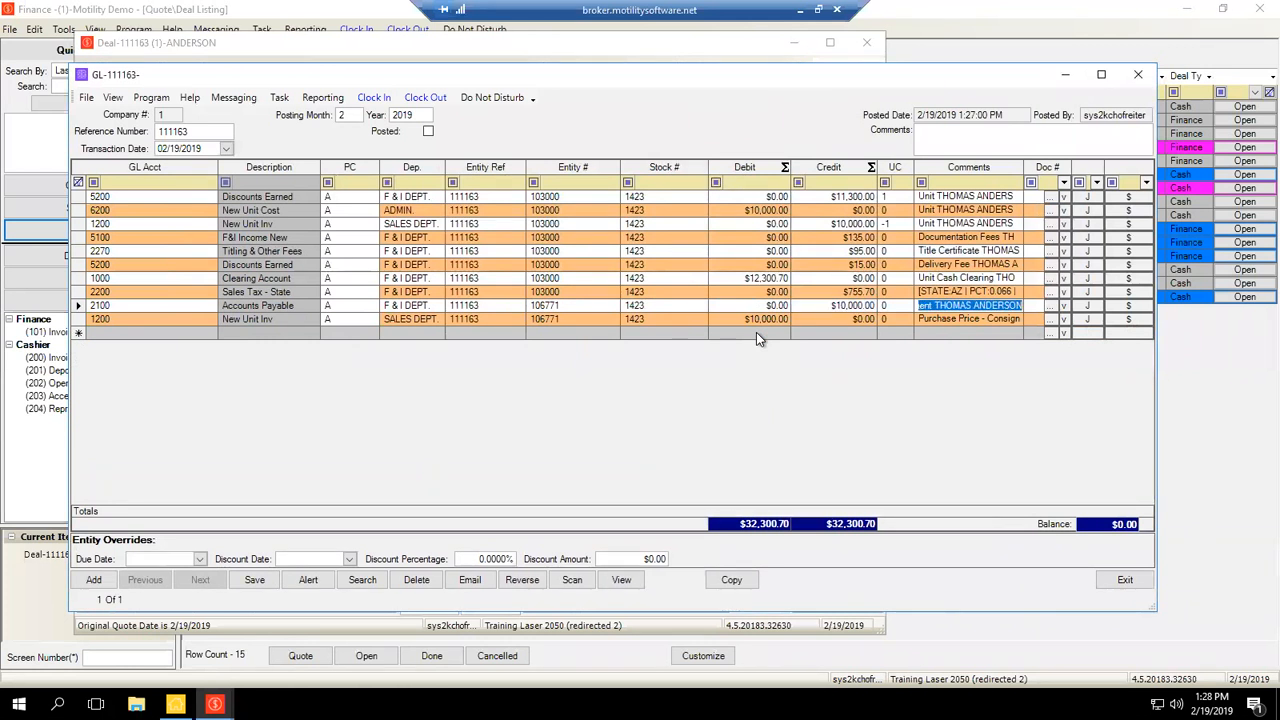
click(970, 319)
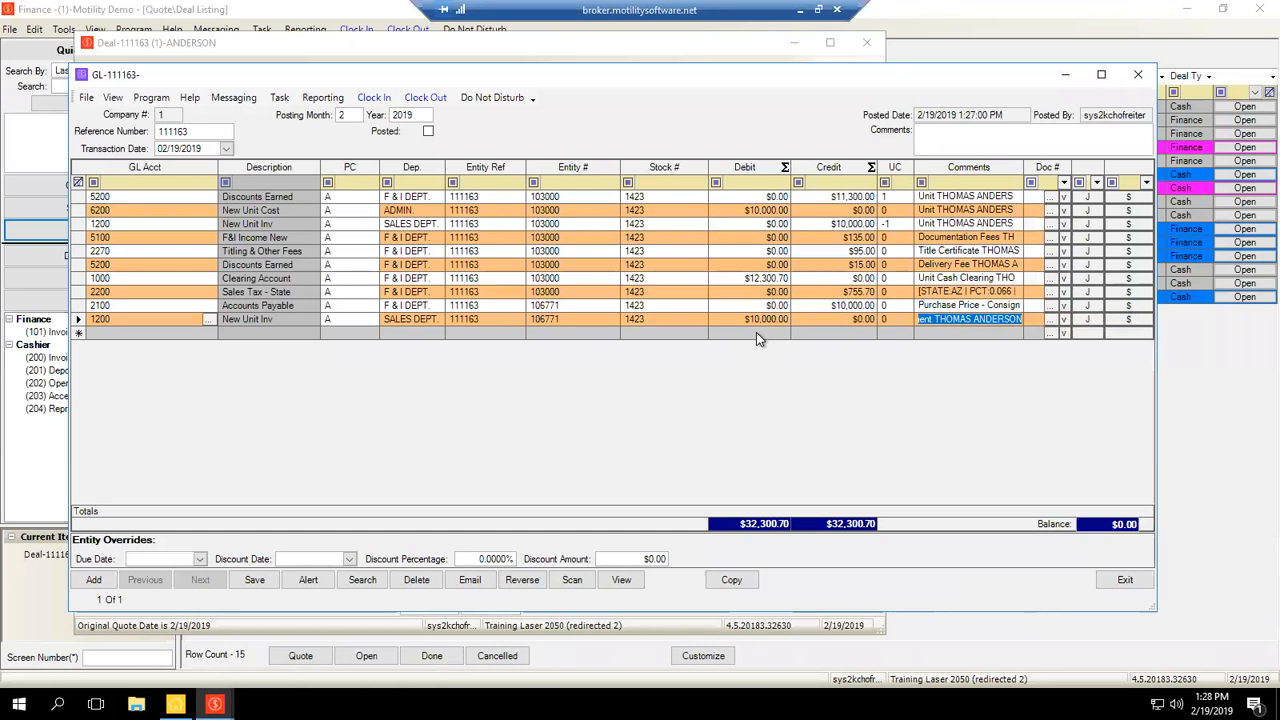
click(262, 319)
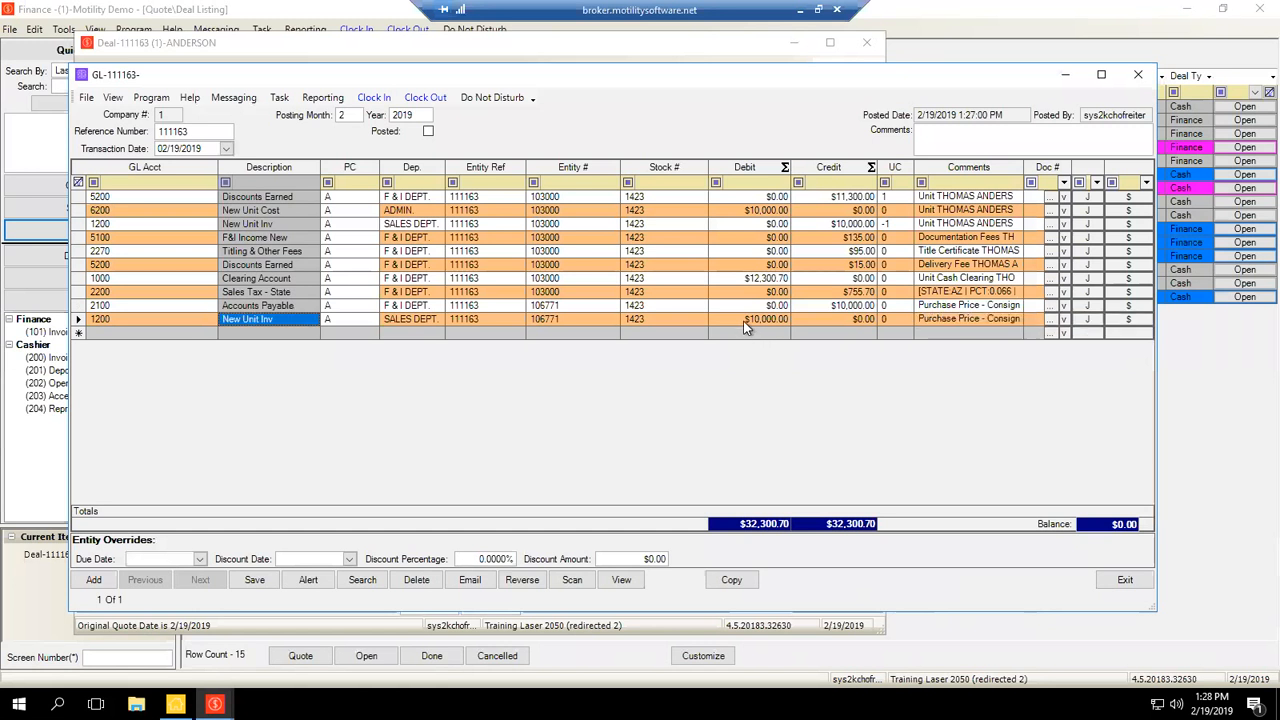
click(744, 322)
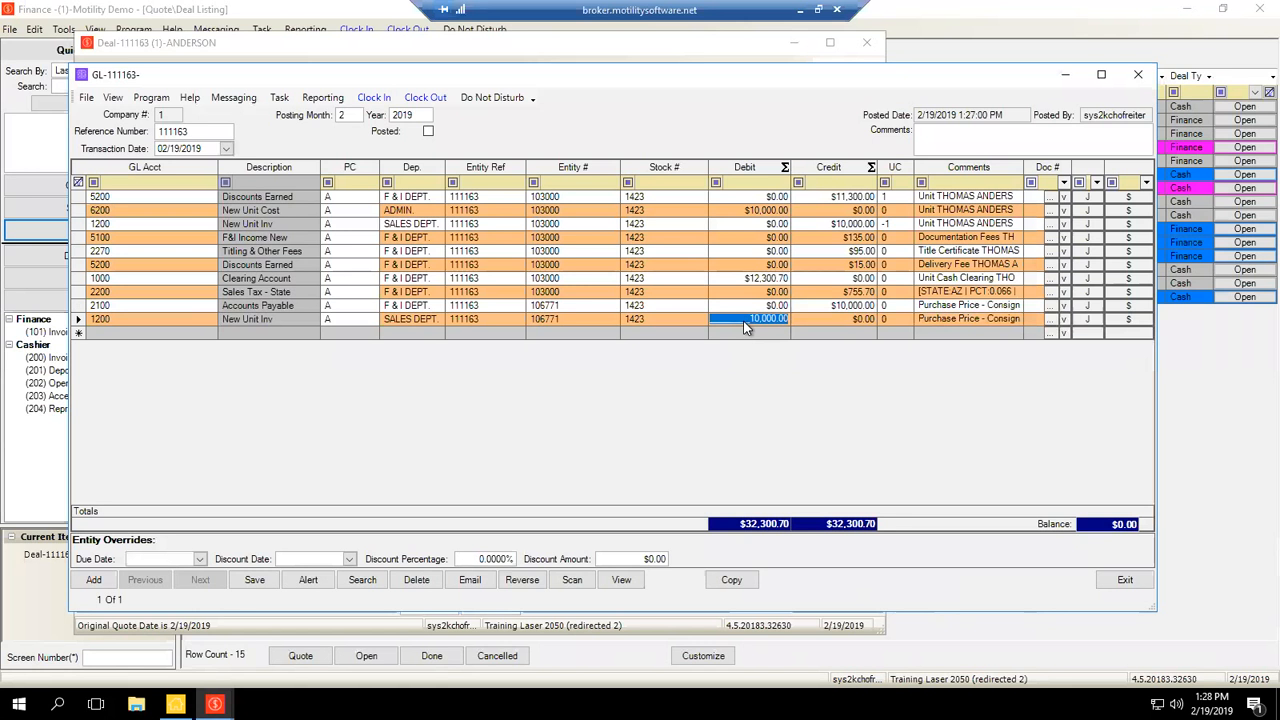
click(838, 224)
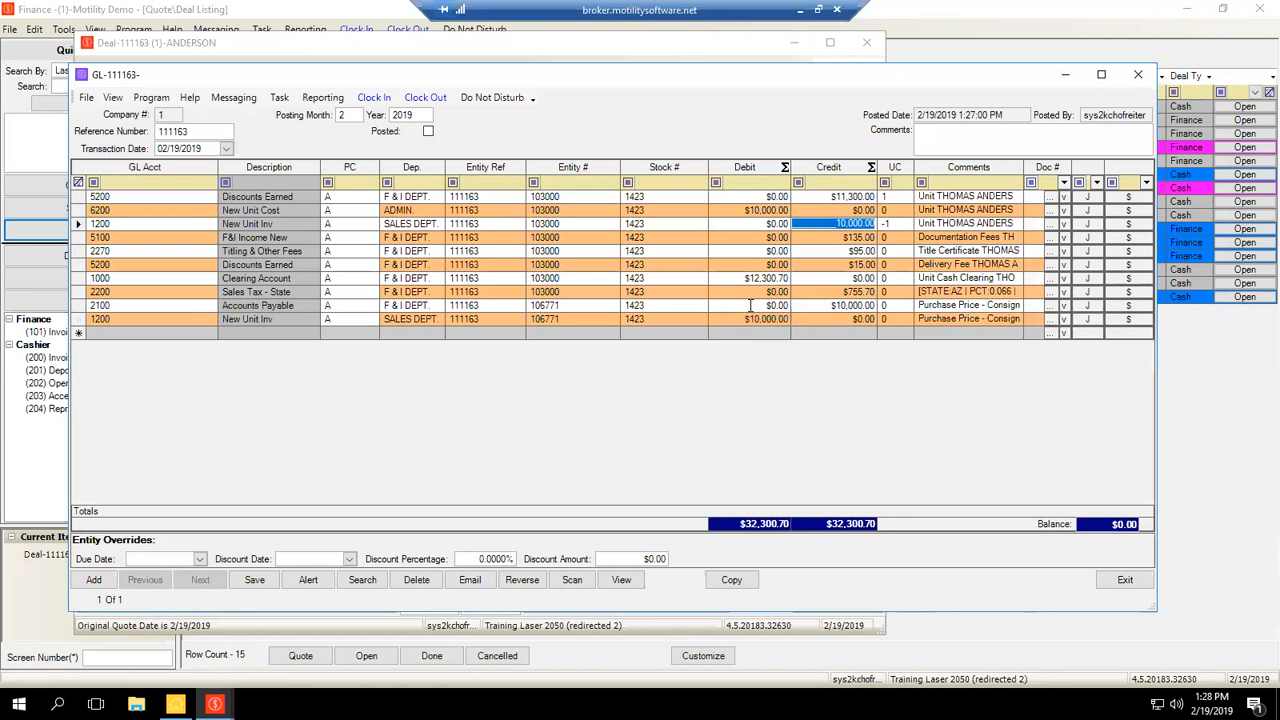
click(838, 305)
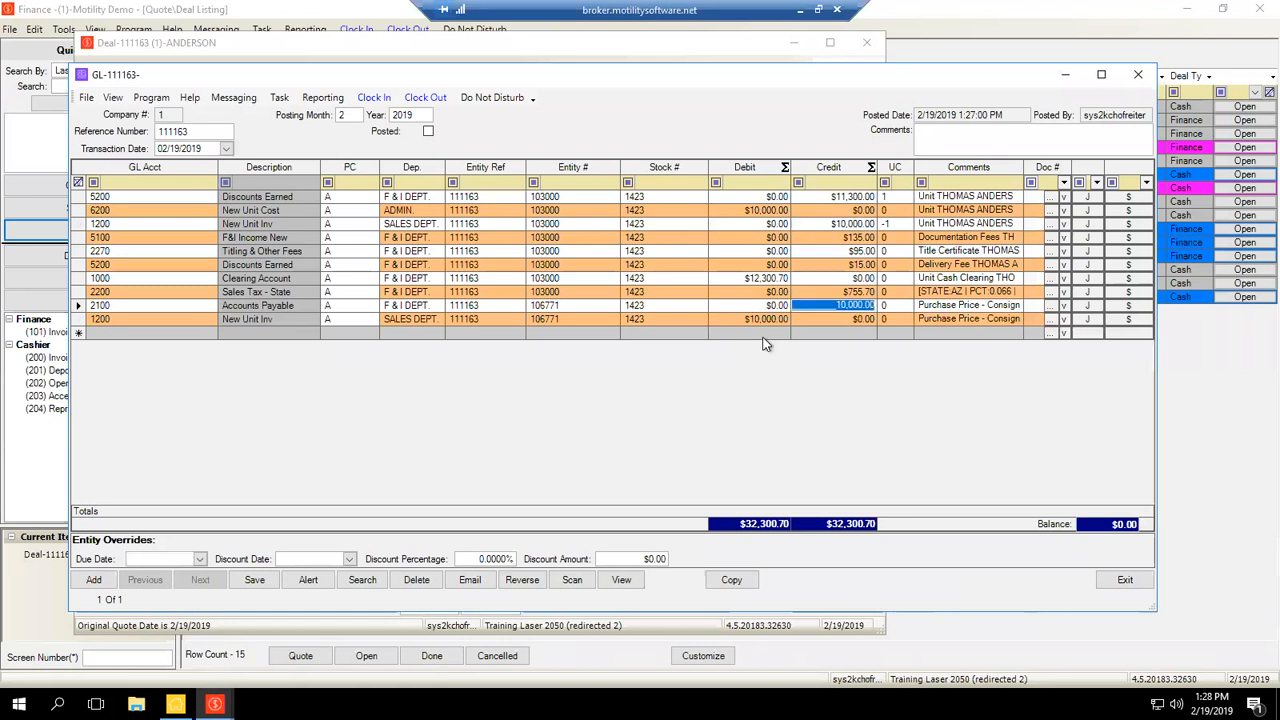
click(836, 305)
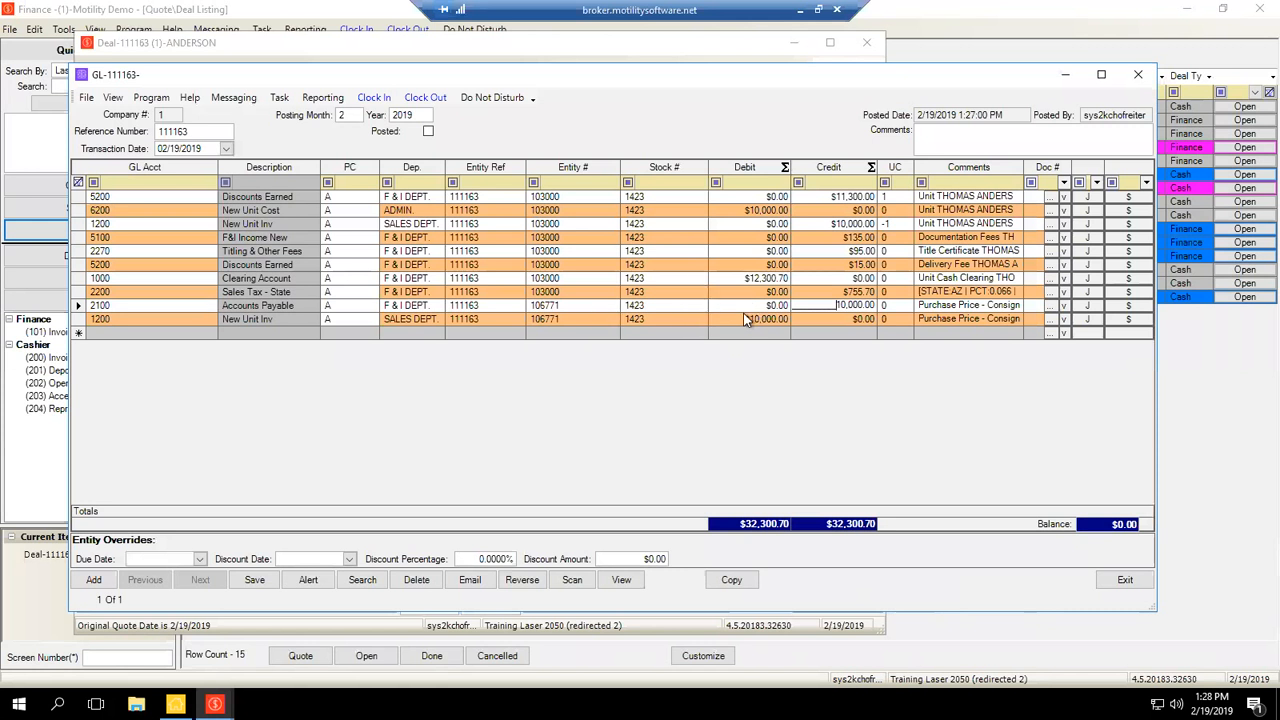
shift+click(745, 319)
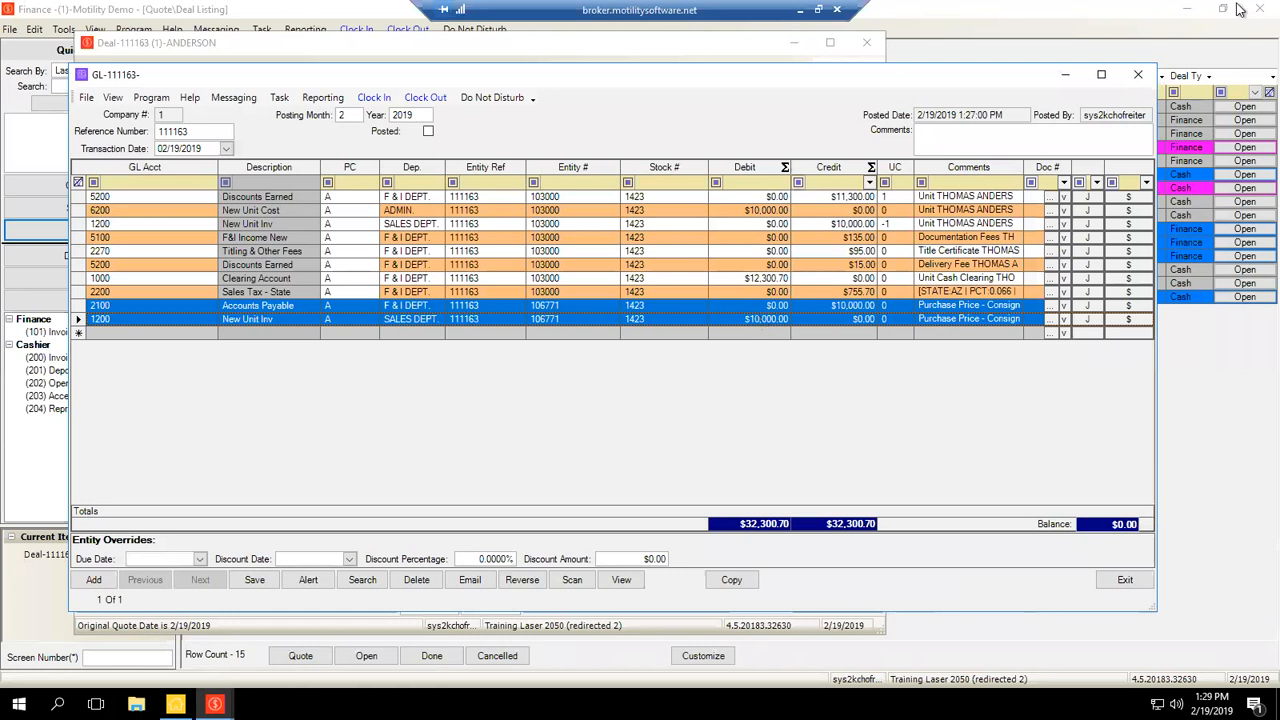
Close the GL transaction, answer the closing prompt, and close the deal to return to the Finance deals list.
click(1126, 80)
key(Tab)
key(Return)
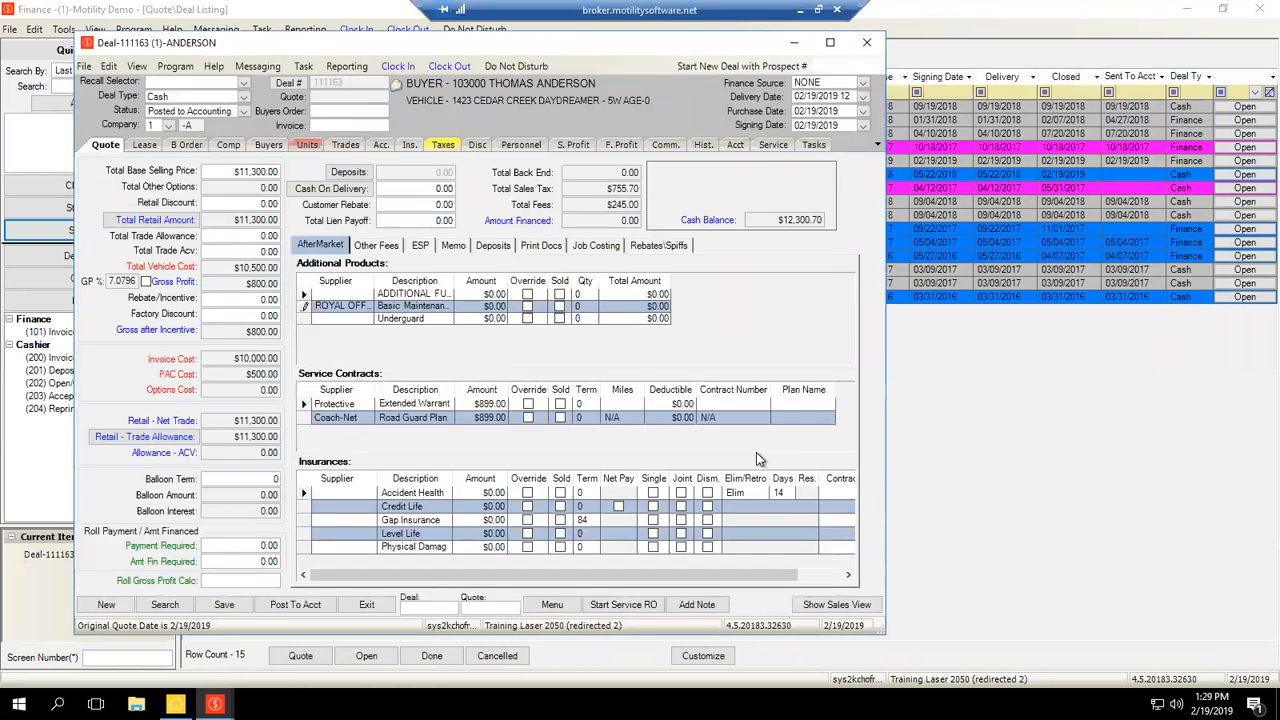
double_click(88, 45)
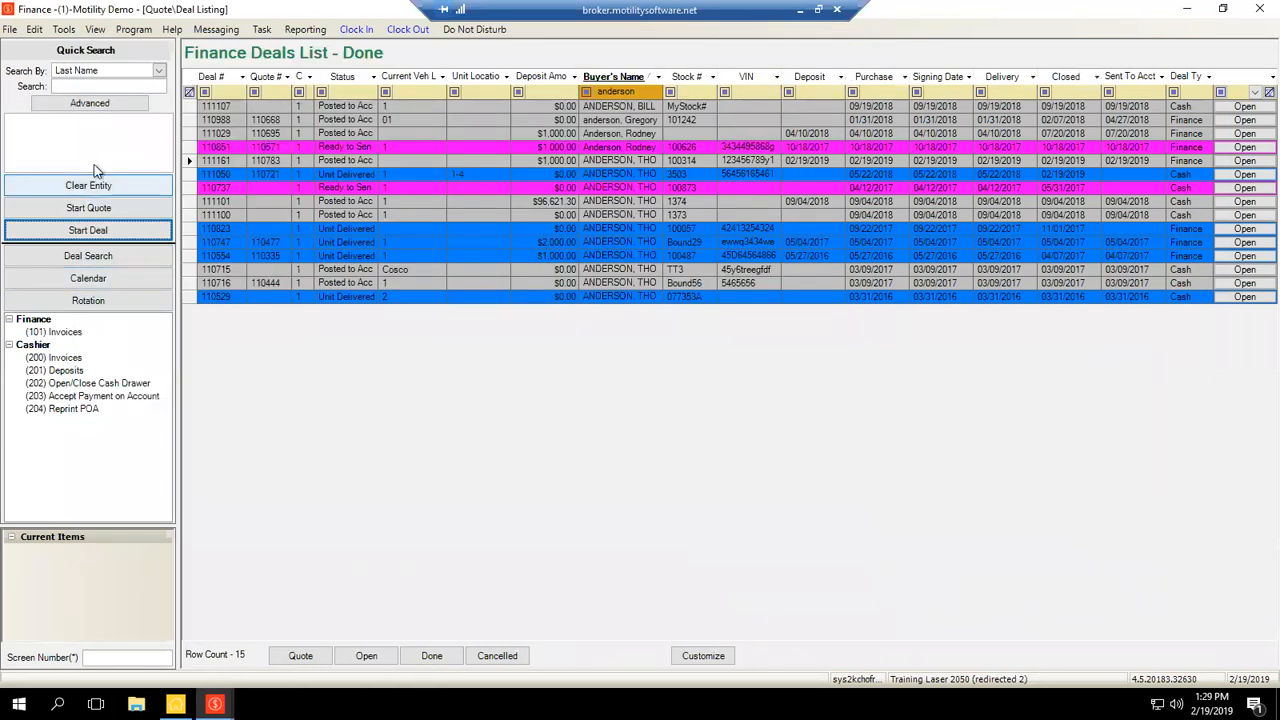
Open the Accounting module for company 1 with default profit center A.
click(176, 704)
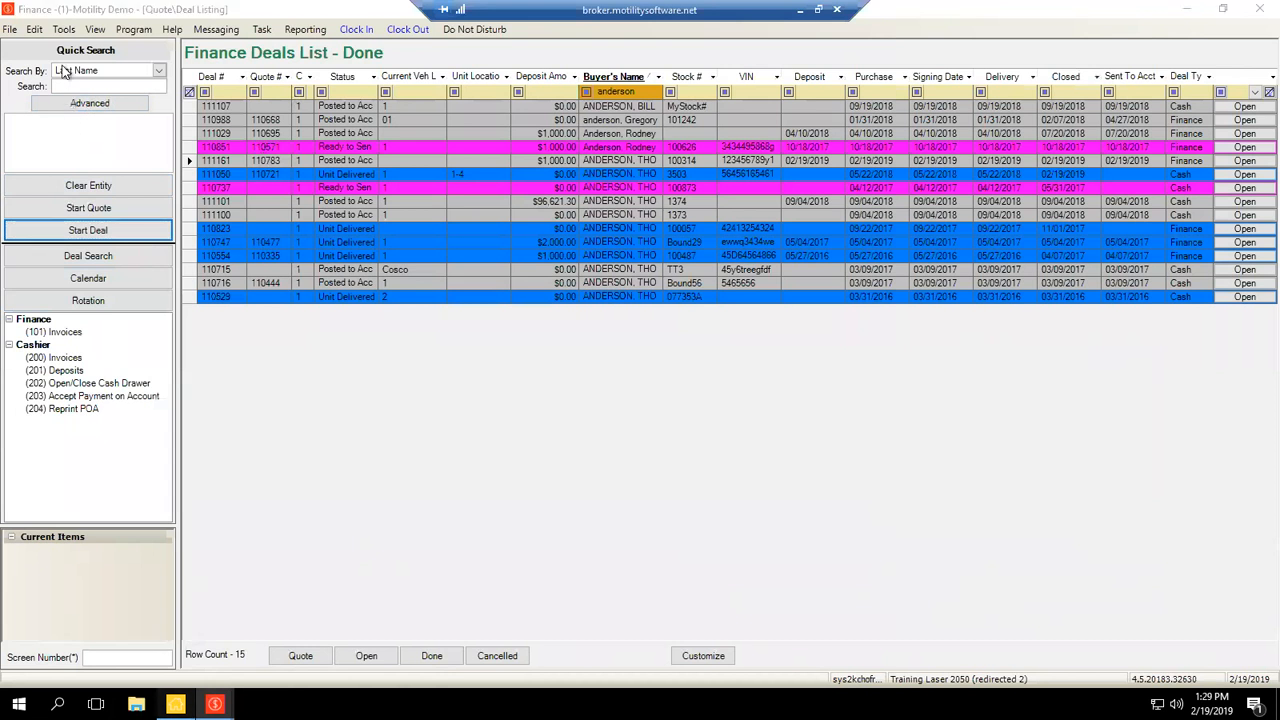
double_click(62, 140)
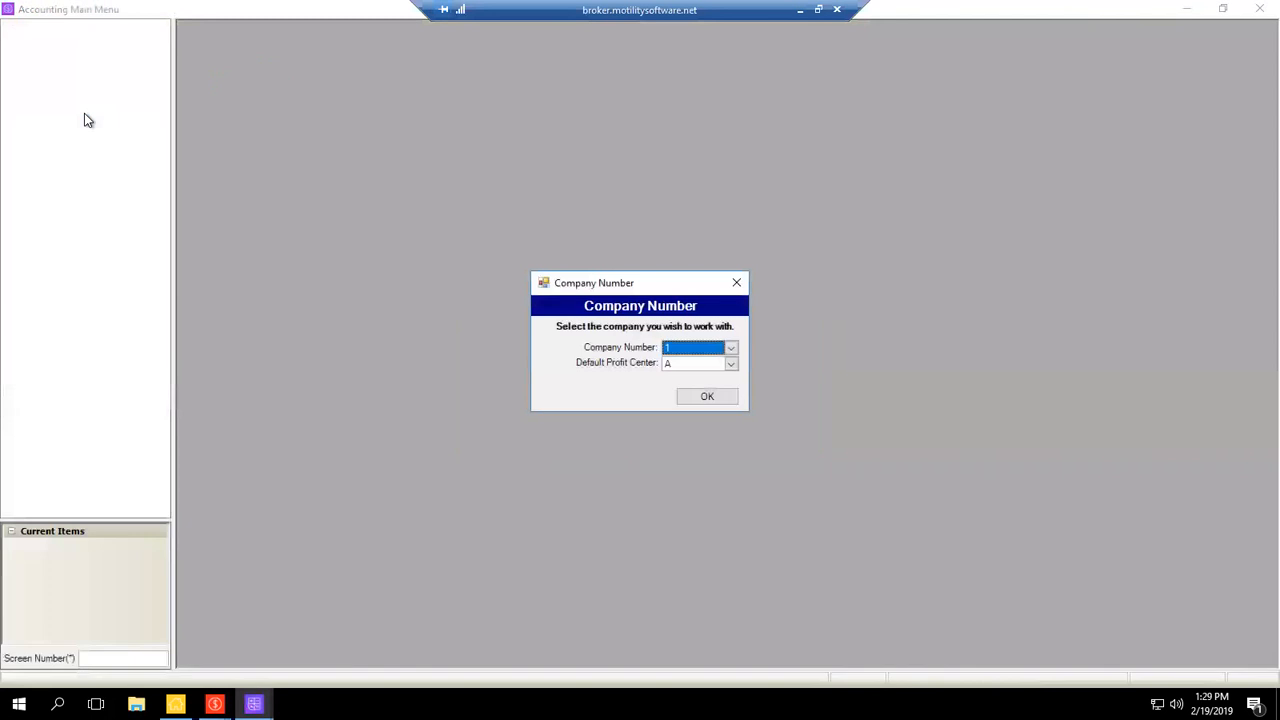
key(Return)
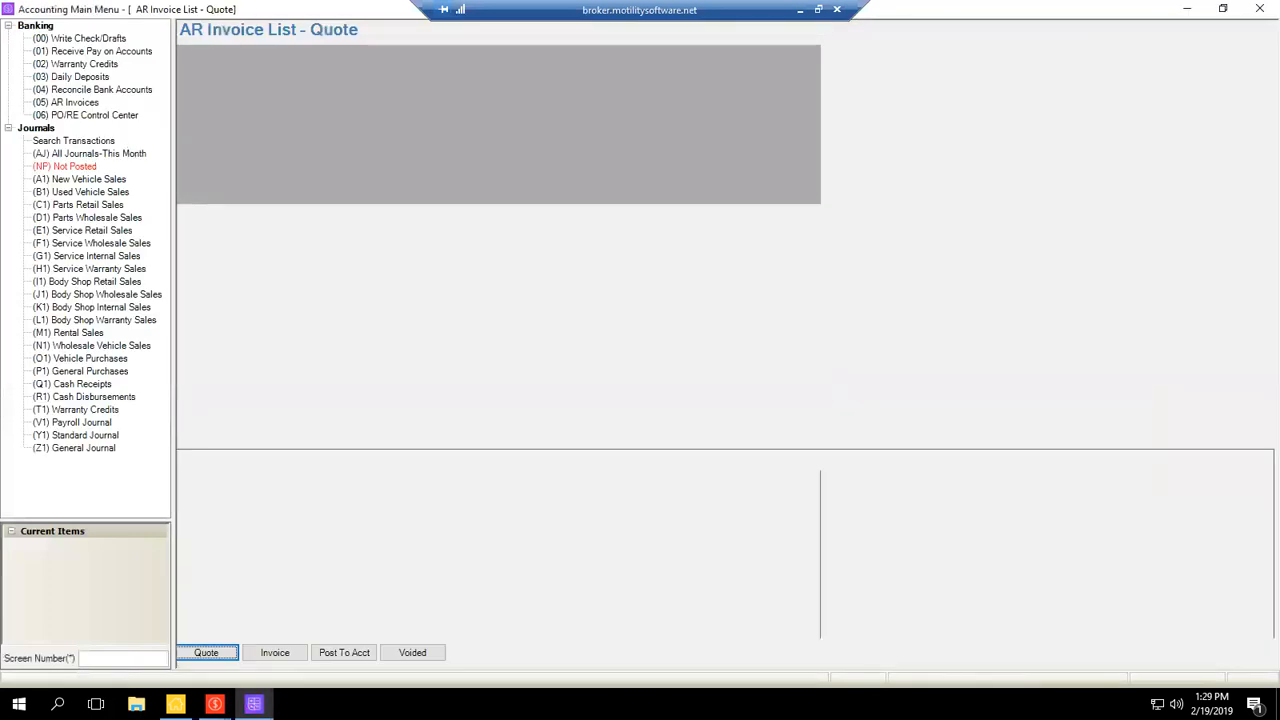
Open Write Check/Drafts for the Main Checking Account and add a new check.
double_click(62, 57)
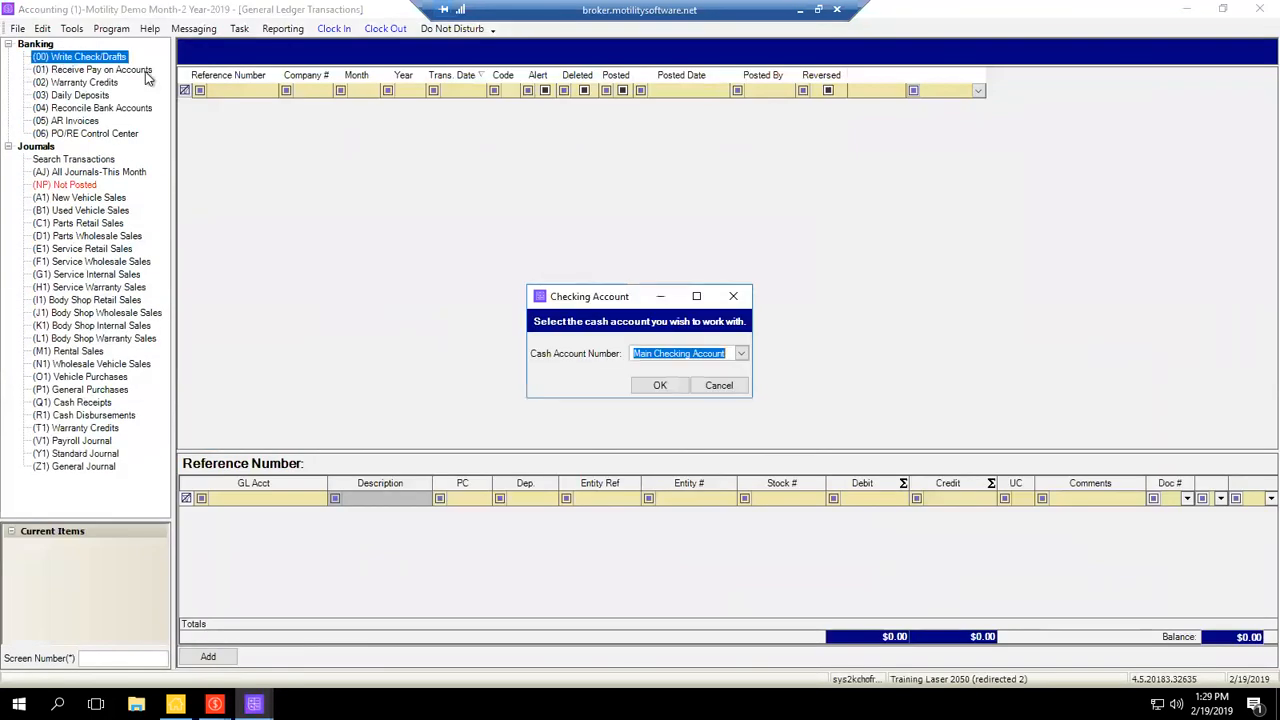
key(Return)
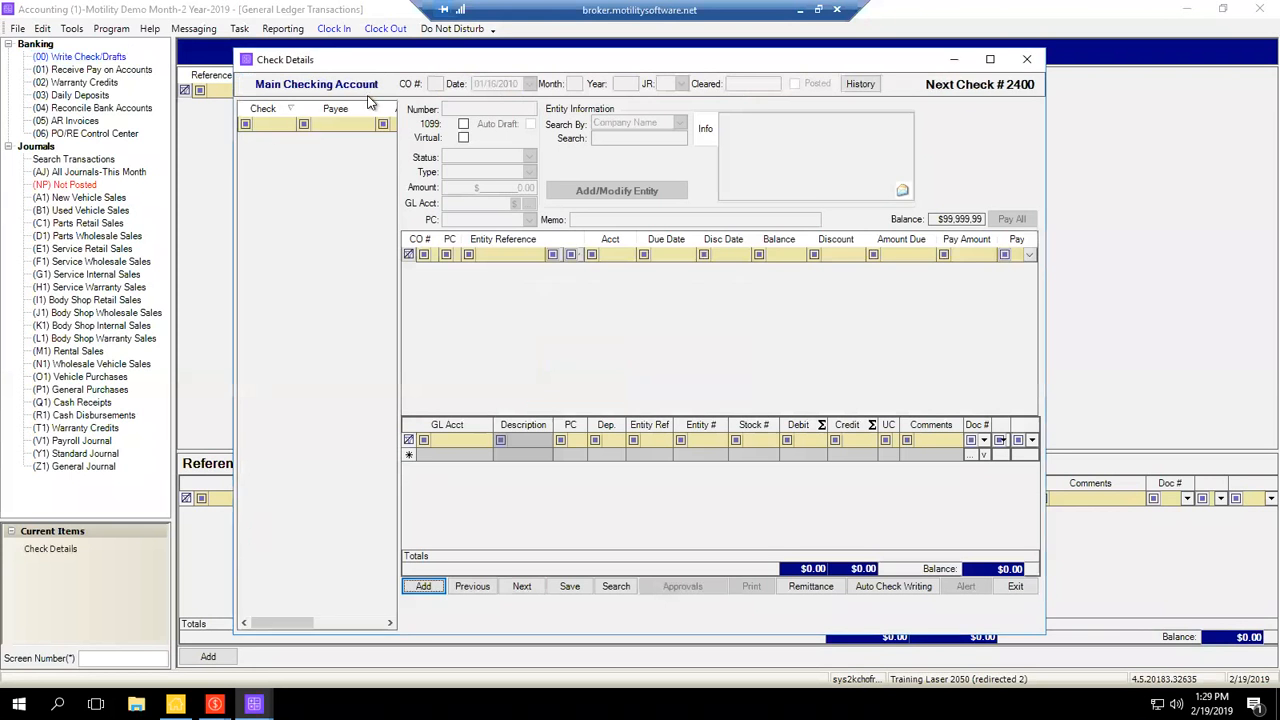
click(423, 587)
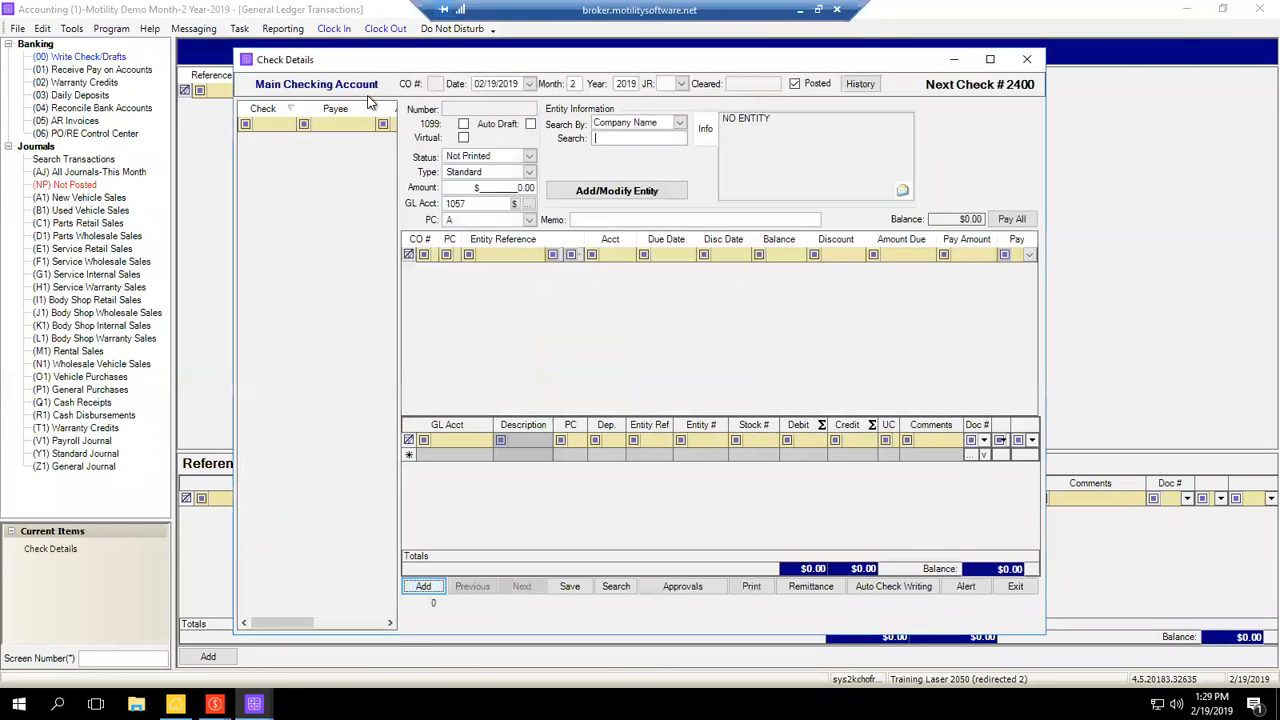
Search for the check's payee by the consigner's last name, declining to add a new entity for the misspelled name.
key(Down)
key(Tab)
text(andesron)
key(Return)
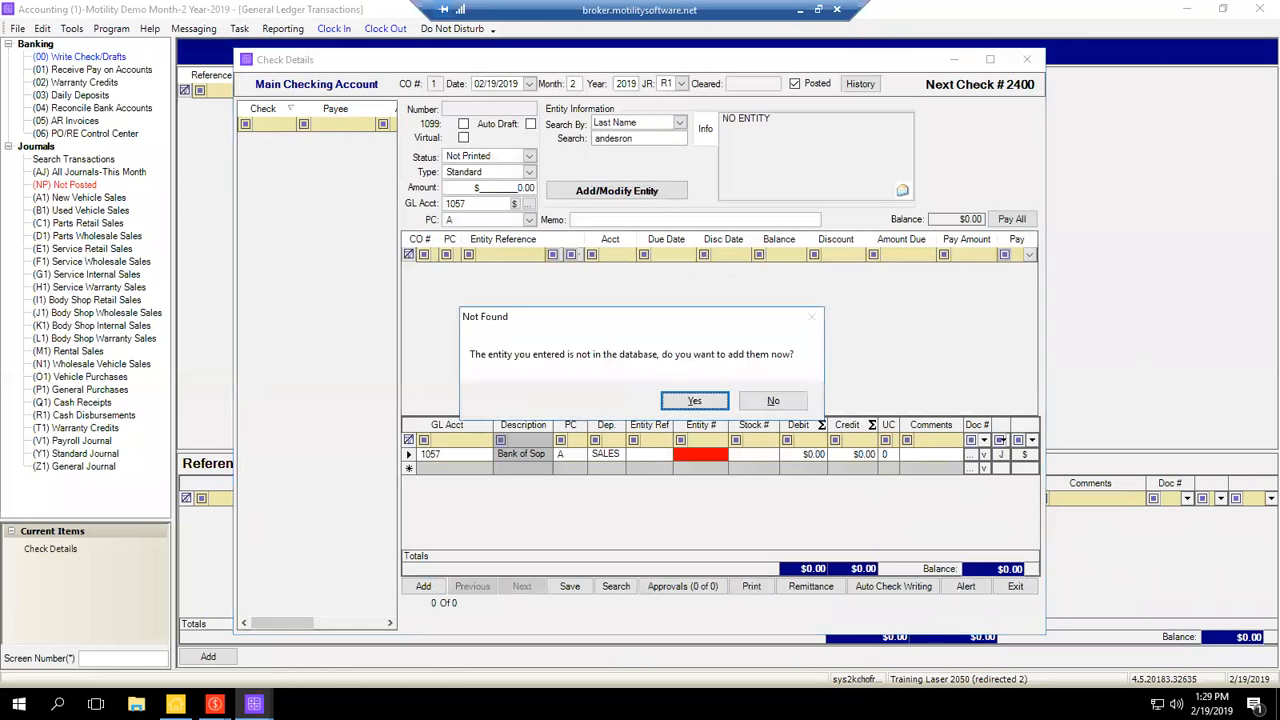
click(758, 404)
drag(645, 139, 107, 78)
text(anderson)
key(Return)
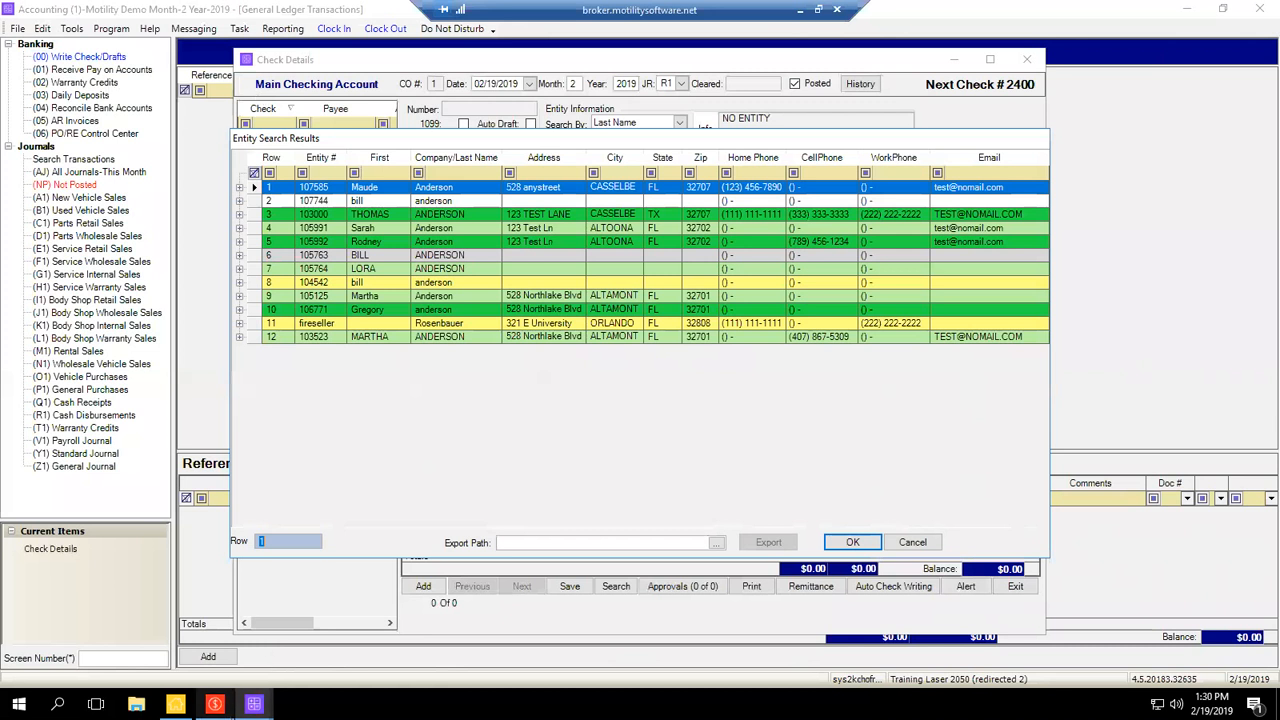
Switch to the Finance deal and open the inventory record of stock unit 1423 to identify its consigner.
click(214, 704)
click(296, 628)
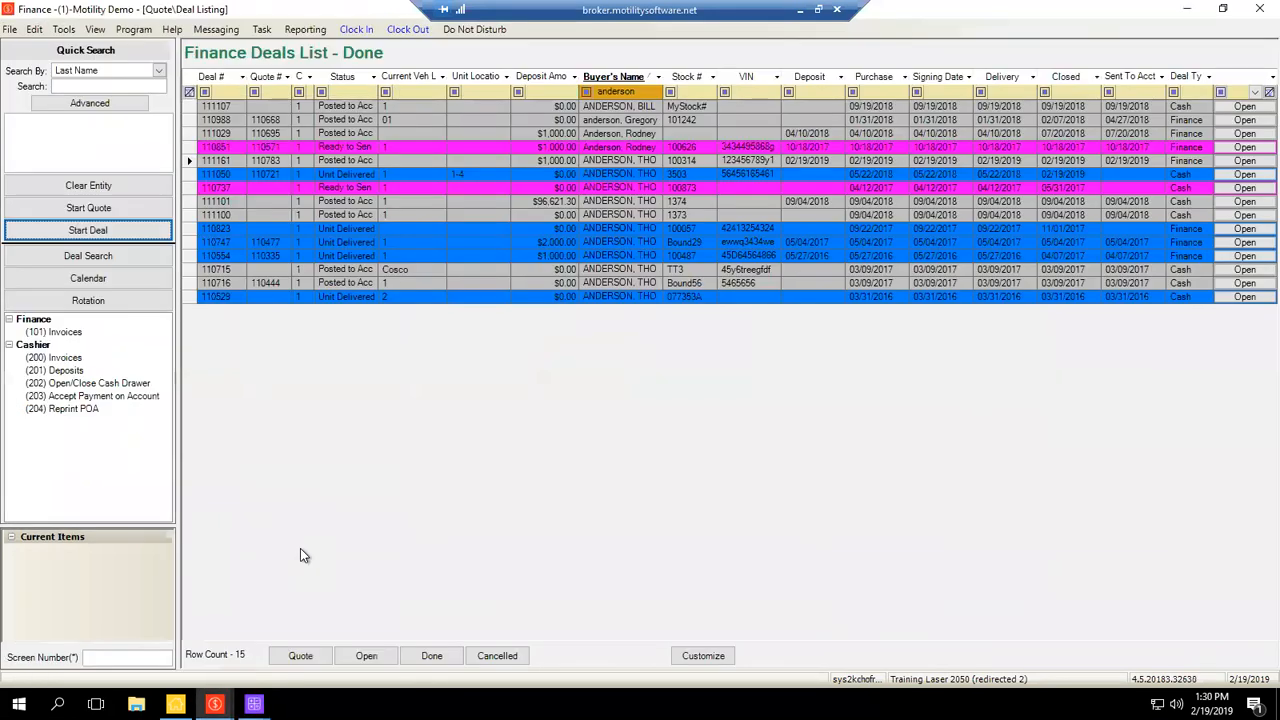
click(424, 657)
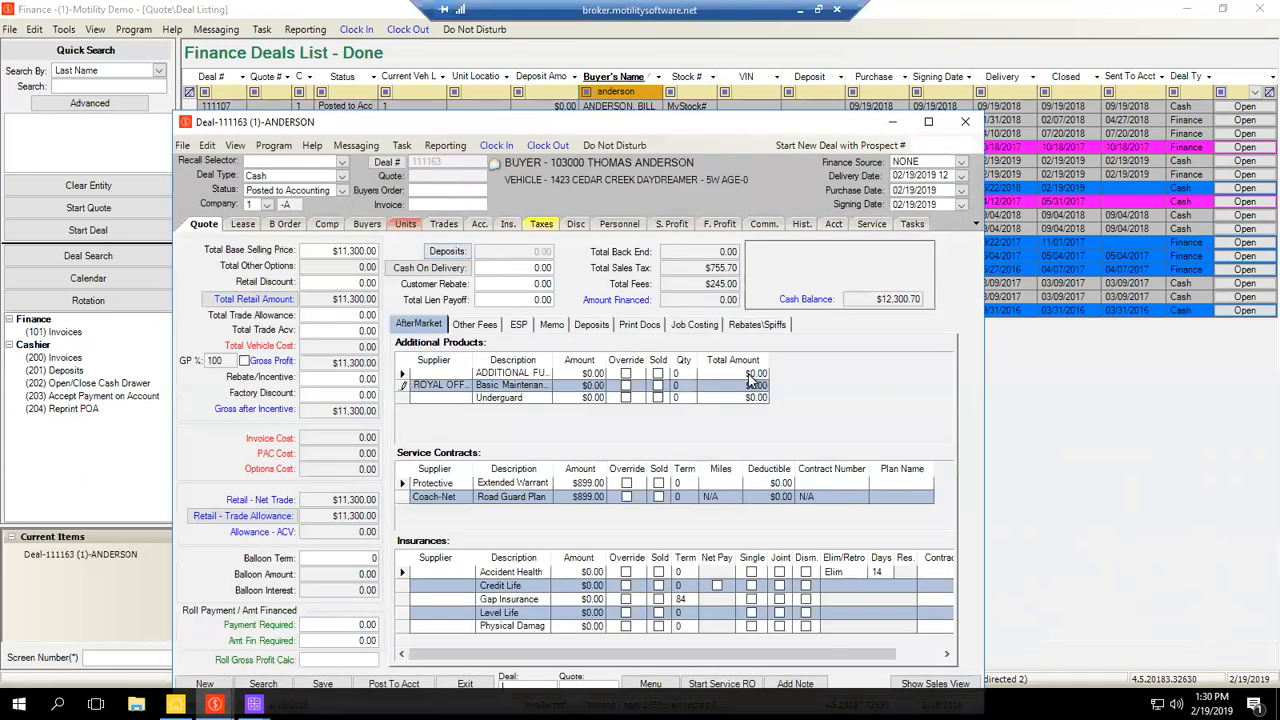
click(413, 626)
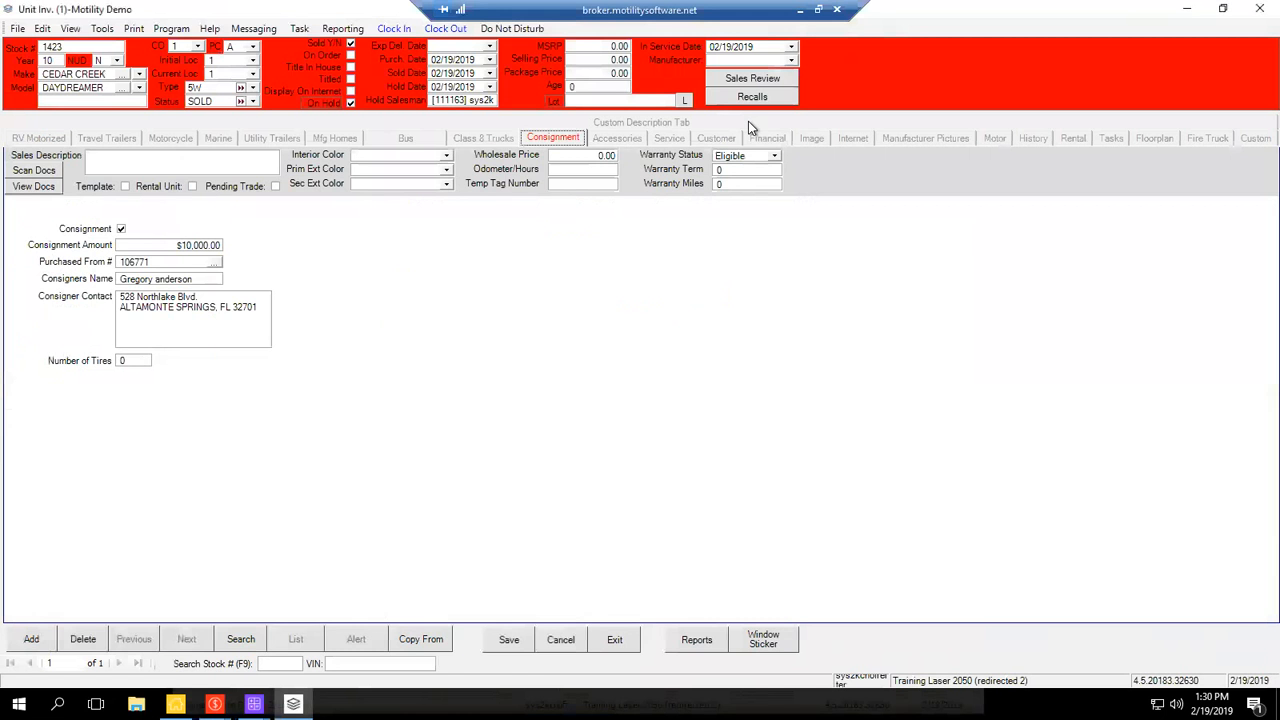
click(293, 704)
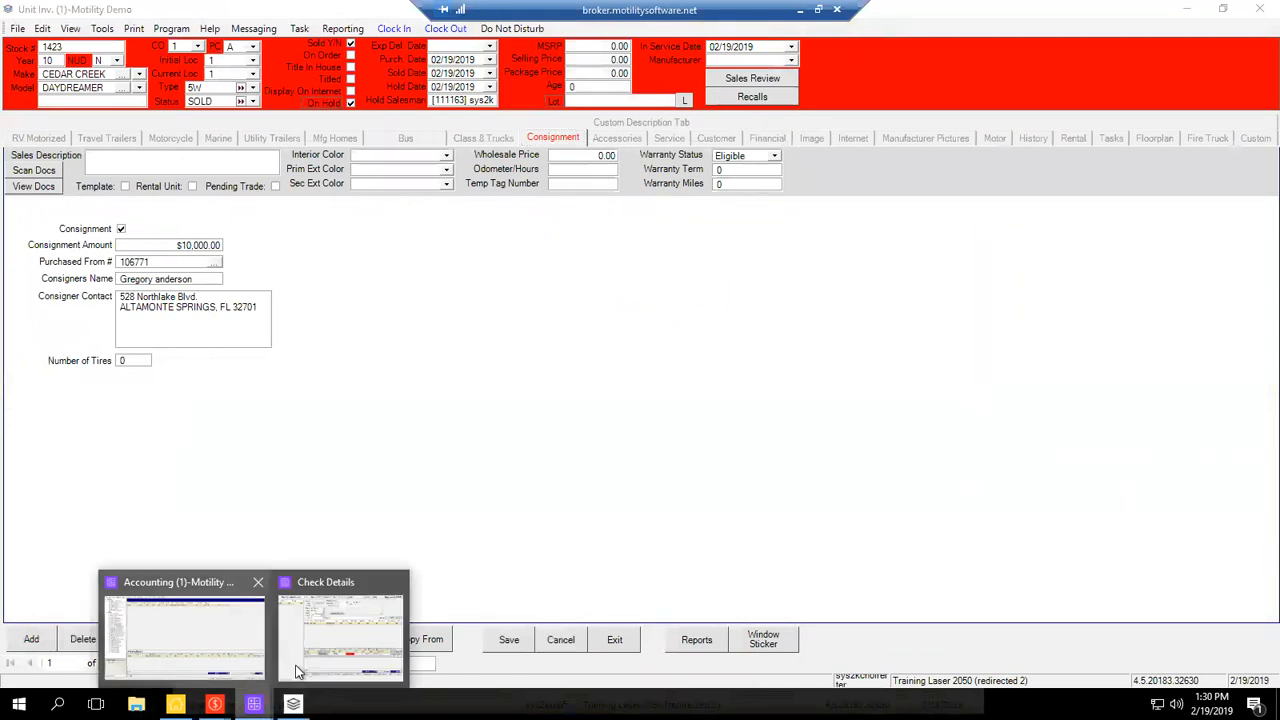
Return to the check's entity search results and choose row 10 as the payee.
click(306, 640)
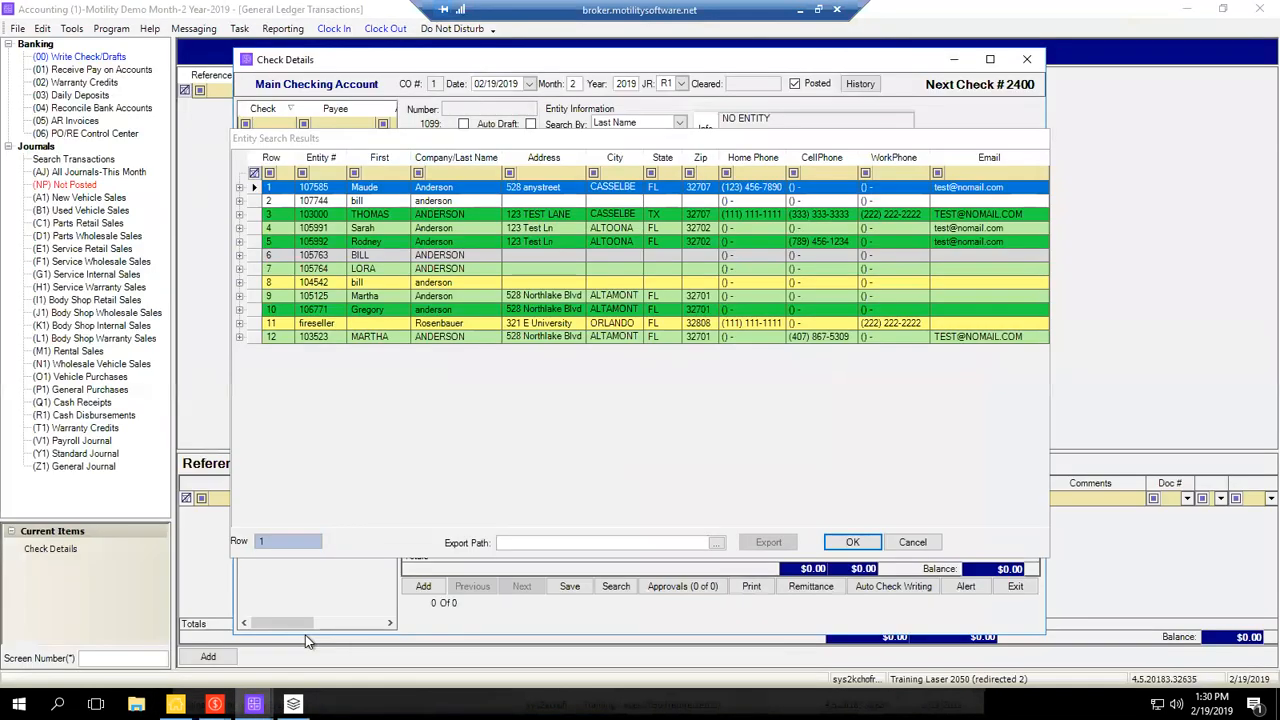
text(10)
key(Return)
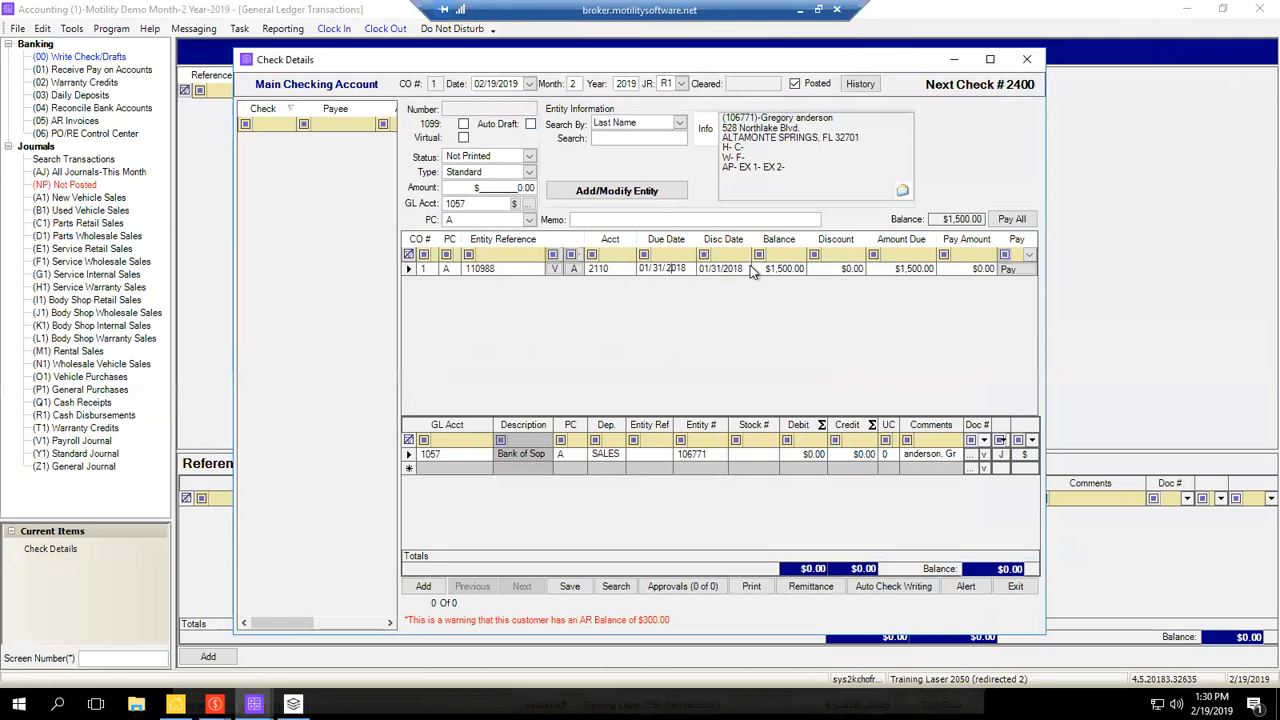
key(Tab)
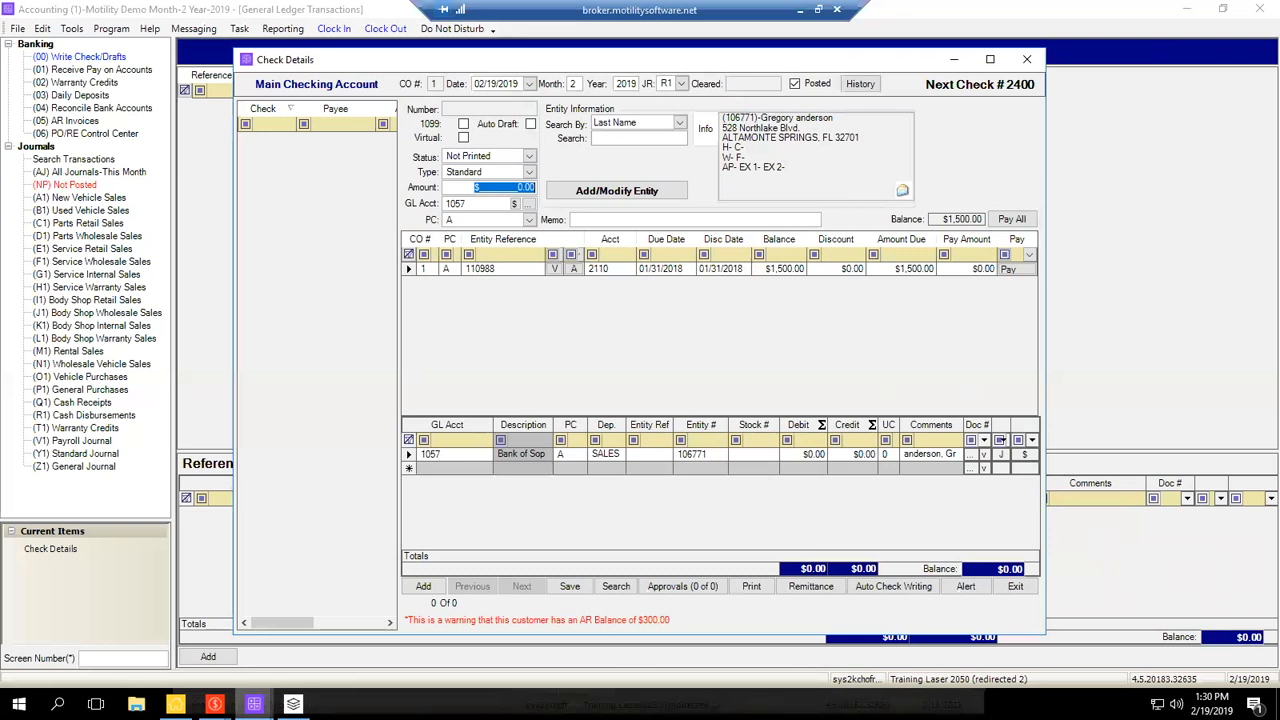
Close the inventory record of stock unit 1423 and dismiss the serial number verification notice.
click(293, 704)
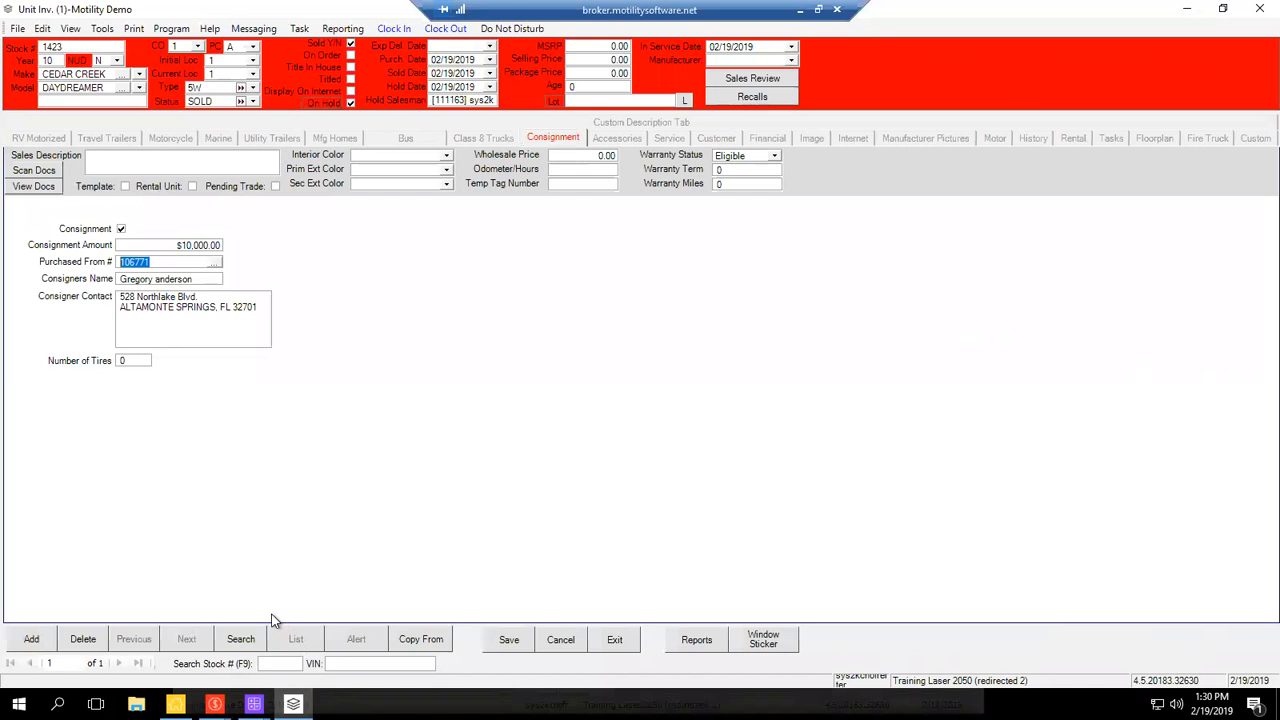
click(214, 704)
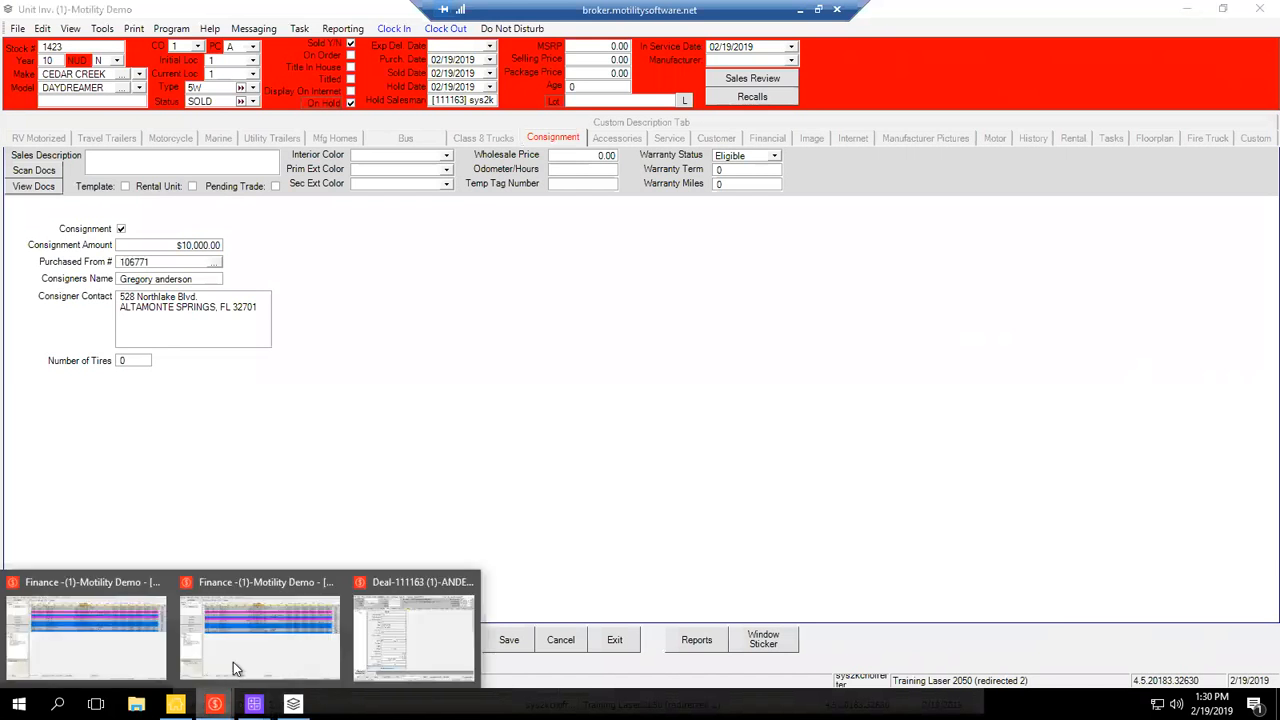
click(414, 632)
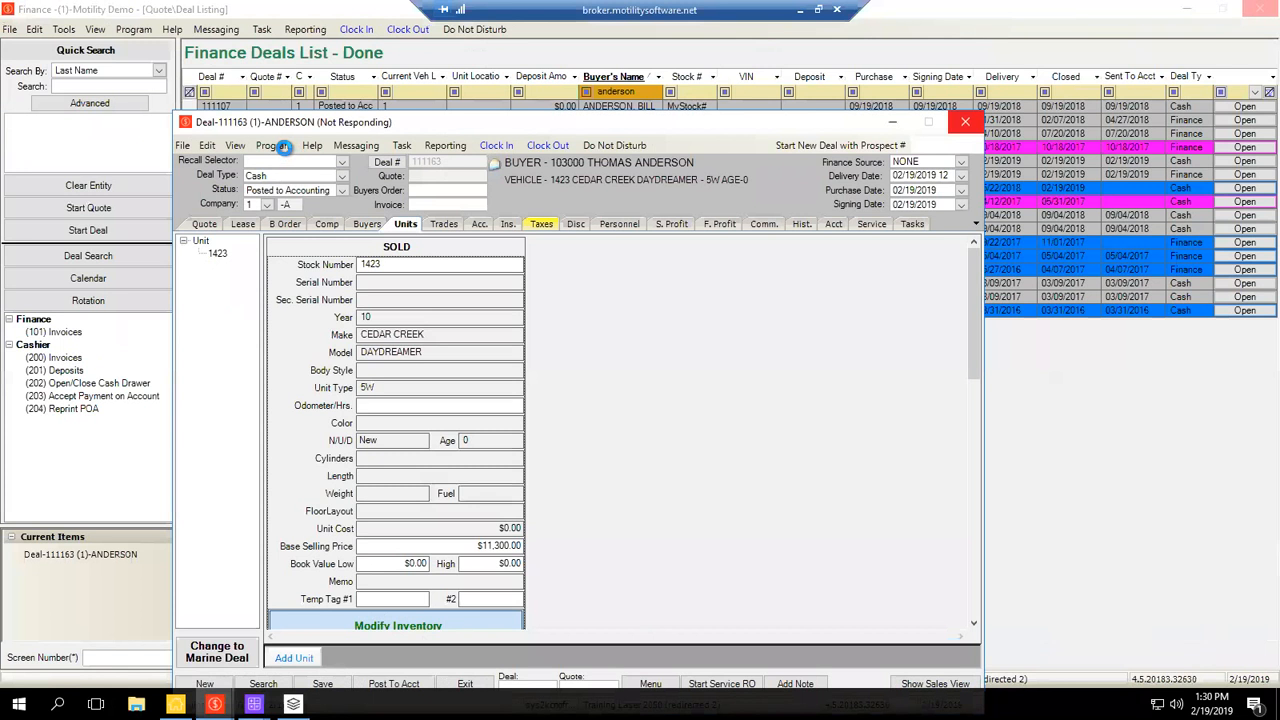
click(293, 704)
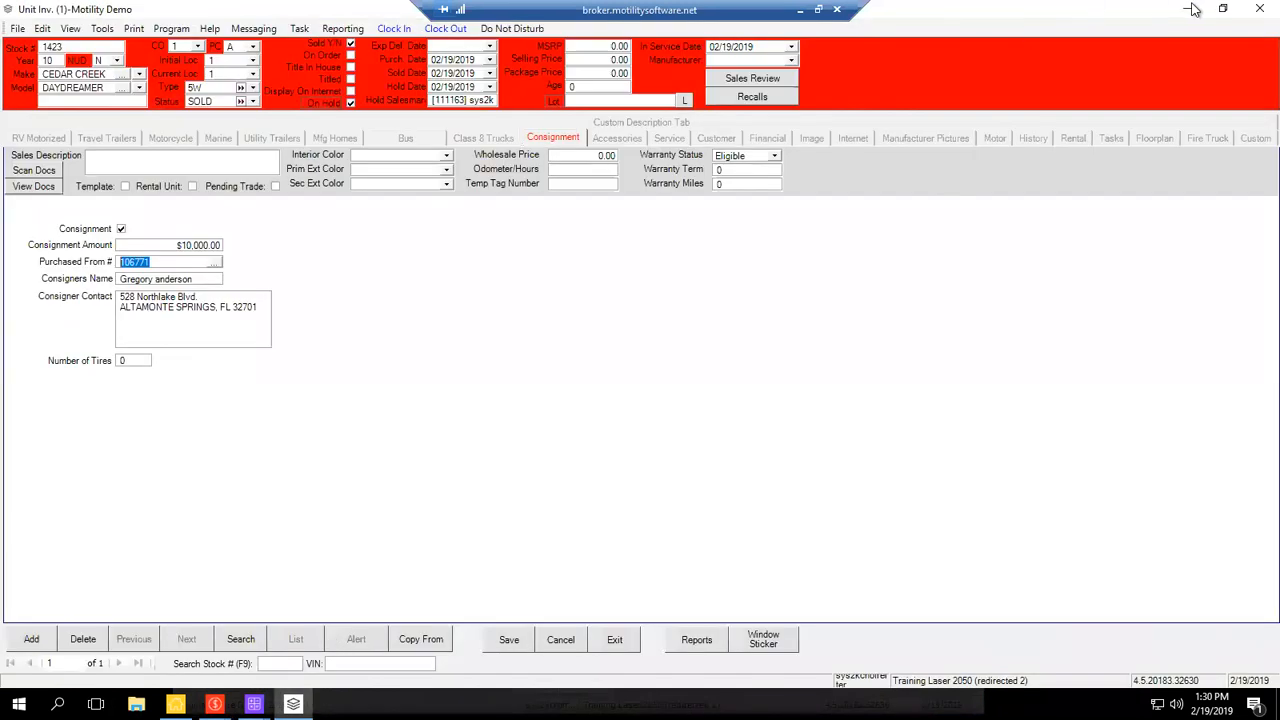
click(7, 10)
click(52, 84)
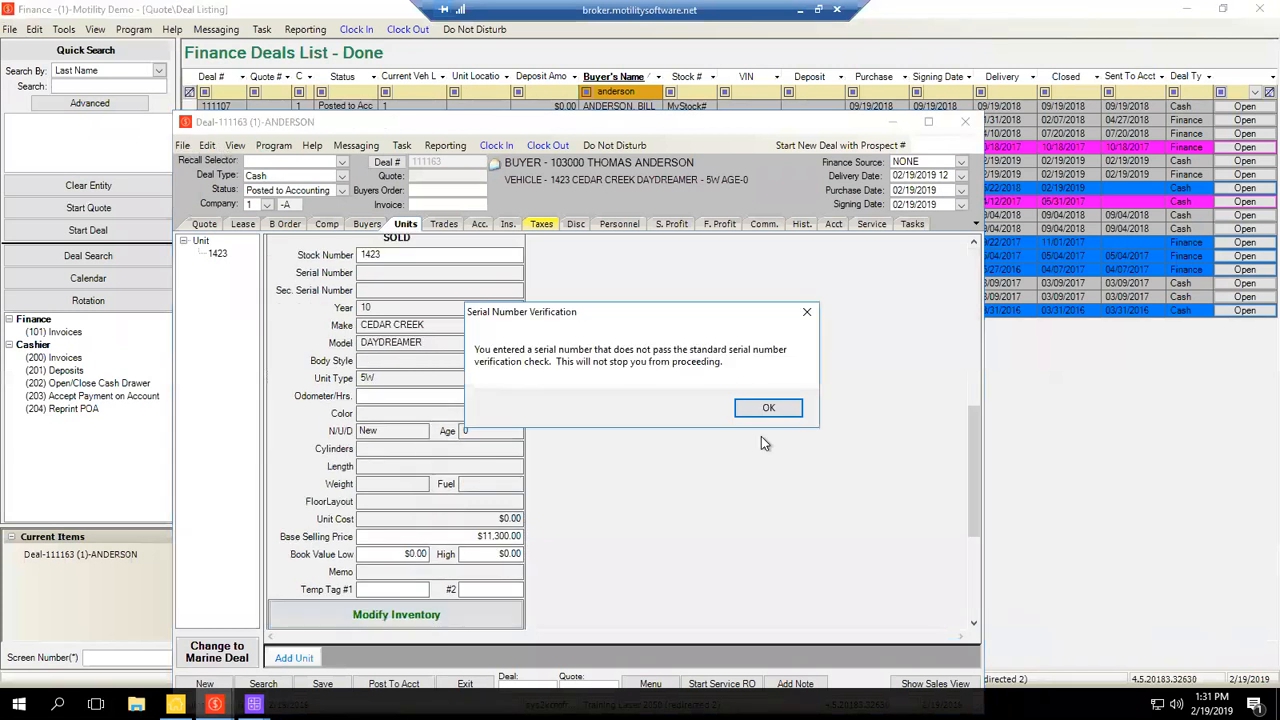
click(767, 407)
Close the Finance deal without saving its changes and switch back to the check details in Accounting.
click(206, 146)
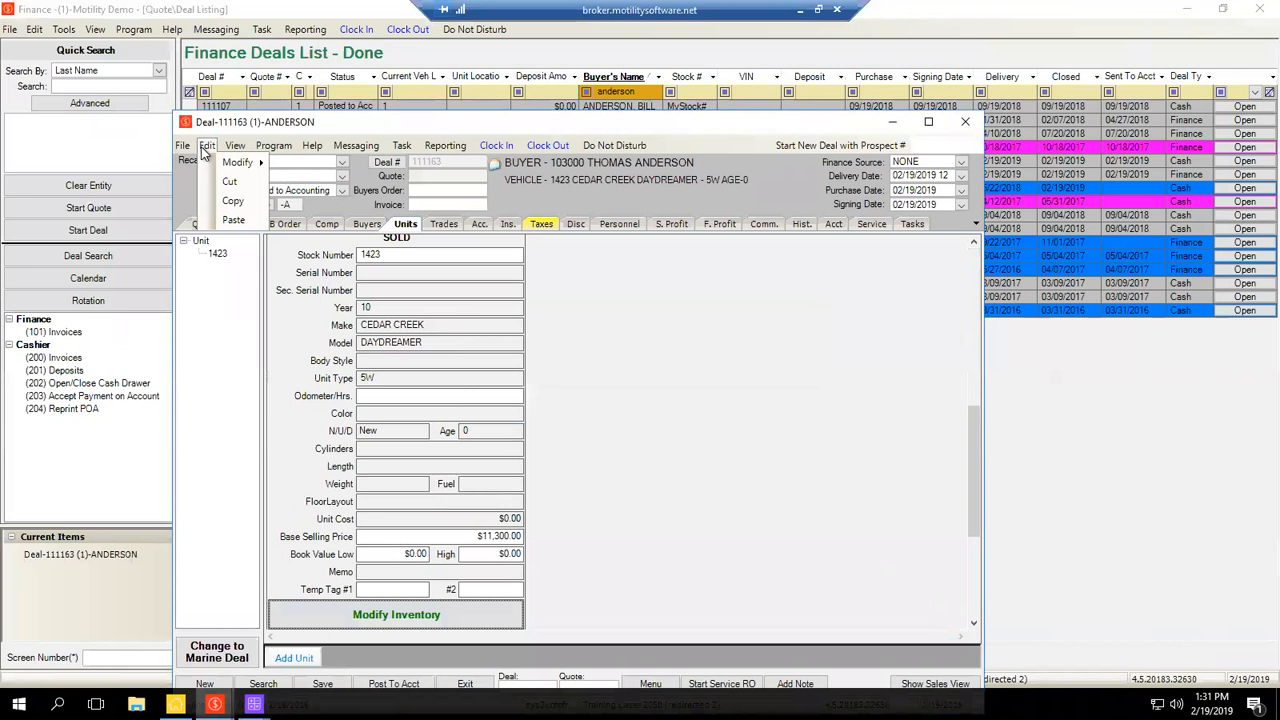
mouse_move(236, 163)
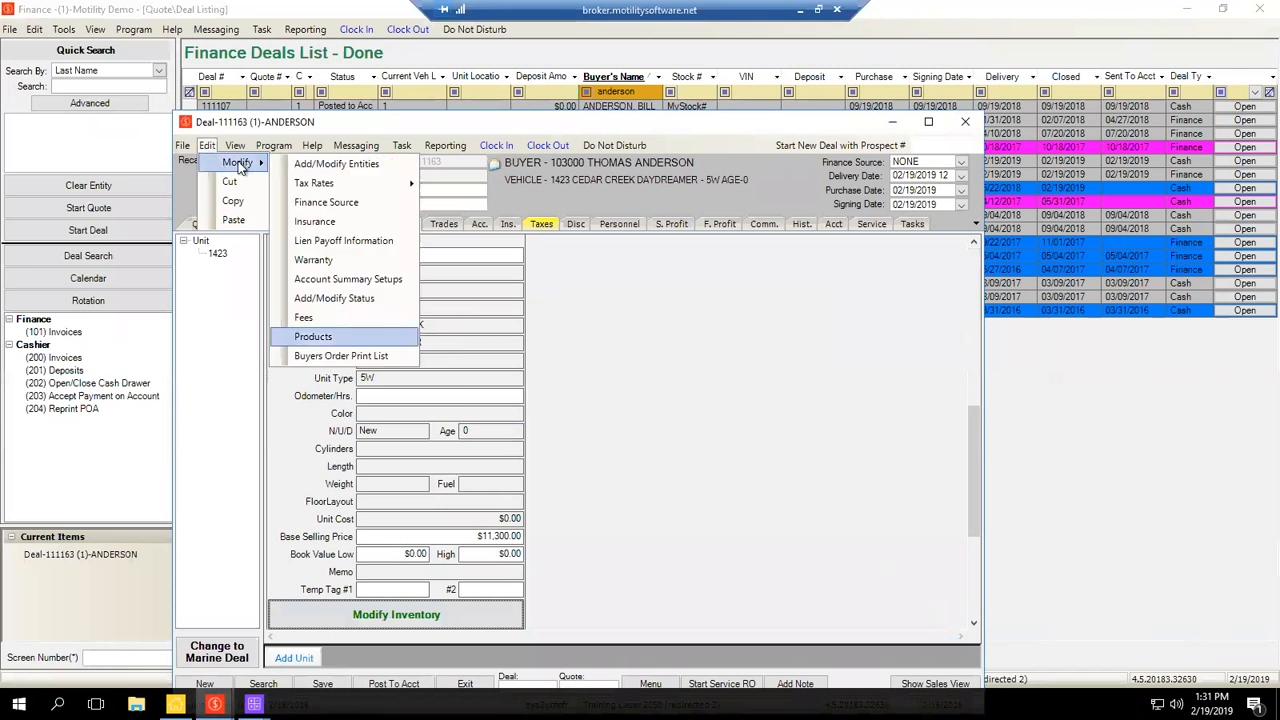
click(962, 124)
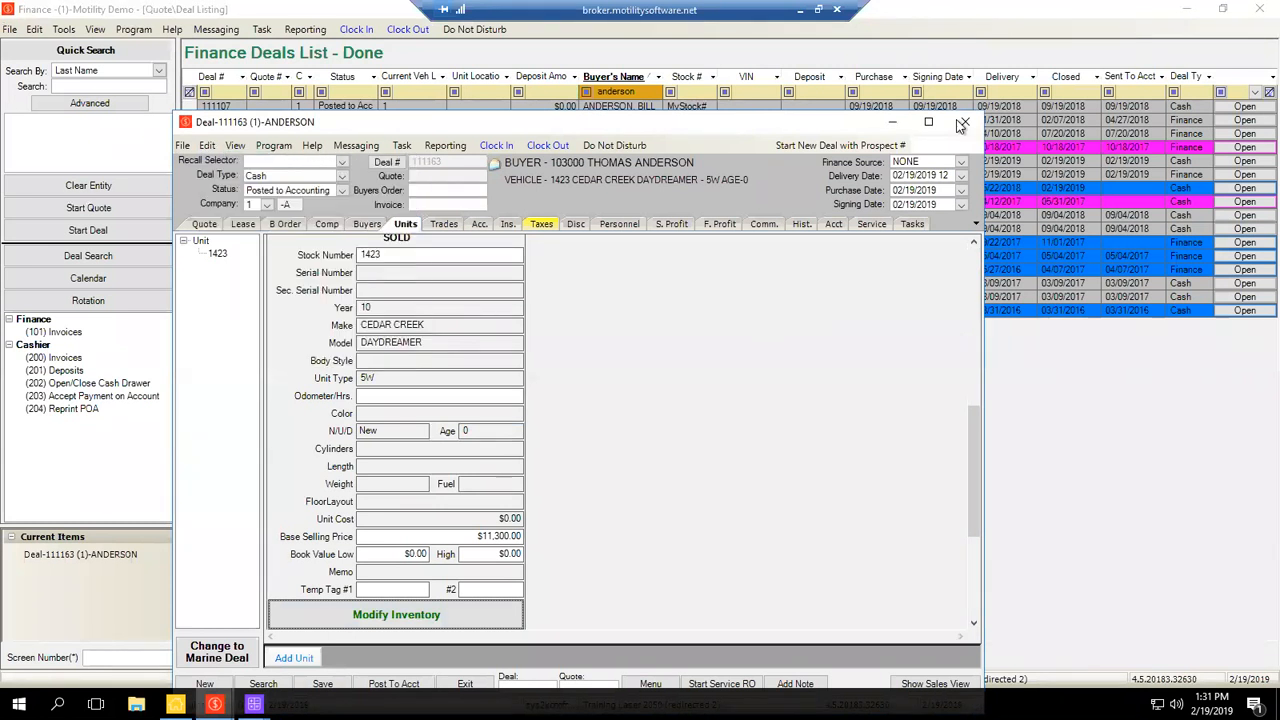
click(971, 127)
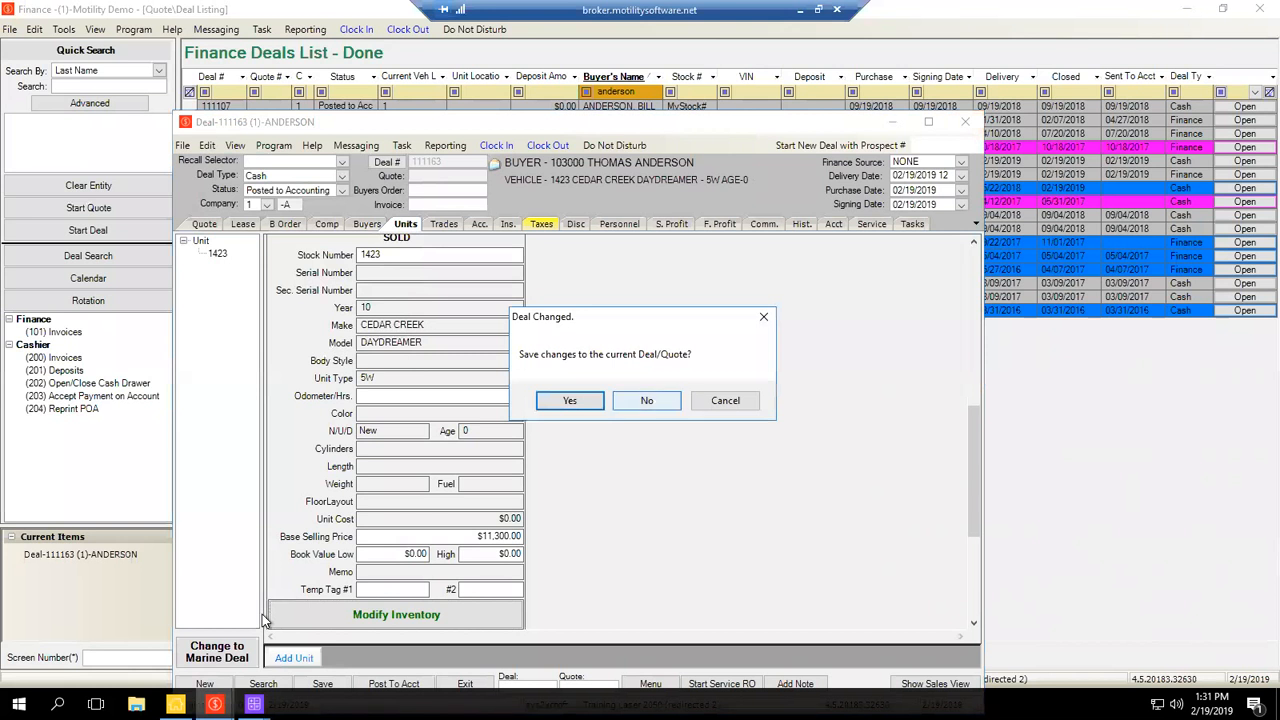
click(647, 401)
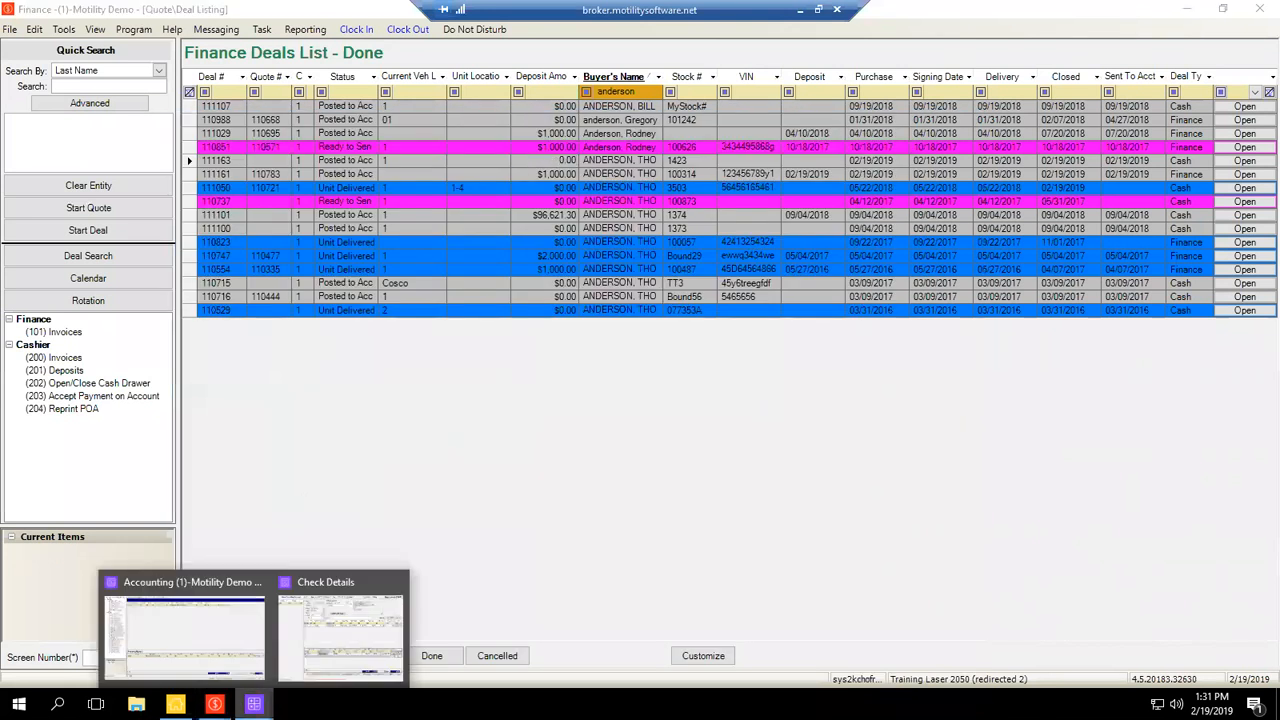
mouse_move(255, 702)
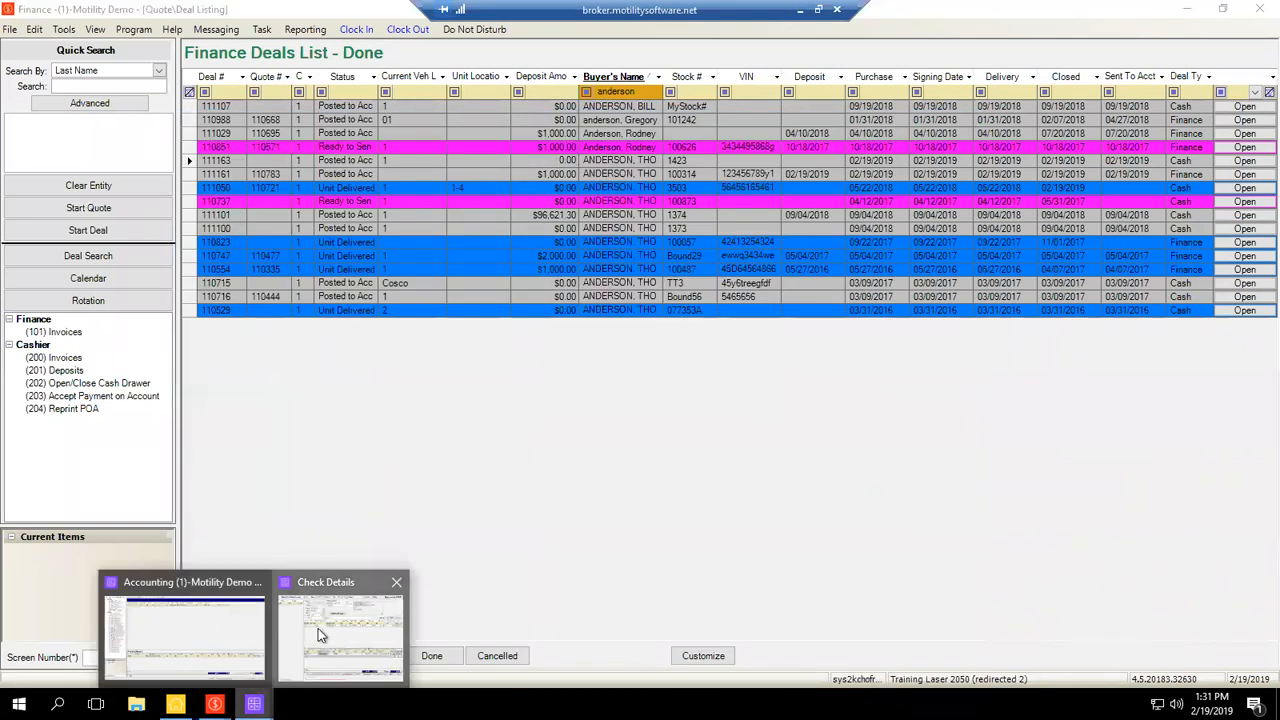
click(318, 628)
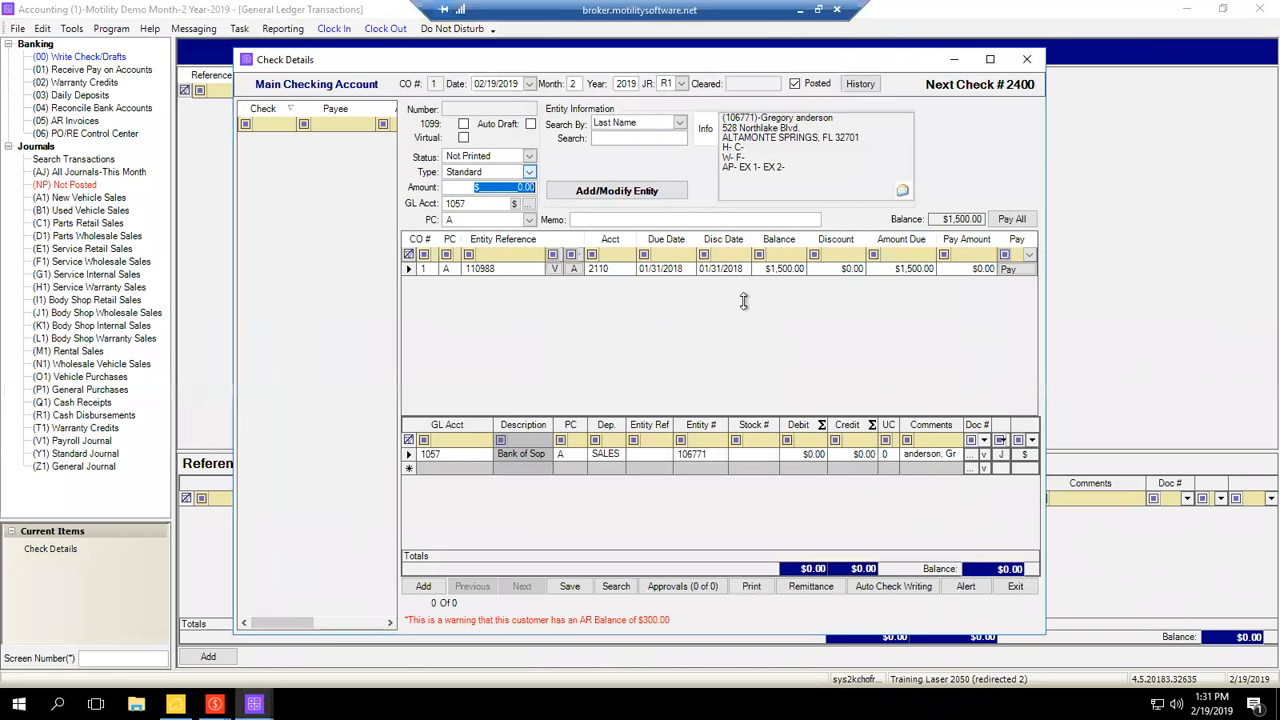
Switch the check type to Customer Refund and examine the payee's unit deposit receivable line and its balance.
click(529, 172)
key(Up)
key(Tab)
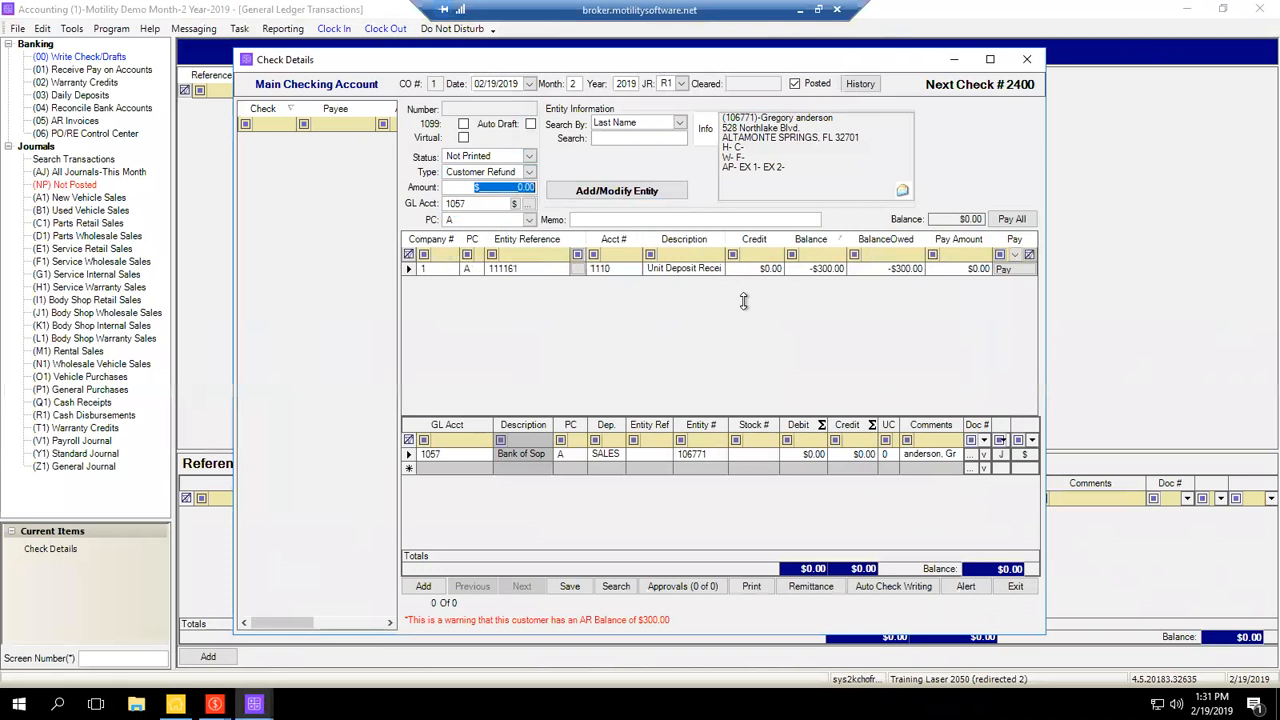
click(665, 269)
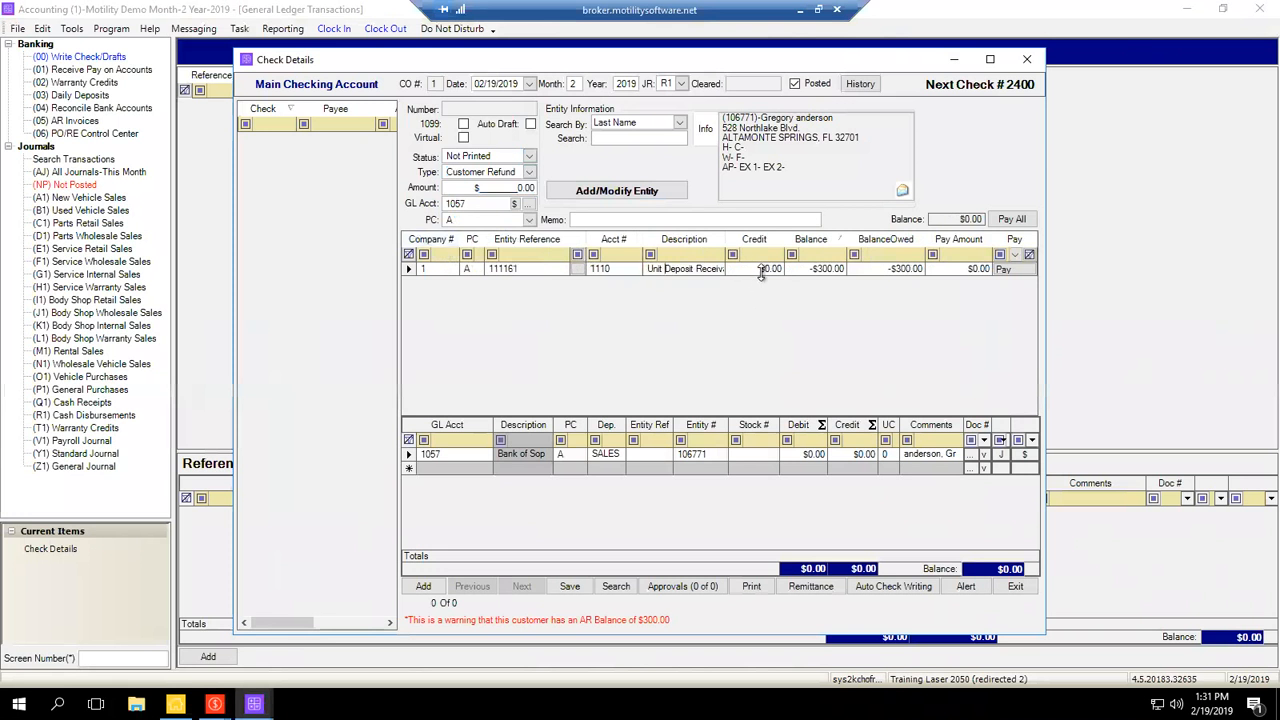
key(Tab)
key(Right)
key(shift+Right)
key(shift+Right)
key(shift+Right)
key(shift+Right)
key(shift+Right)
key(shift+Right)
key(shift+Right)
key(Left)
key(Left)
key(Left)
key(Left)
key(Left)
Set the check type to Floorplan and pay the $10,000.00 consignment payable for stock unit 1423.
click(530, 172)
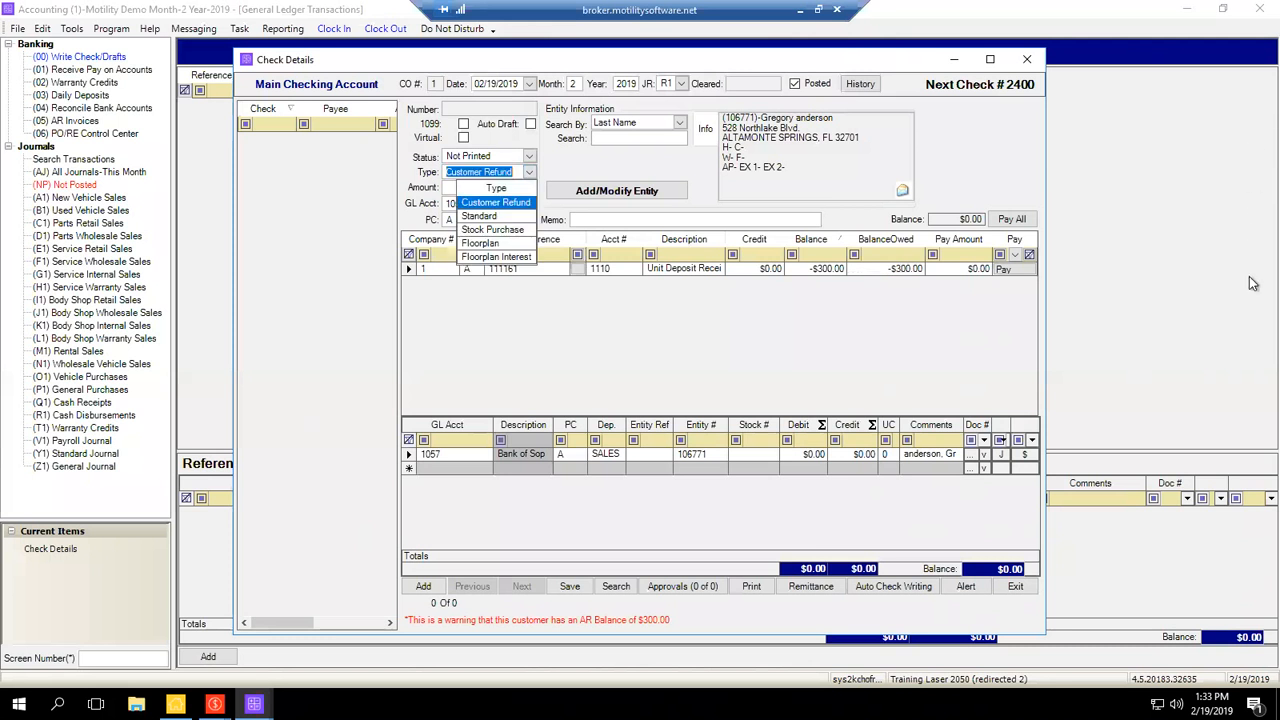
key(f)
key(Tab)
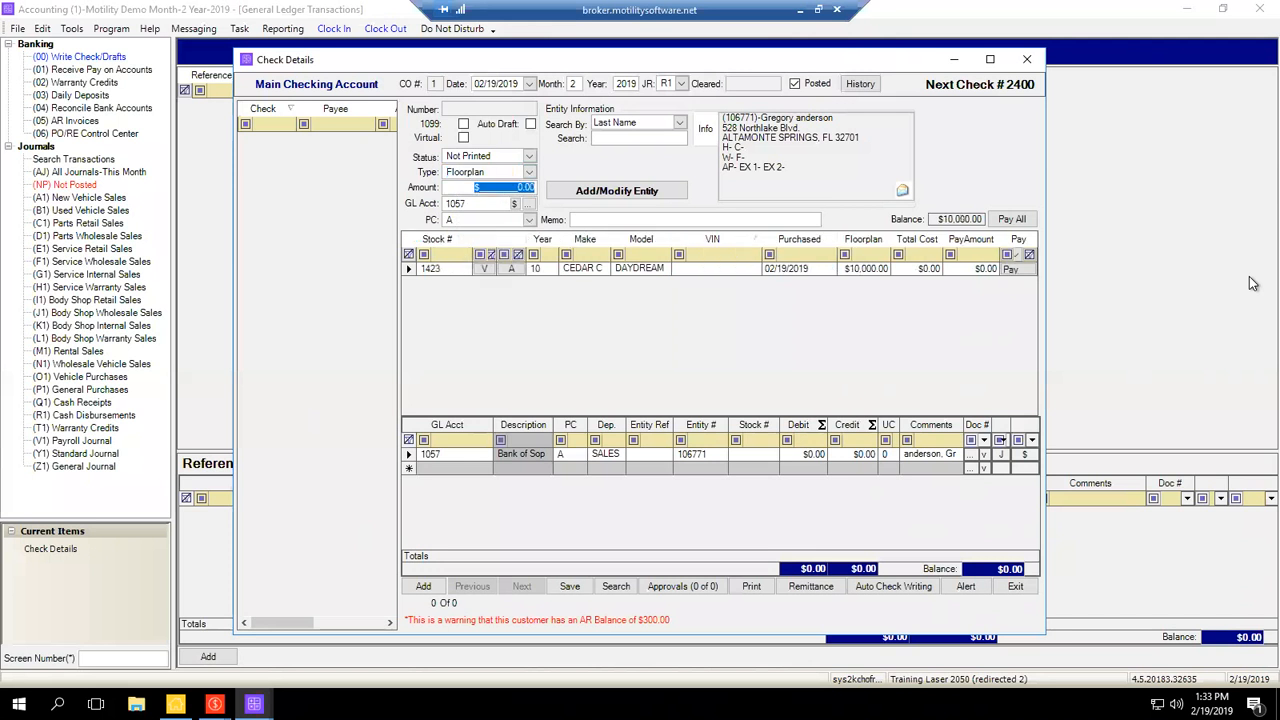
click(744, 272)
key(Tab)
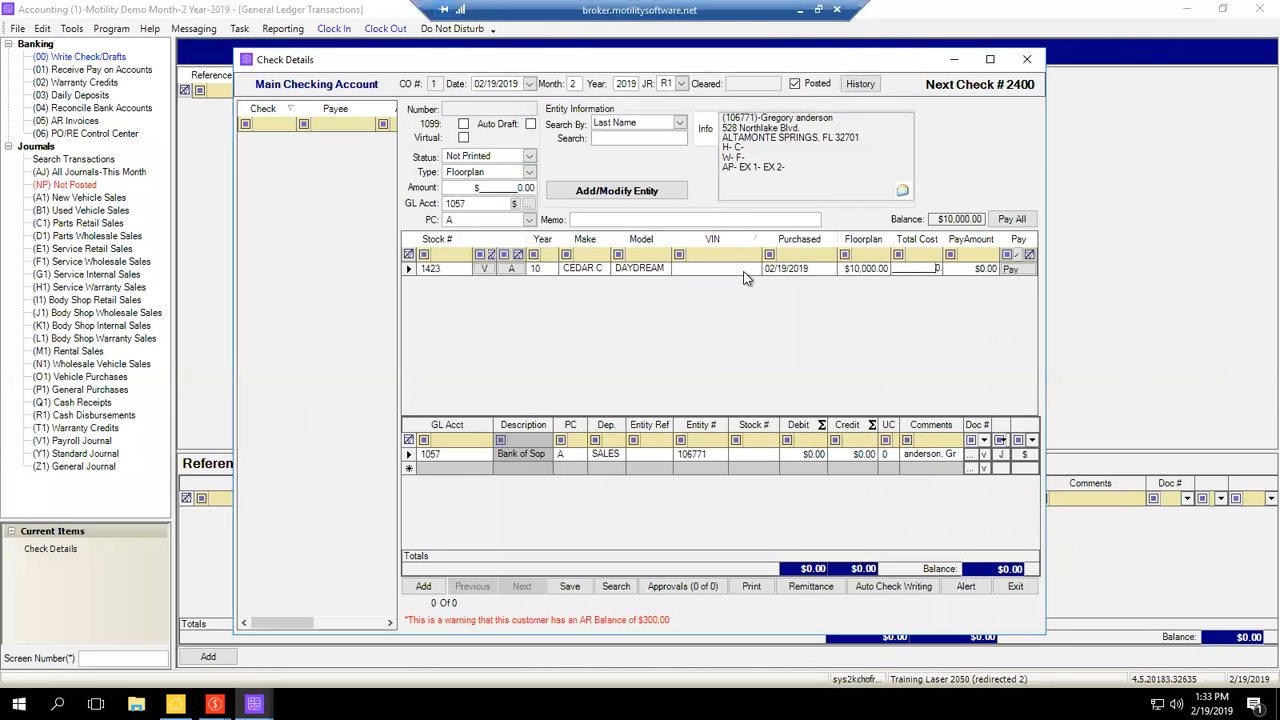
click(588, 268)
key(Tab)
key(Tab)
key(Tab)
click(1014, 269)
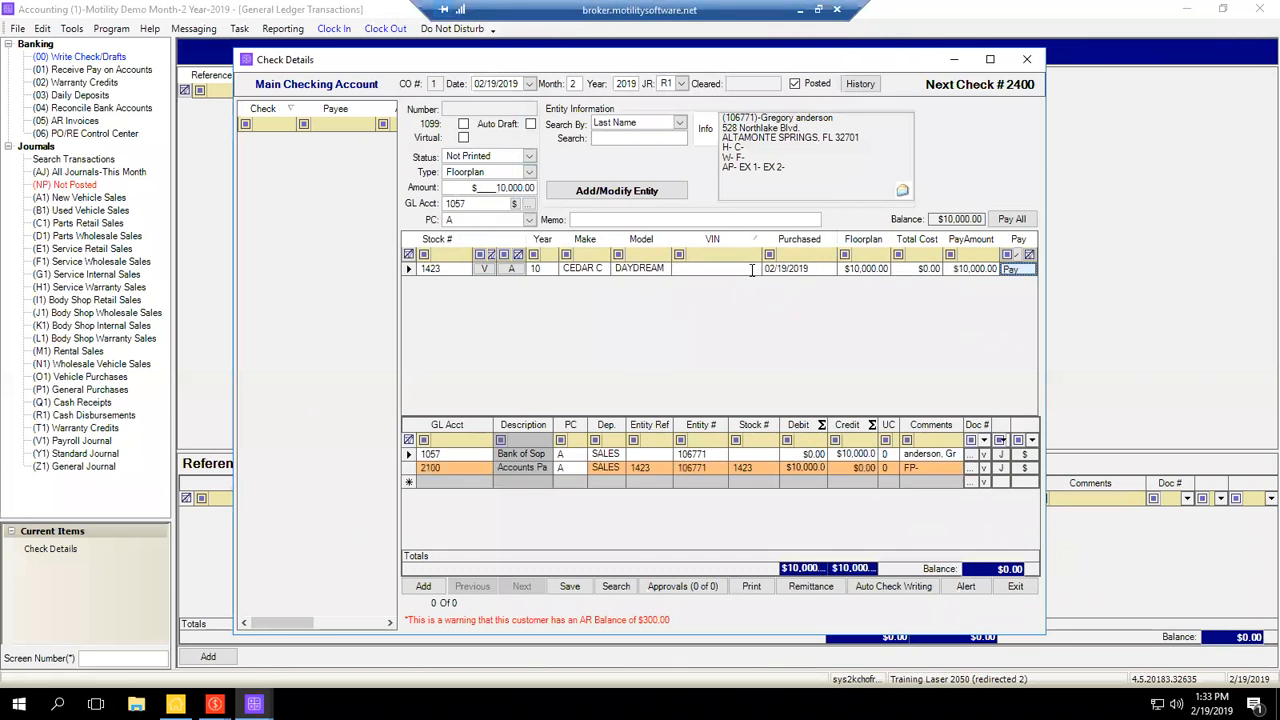
Switch the check type to Standard and view the payee's open payables.
click(528, 172)
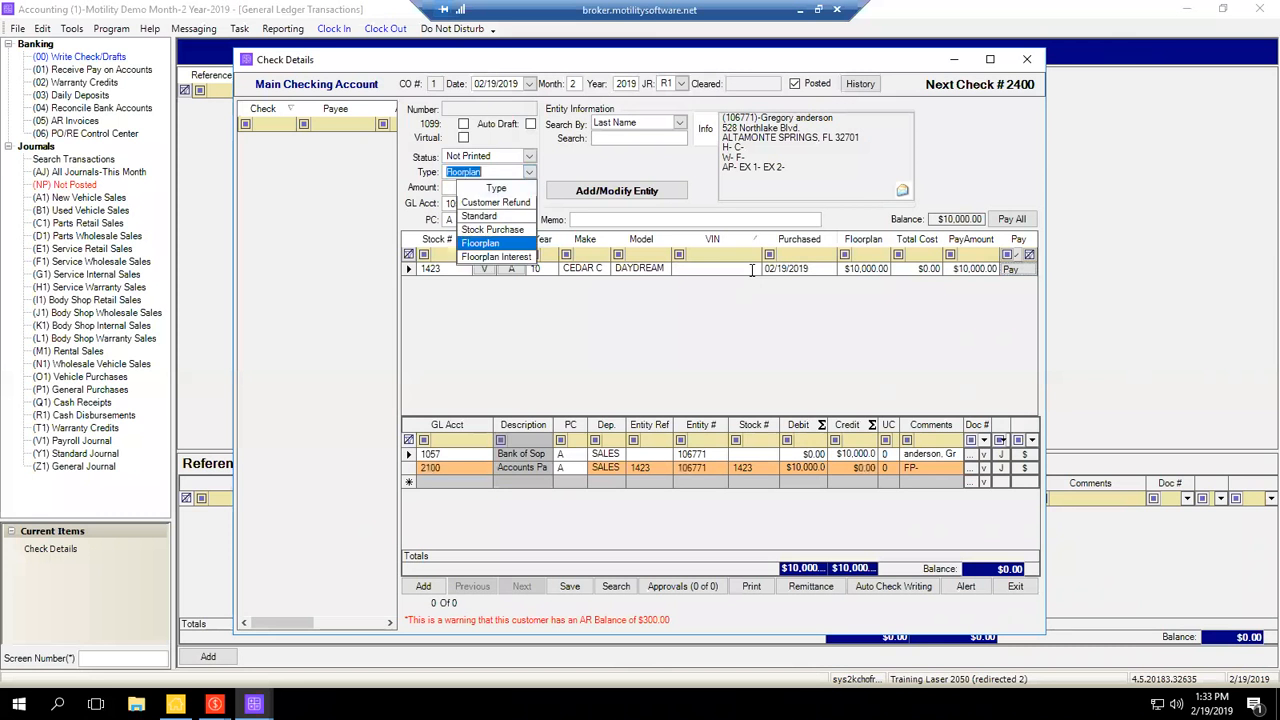
click(752, 270)
key(Tab)
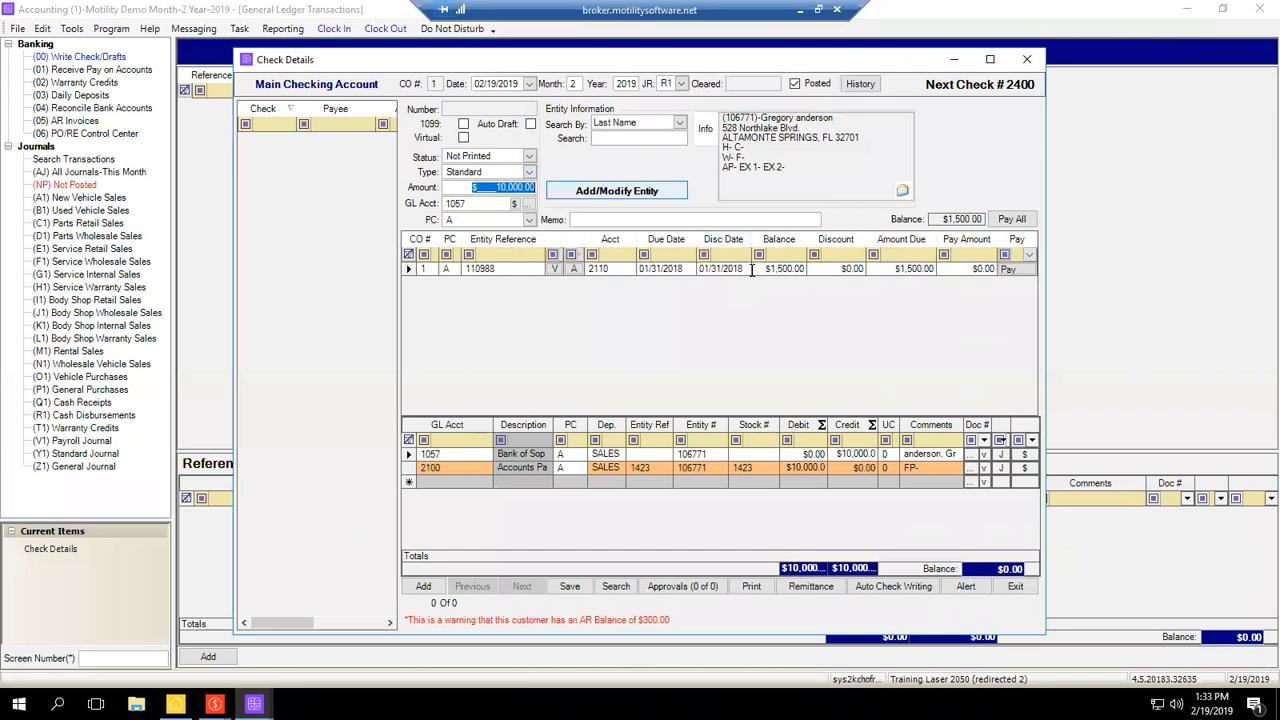
Set the check type to Customer Refund and apply the payee's -$300.00 unit deposit receivable to the check, reviewing the resulting GL lines.
click(529, 172)
click(496, 202)
key(Tab)
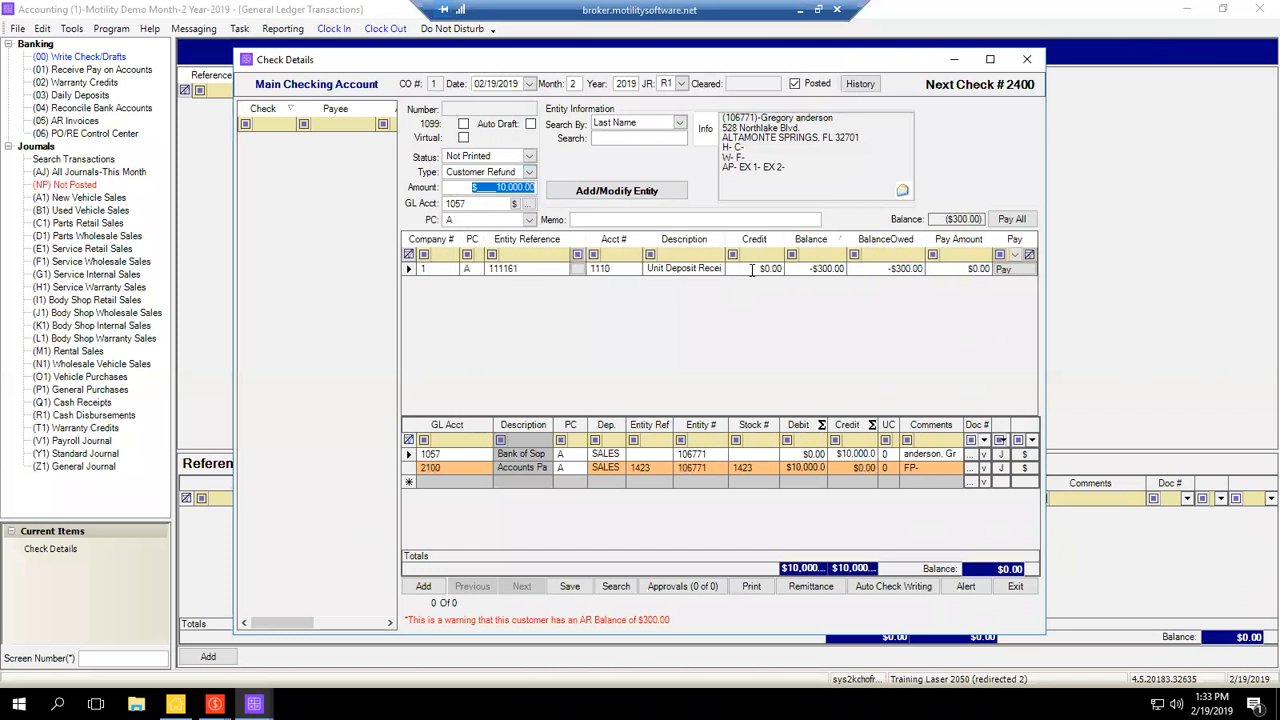
click(1014, 269)
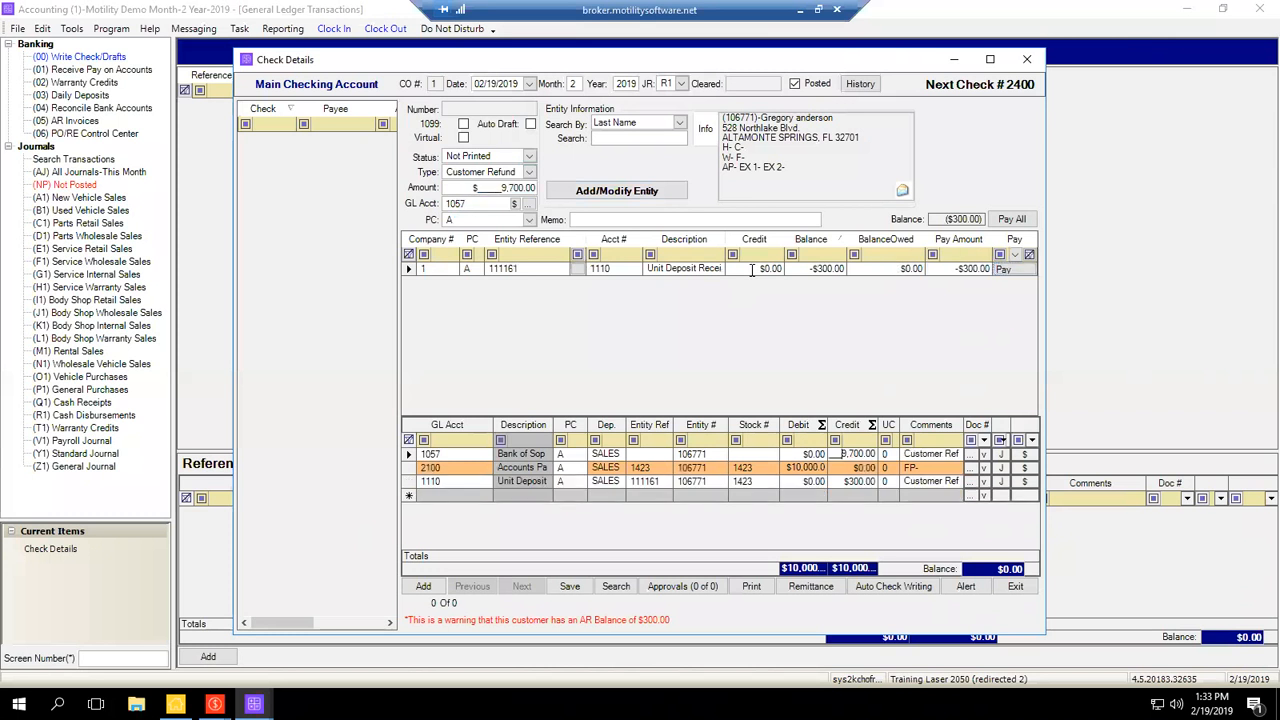
click(760, 472)
key(Down)
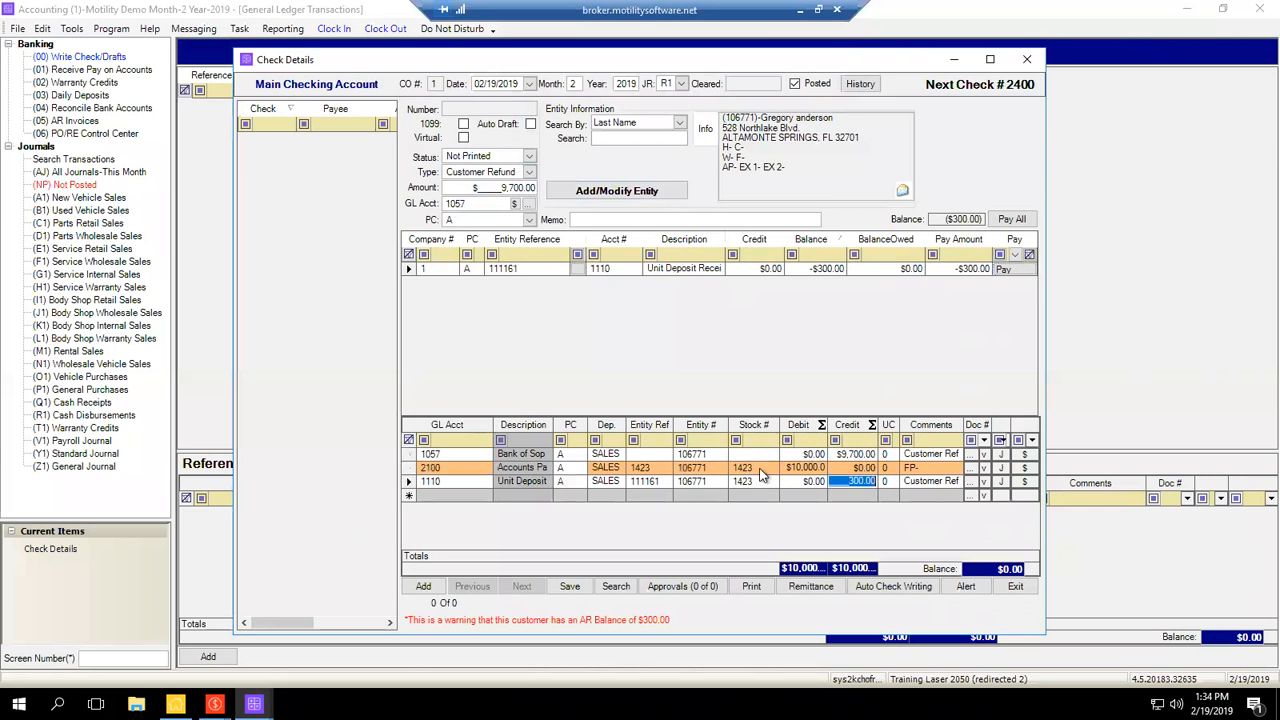